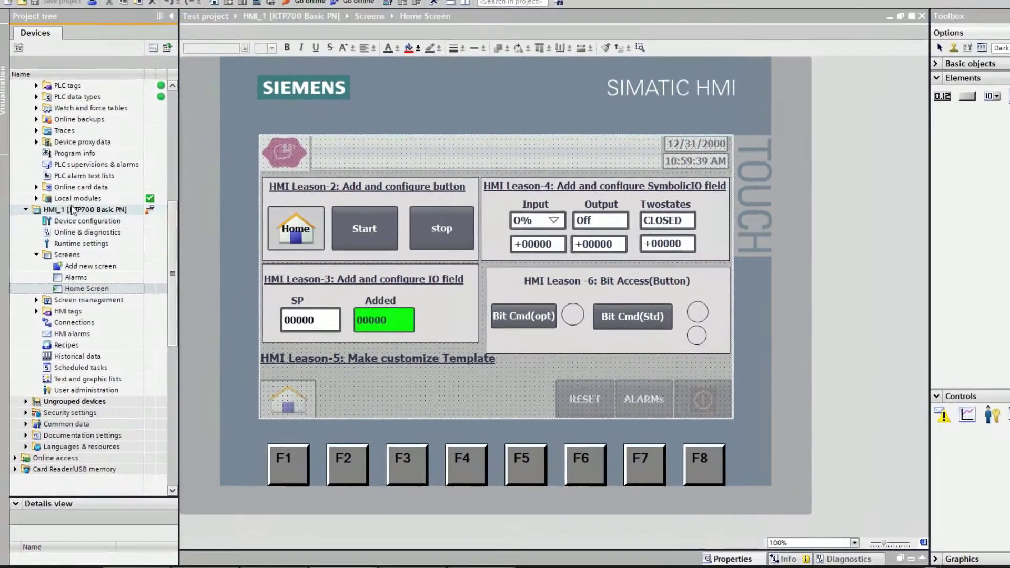
- Open the HMI's Alarms screen, add an alarm view, and enlarge it to fill the area between the header and the bottom buttons
click(71, 219)
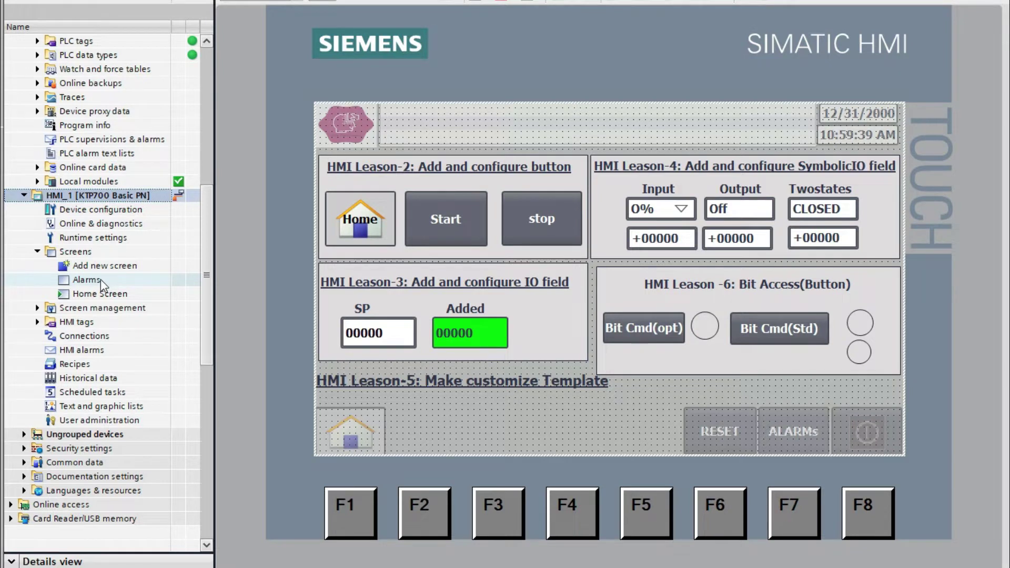
double_click(102, 280)
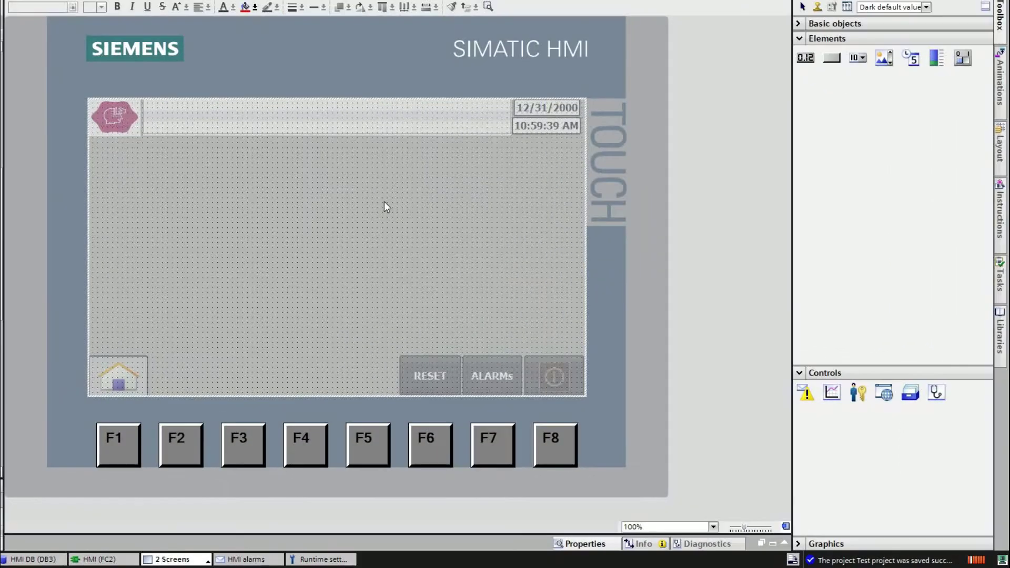
click(804, 38)
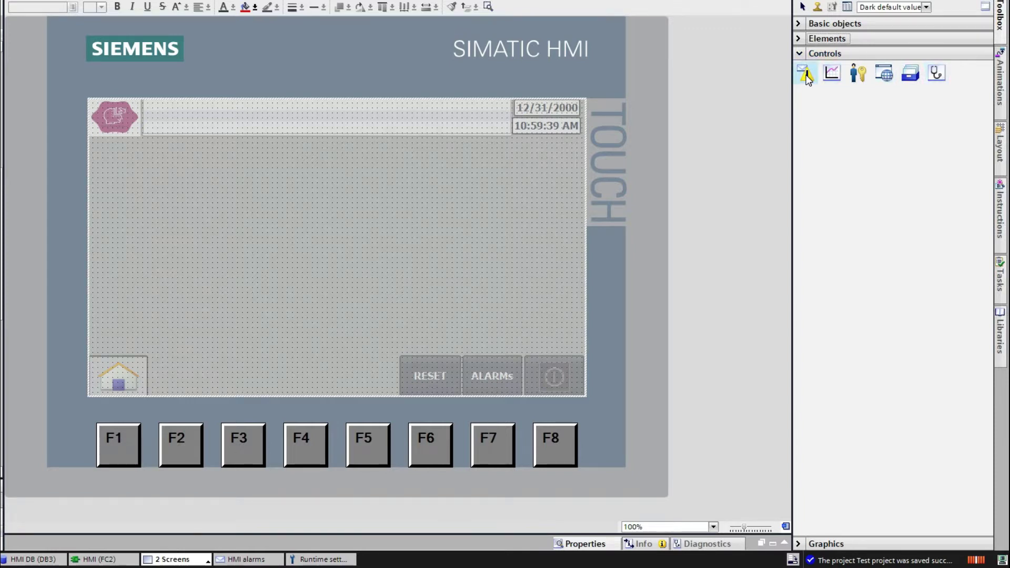
drag(807, 77, 282, 238)
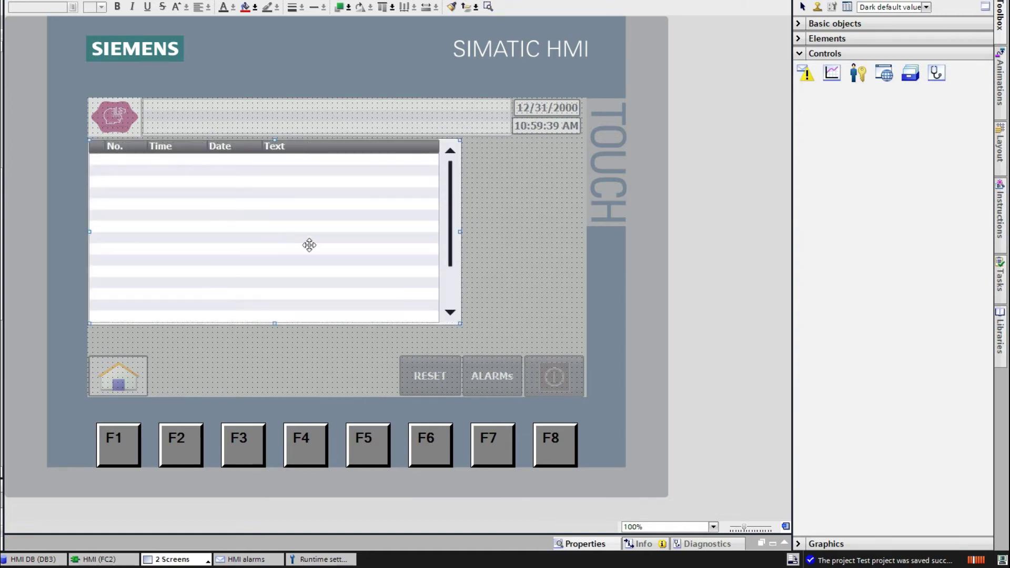
drag(461, 325, 589, 358)
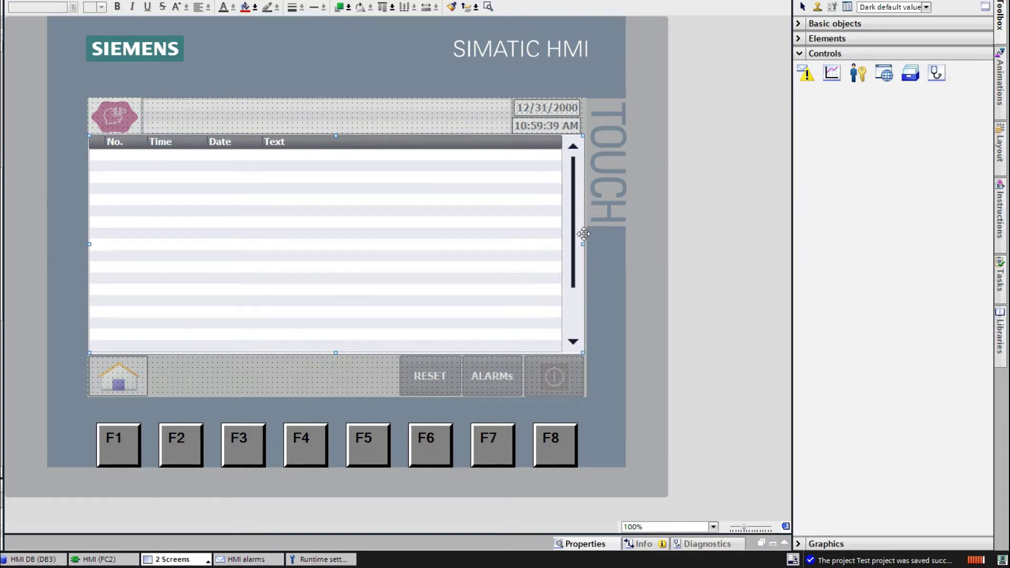
- Open the alarm view's properties, review its General and Appearance settings, and set the border width to 2
right_click(265, 258)
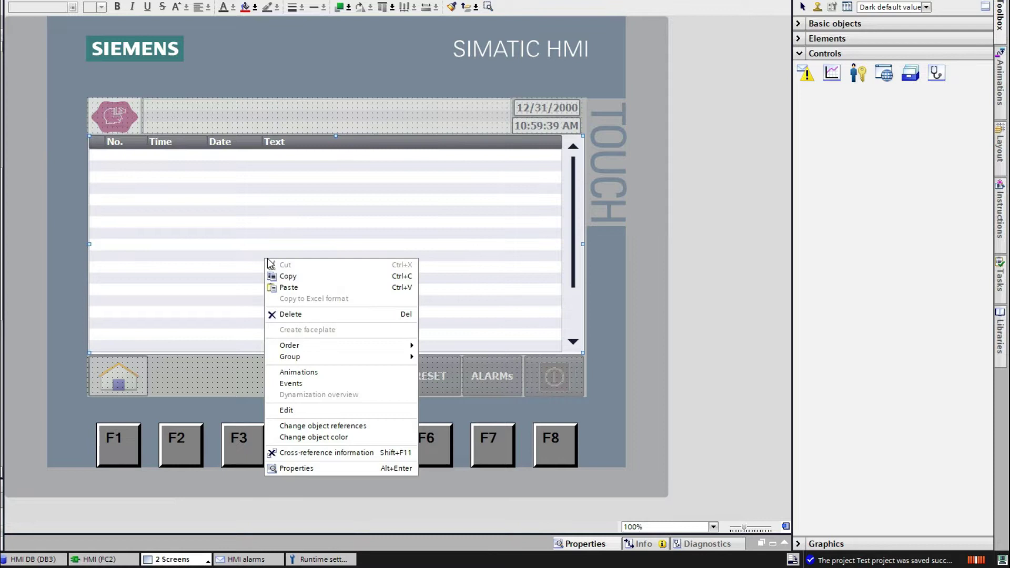
click(301, 469)
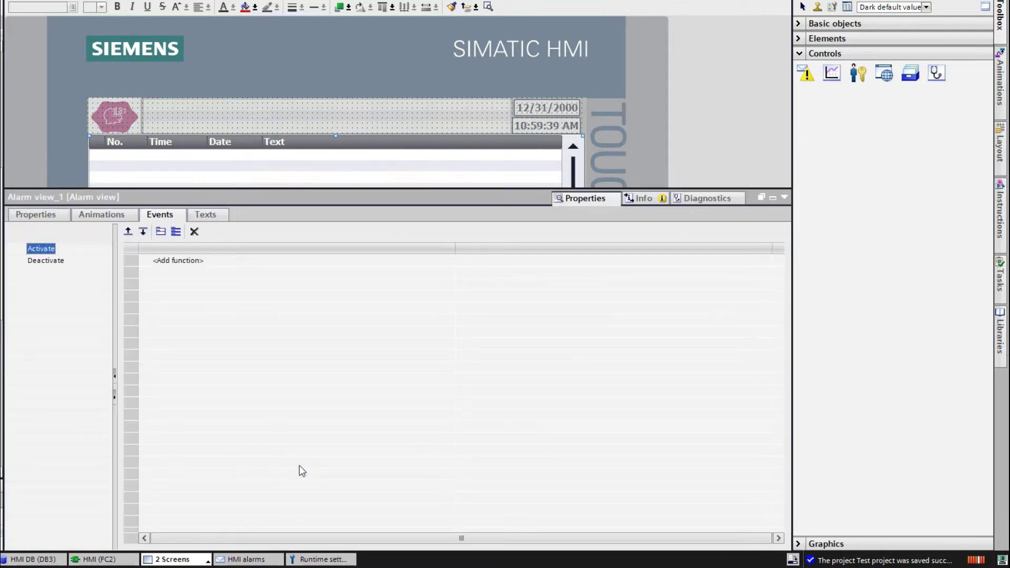
click(31, 218)
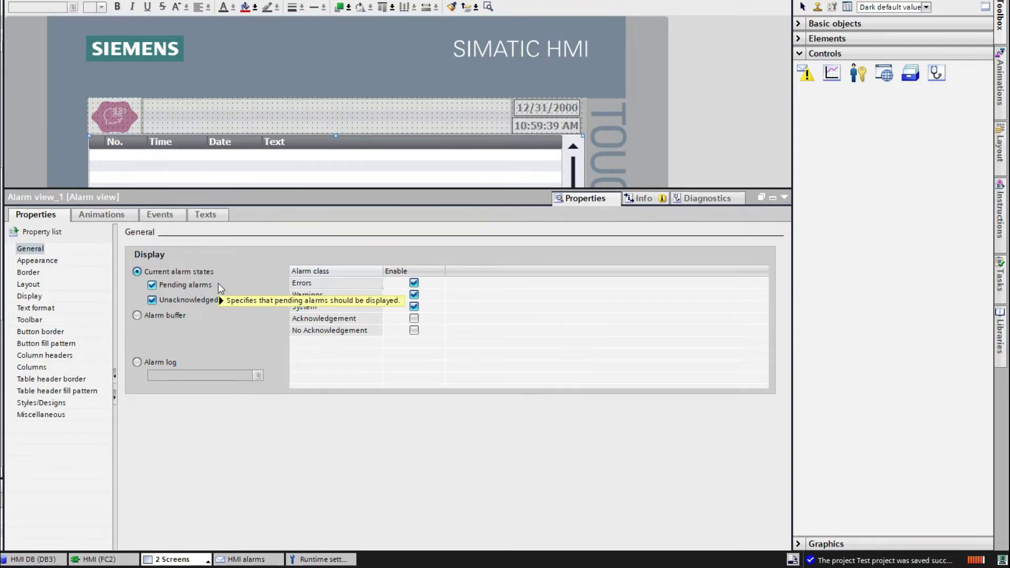
mouse_move(218, 283)
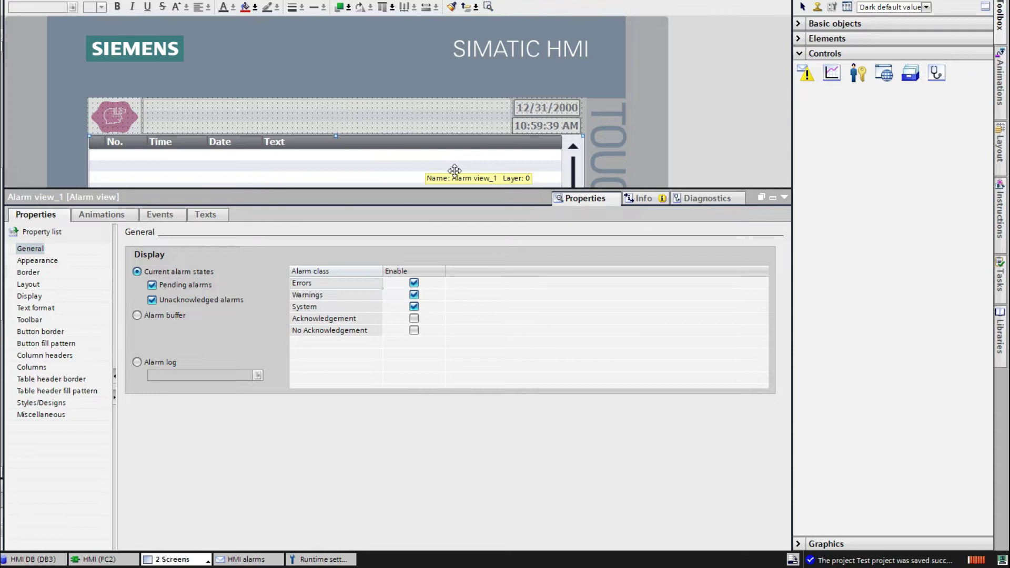
click(37, 260)
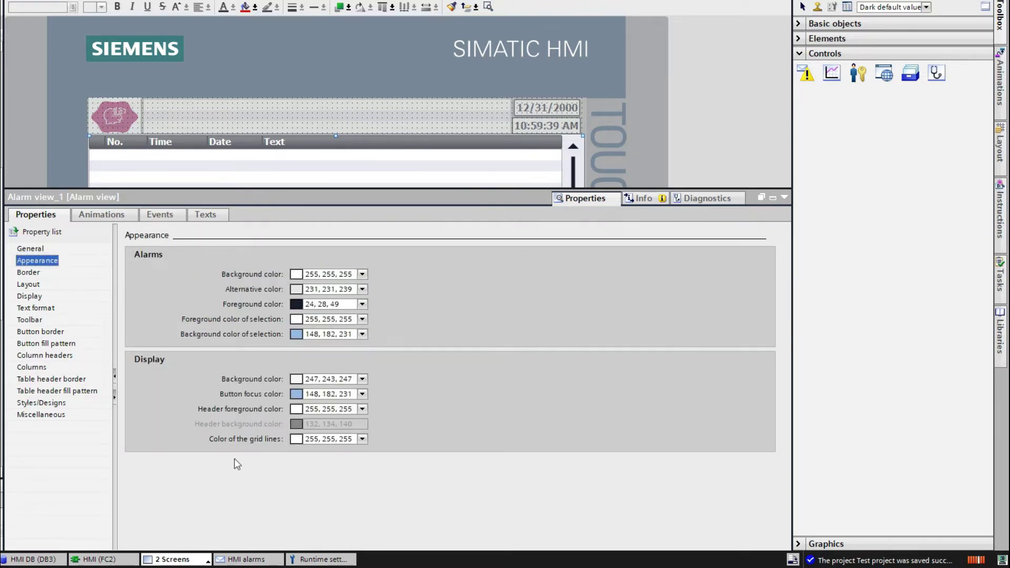
click(28, 272)
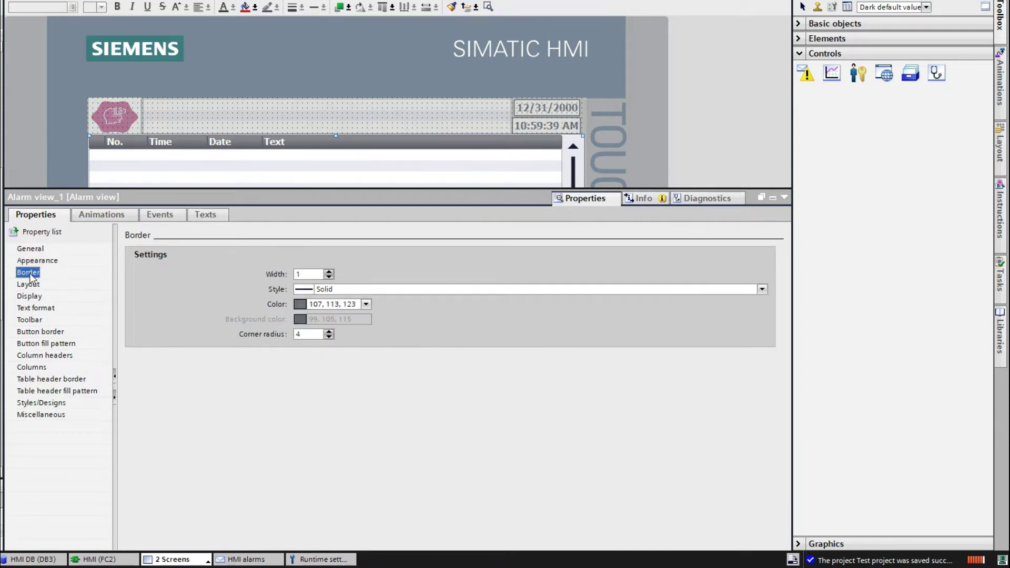
click(329, 271)
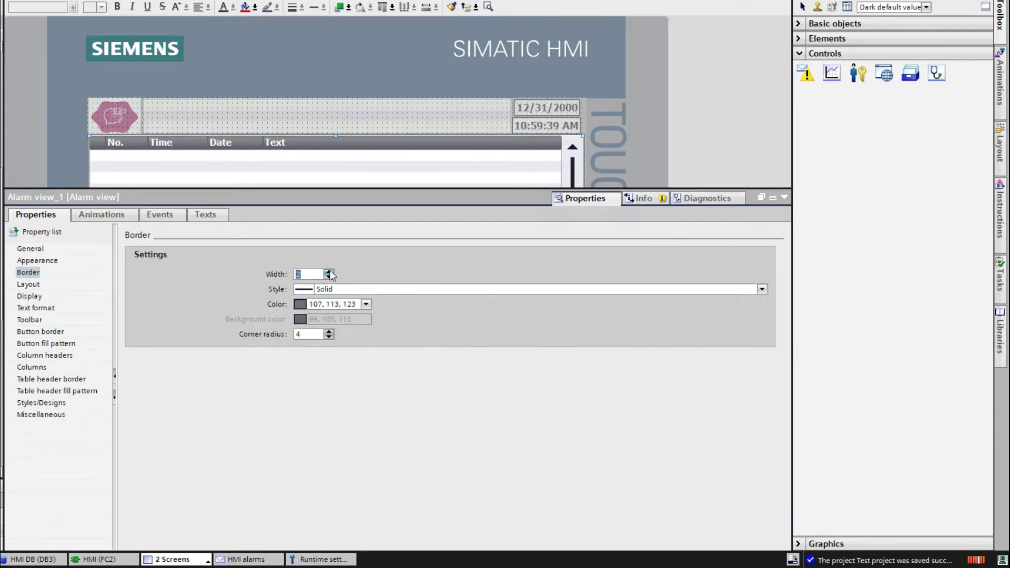
click(329, 271)
click(329, 277)
click(328, 278)
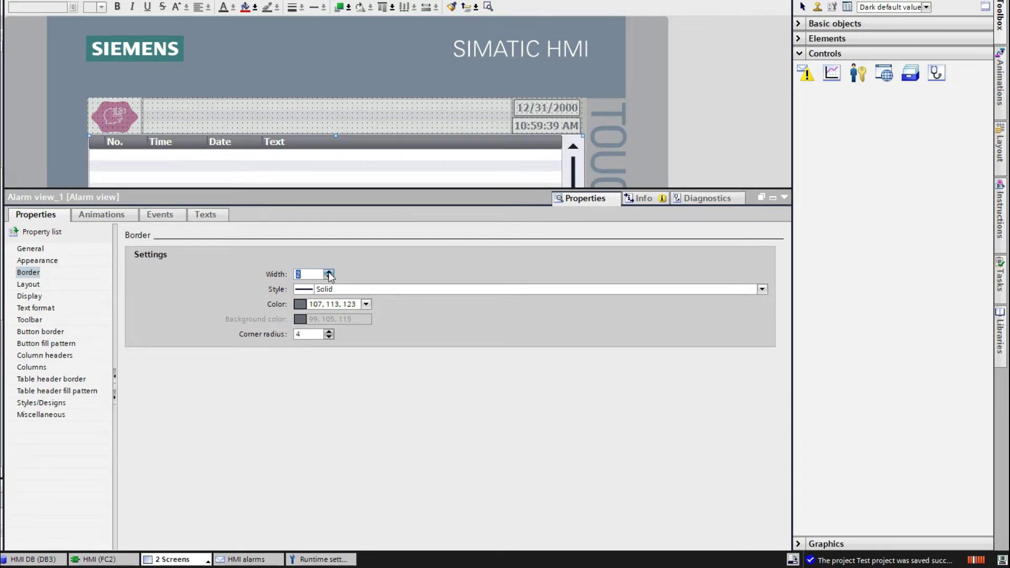
click(328, 271)
click(328, 277)
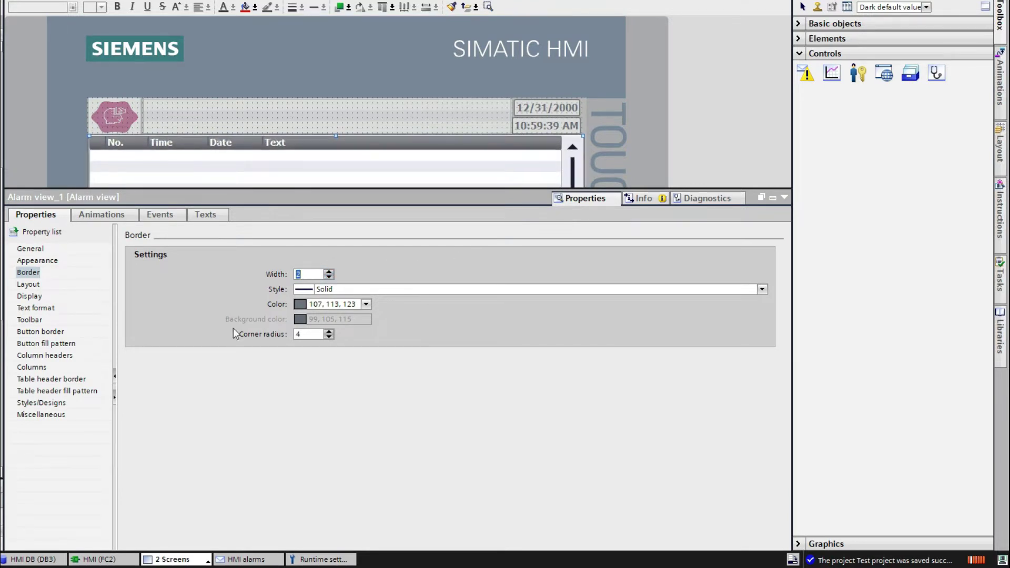
- Switch the alarm view's vertical scrolling off and back on
click(30, 297)
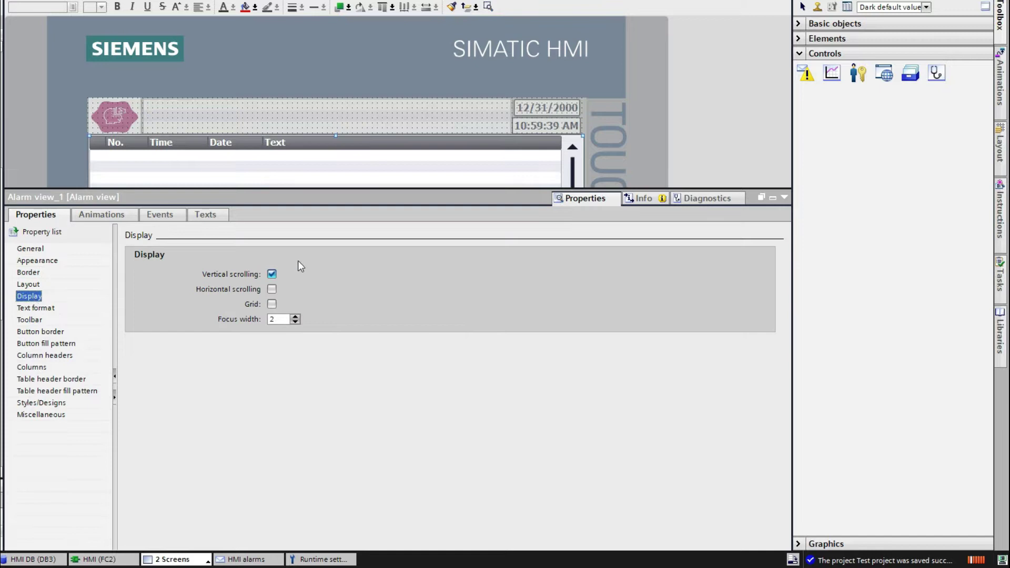
click(271, 275)
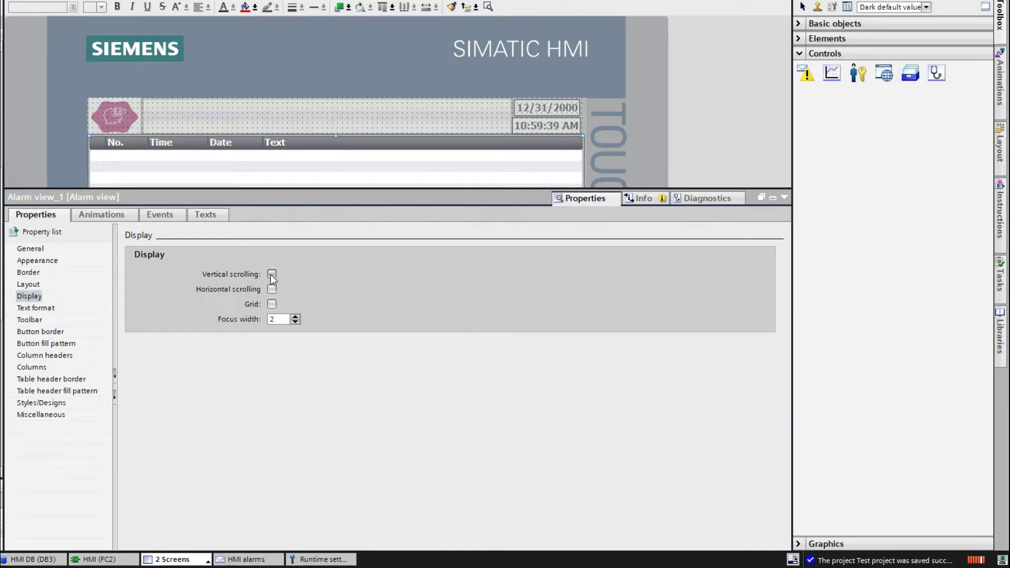
click(272, 275)
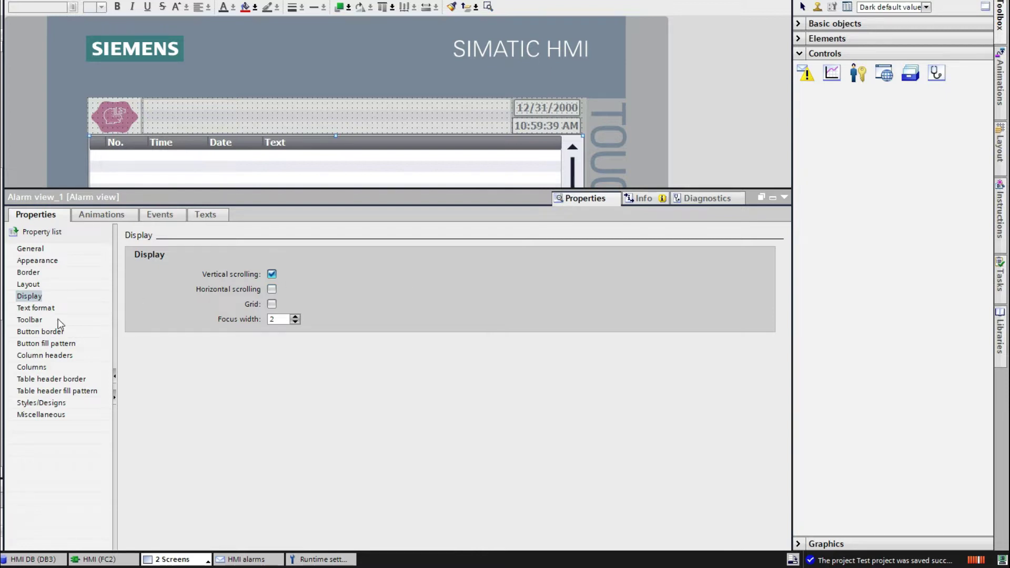
- Enable the Acknowledge button in the alarm view's toolbar and close its properties
click(32, 321)
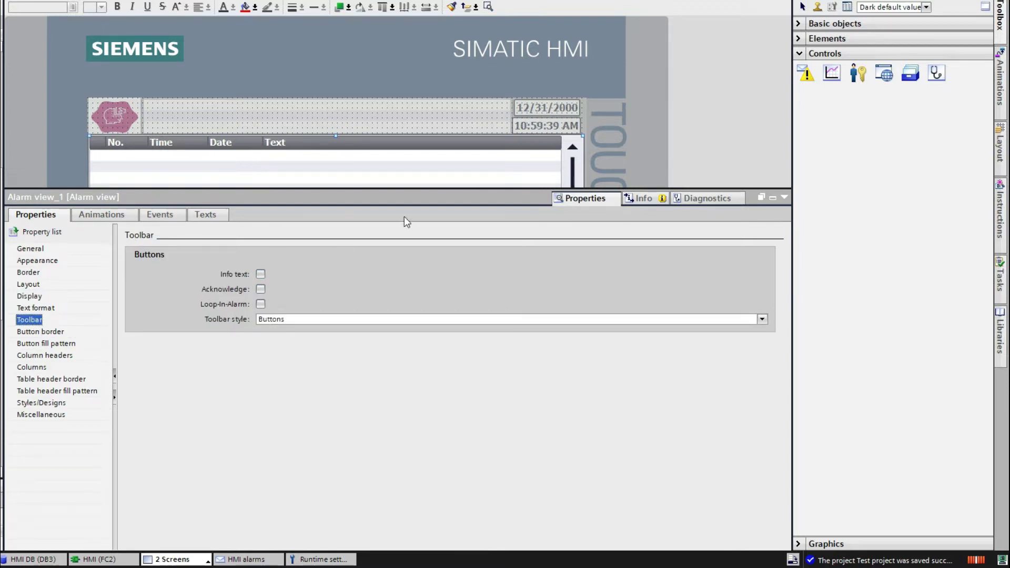
click(260, 291)
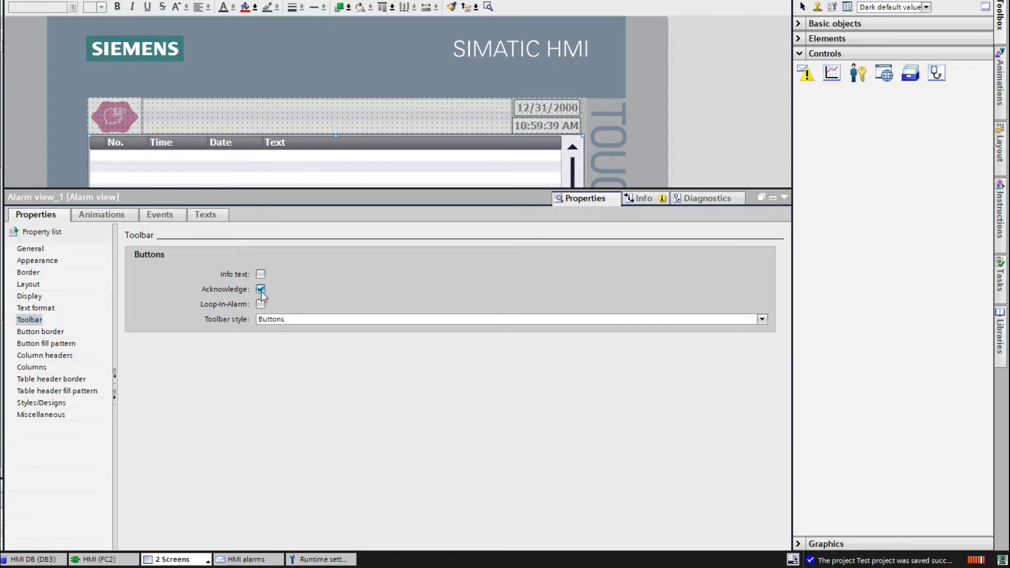
click(784, 196)
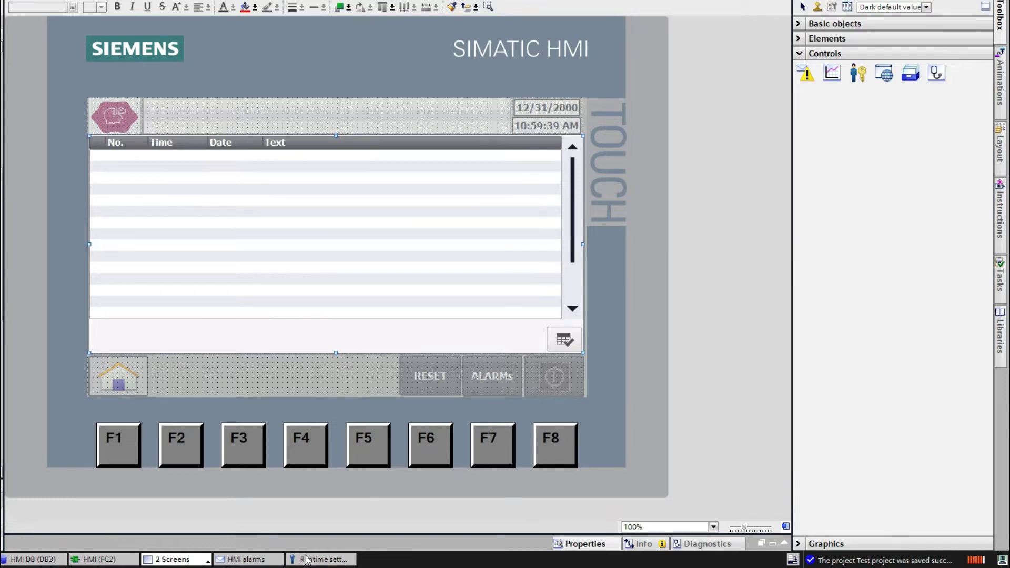
- Show the Alarm status column in the alarm view, and switch the column headers off and back on
right_click(295, 283)
click(335, 488)
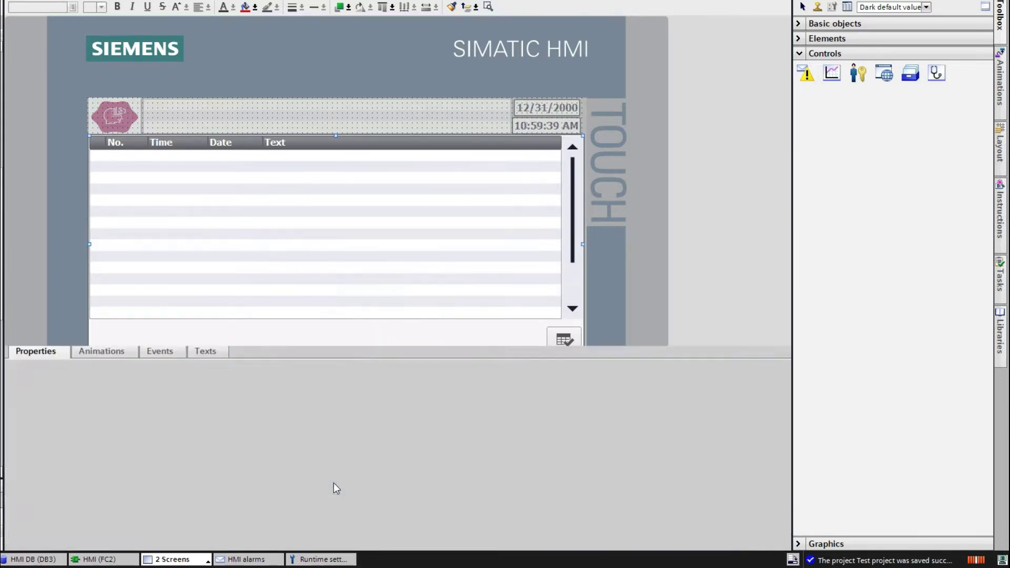
click(33, 332)
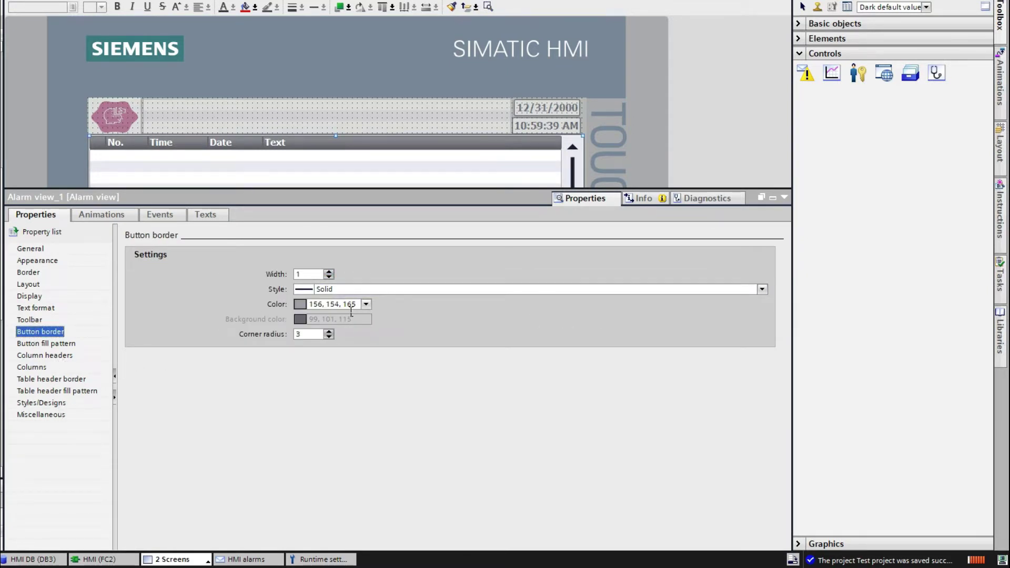
click(38, 367)
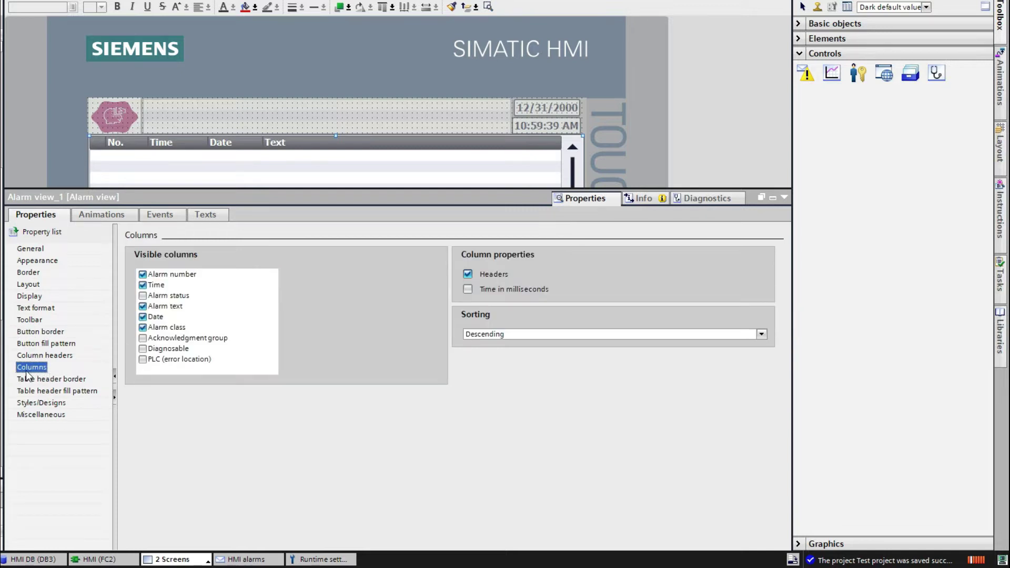
click(143, 296)
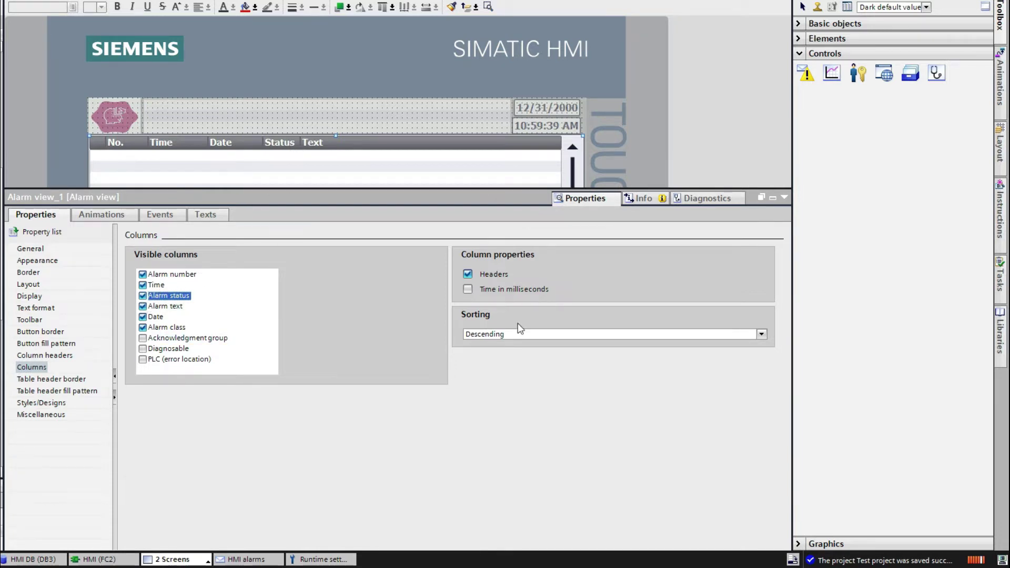
click(467, 274)
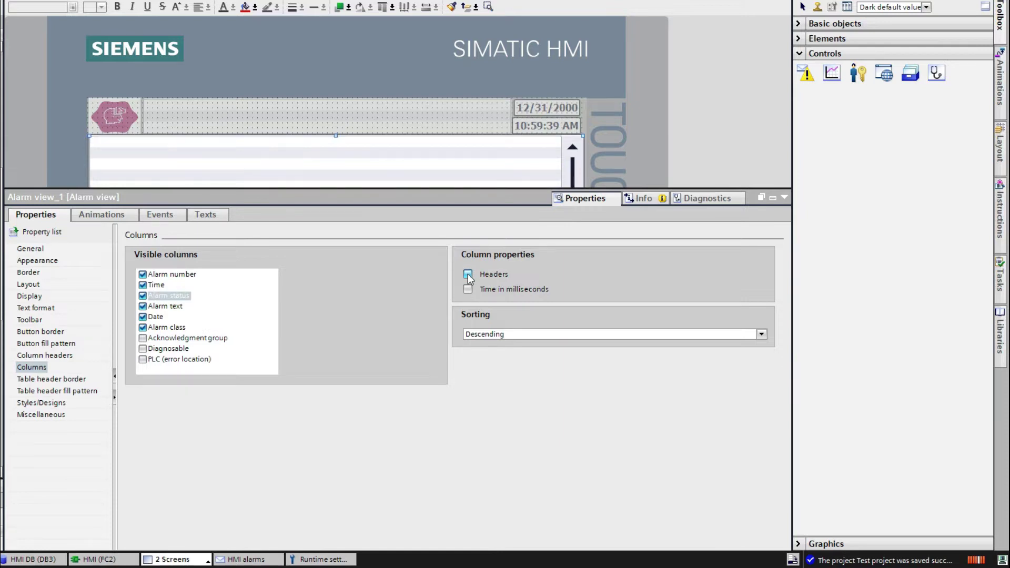
click(468, 274)
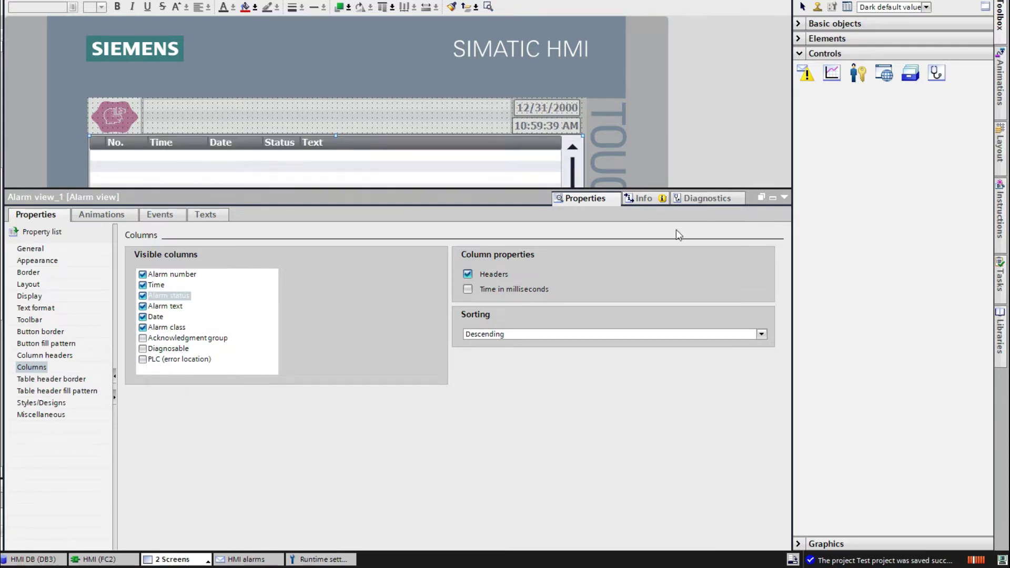
click(781, 198)
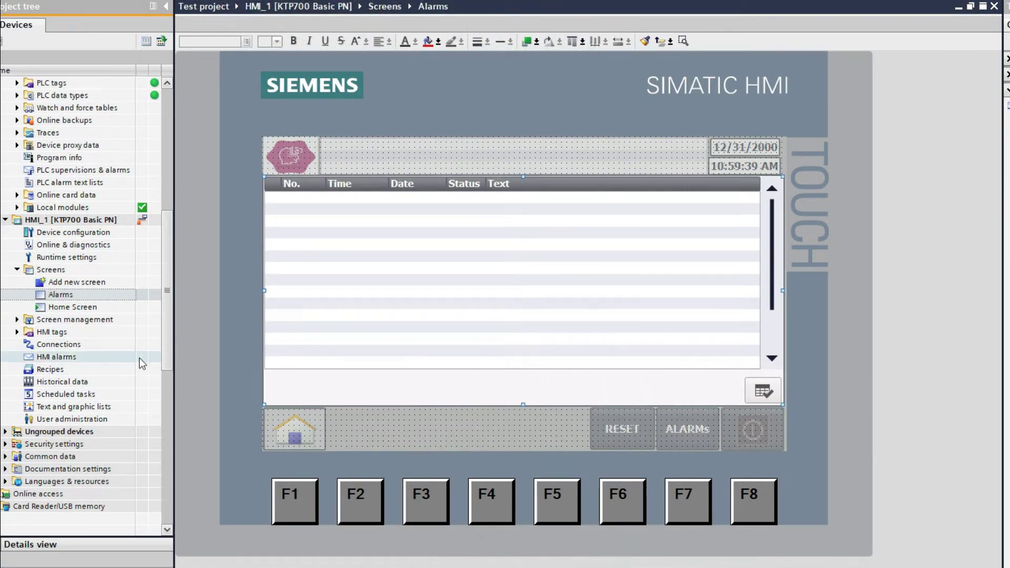
- Open the HMI alarms and view the discrete alarms, analog alarms and system events, declining the system events import
double_click(58, 360)
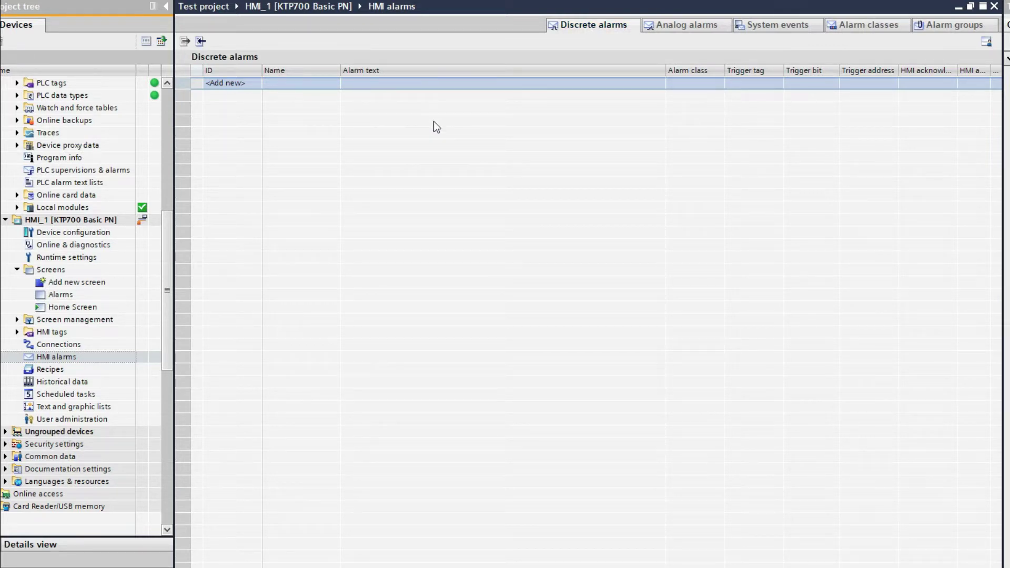
click(691, 29)
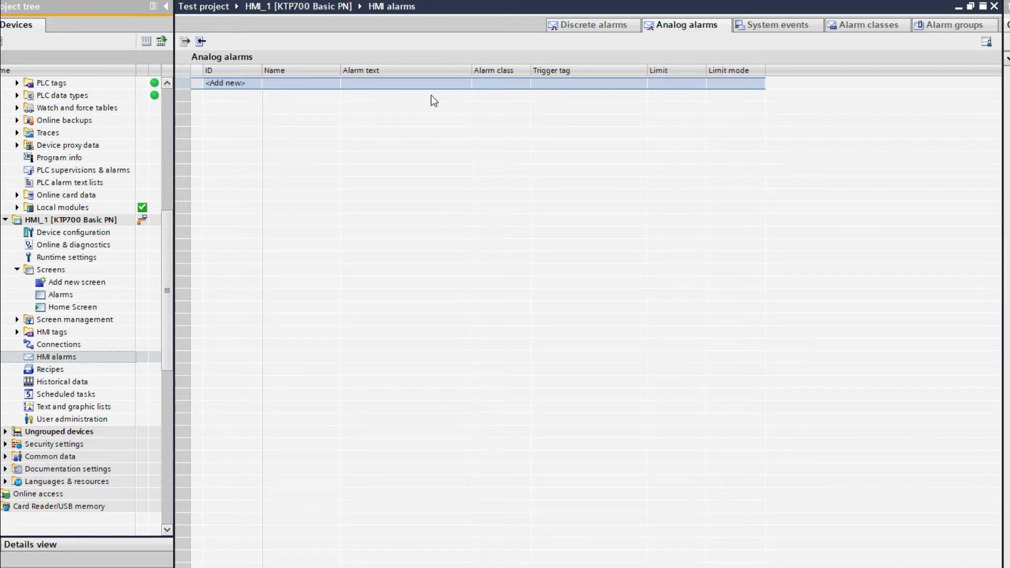
click(780, 27)
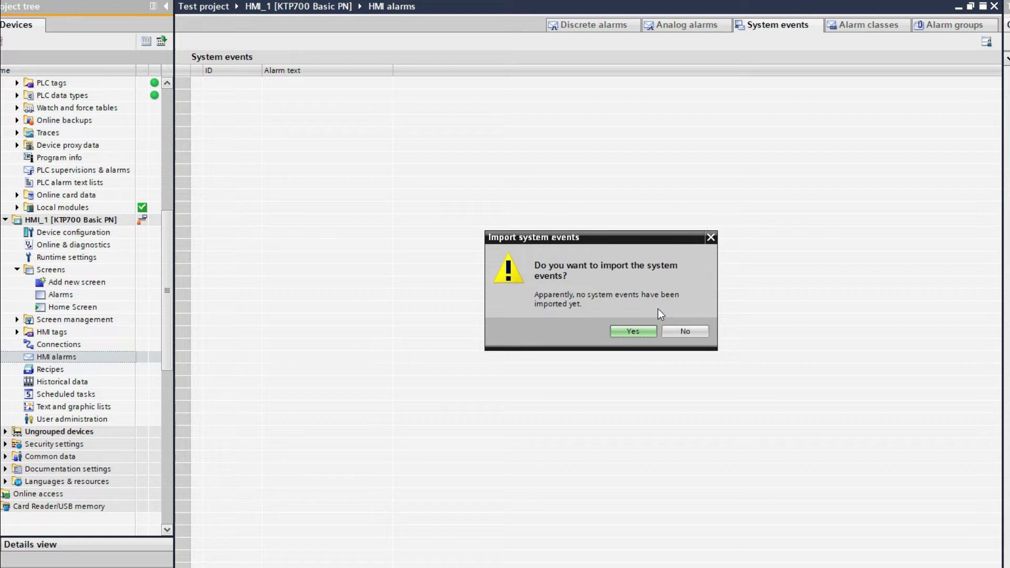
click(697, 333)
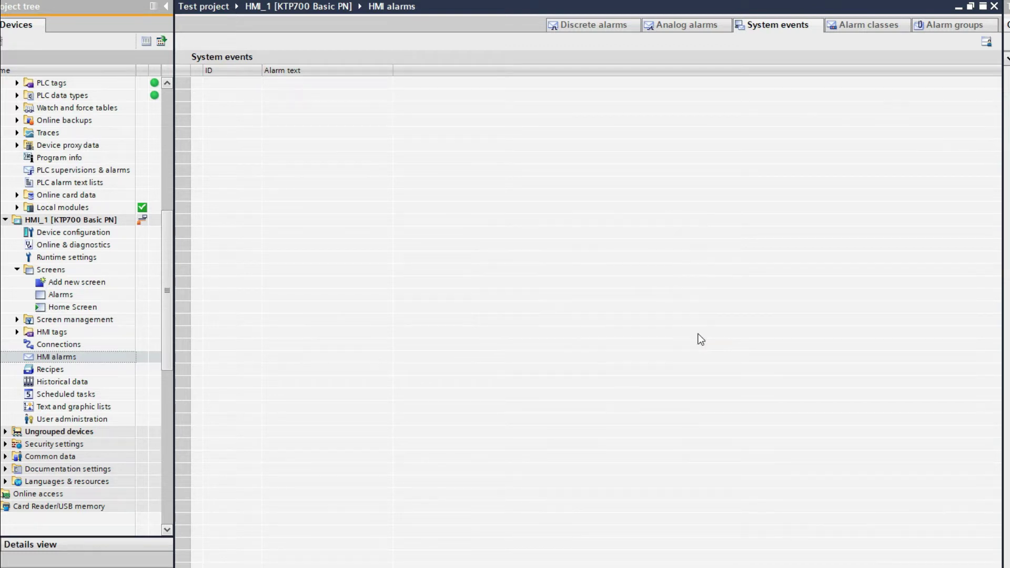
- Open the alarm classes and examine the Errors class's display name and name
click(852, 31)
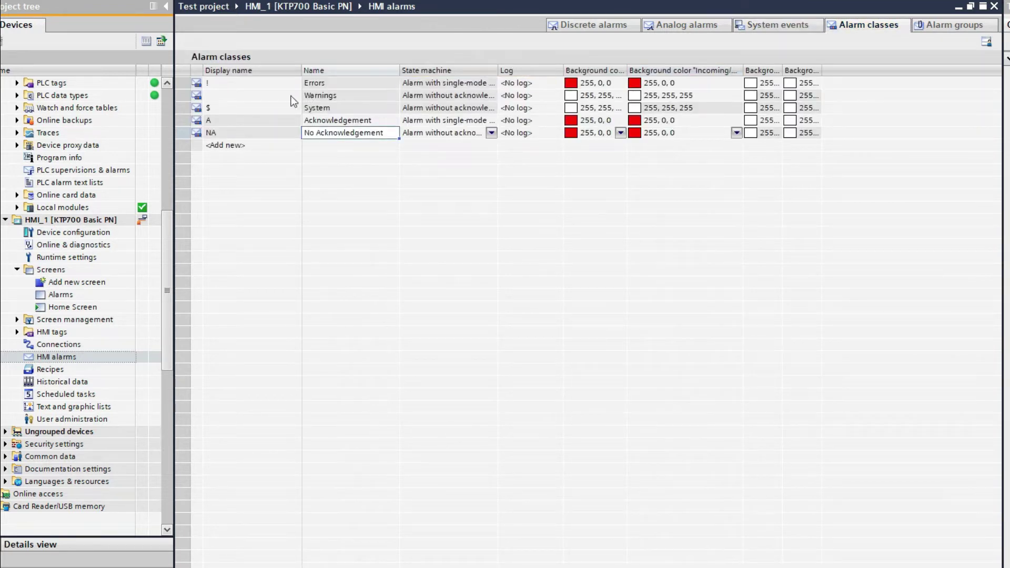
click(218, 84)
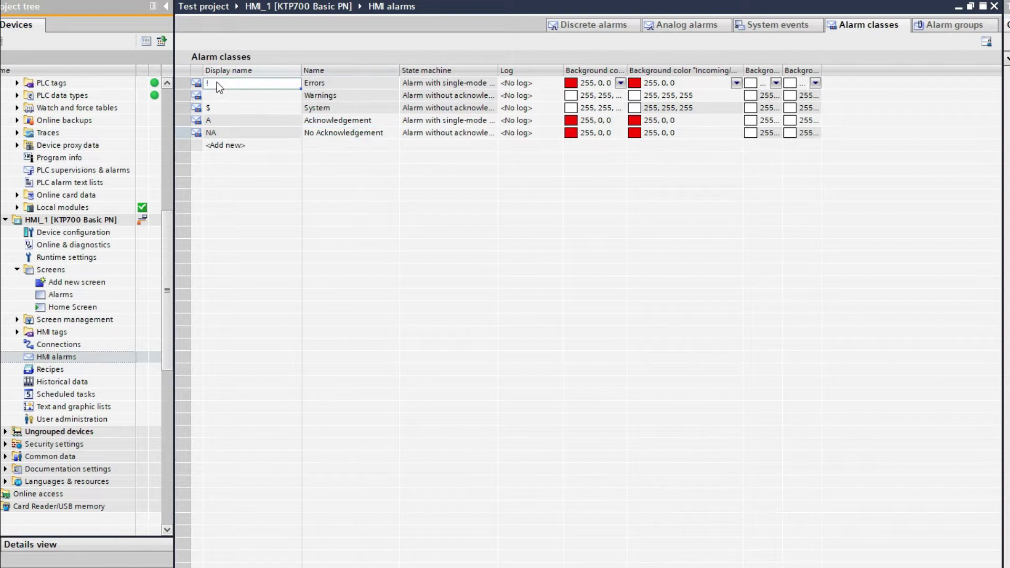
click(349, 83)
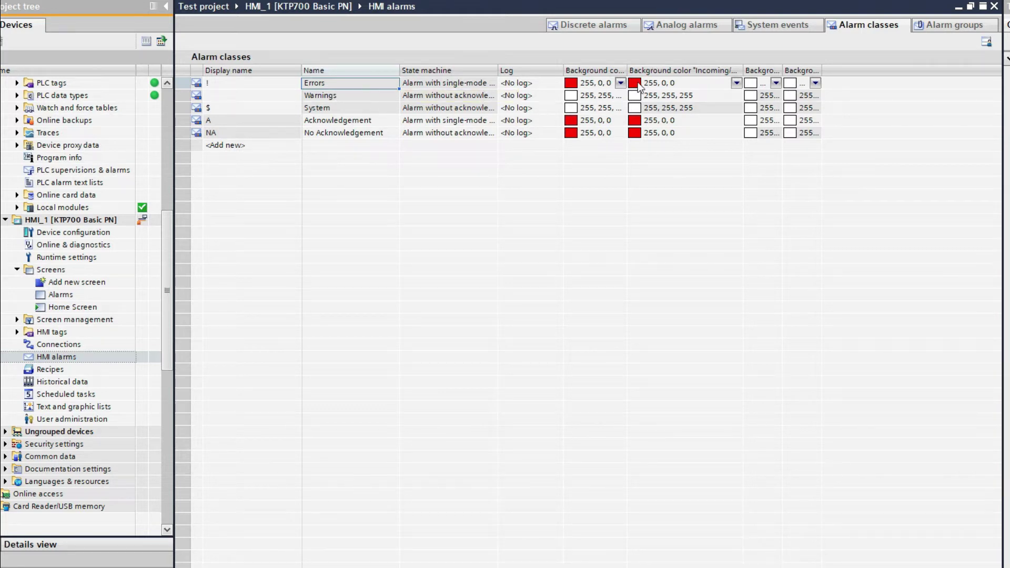
- Set the Warnings class's first background colour and its "Incoming/..." background colour to yellow (255, 255, 0)
click(358, 96)
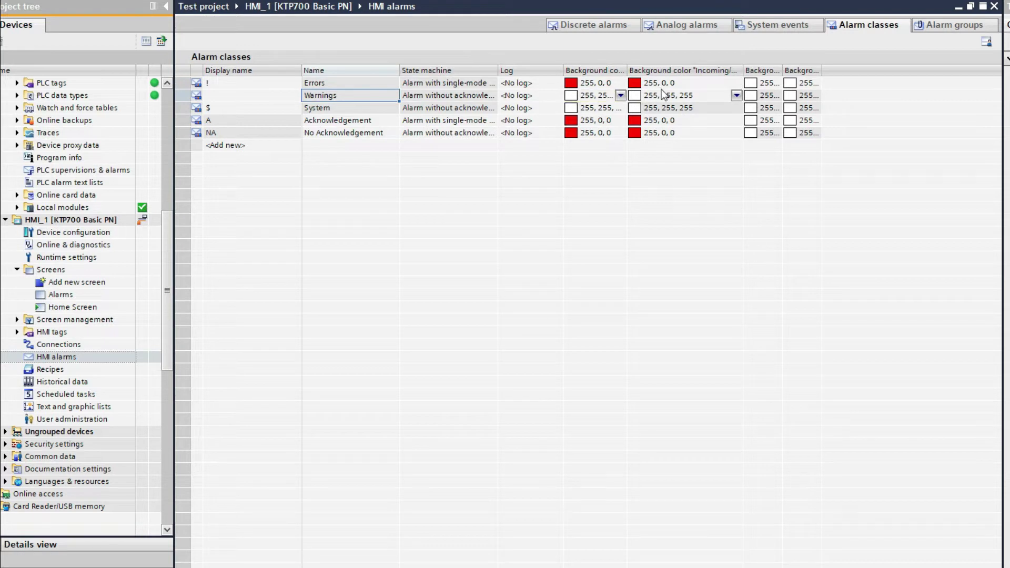
click(621, 96)
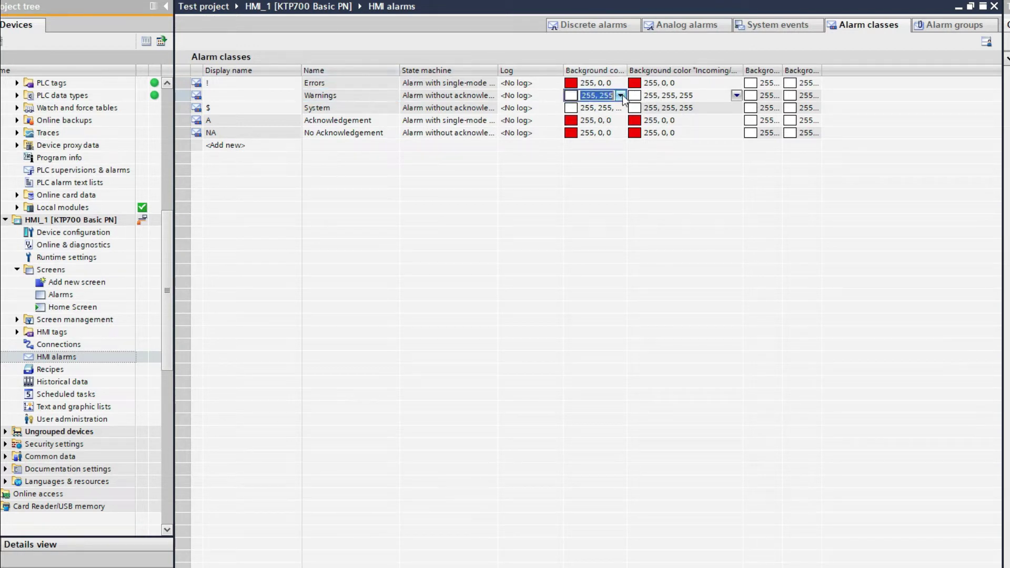
click(593, 141)
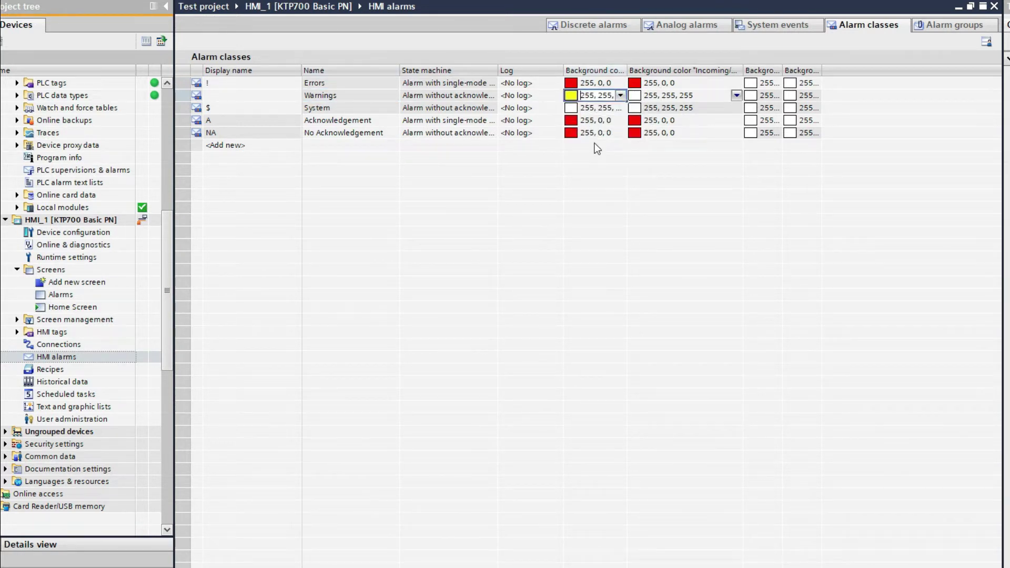
click(736, 96)
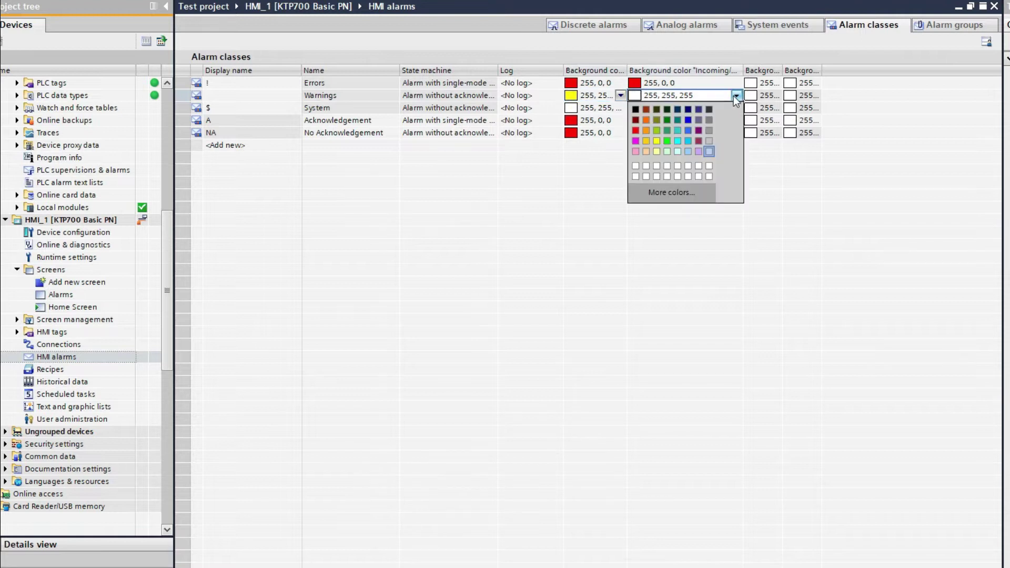
click(661, 141)
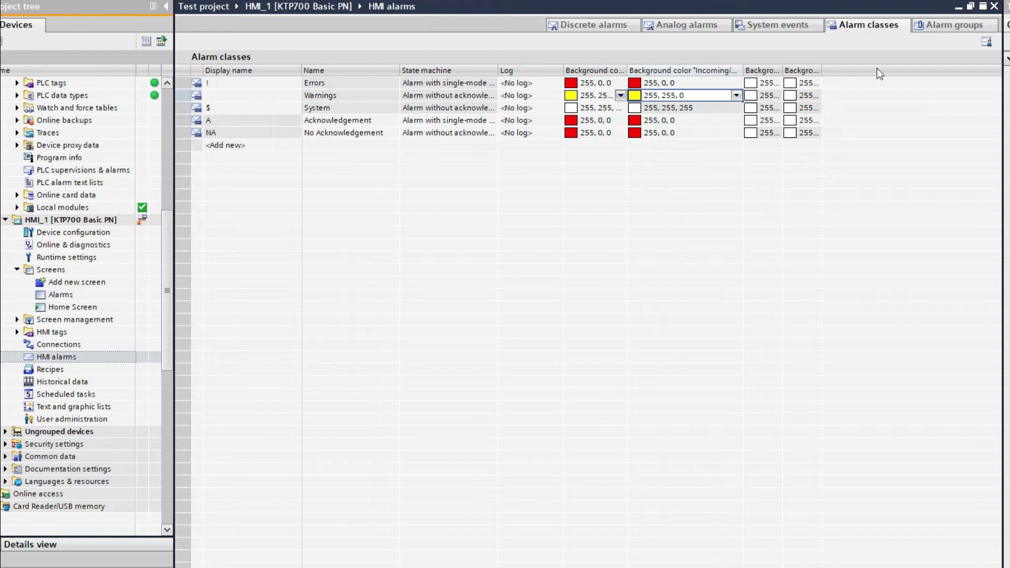
- View the alarm groups, and add a new discrete alarm with its default ID and name
click(954, 25)
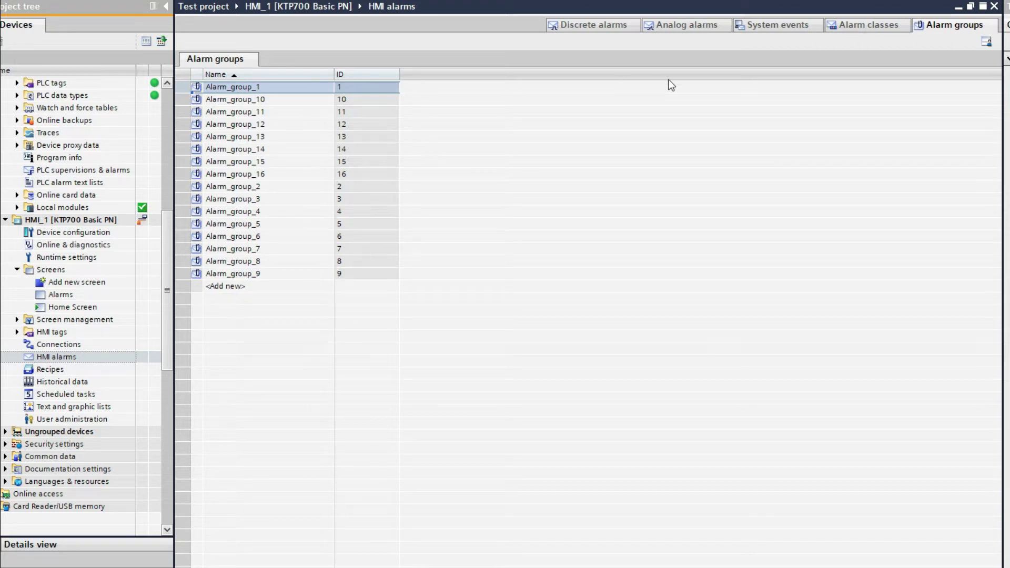
click(609, 28)
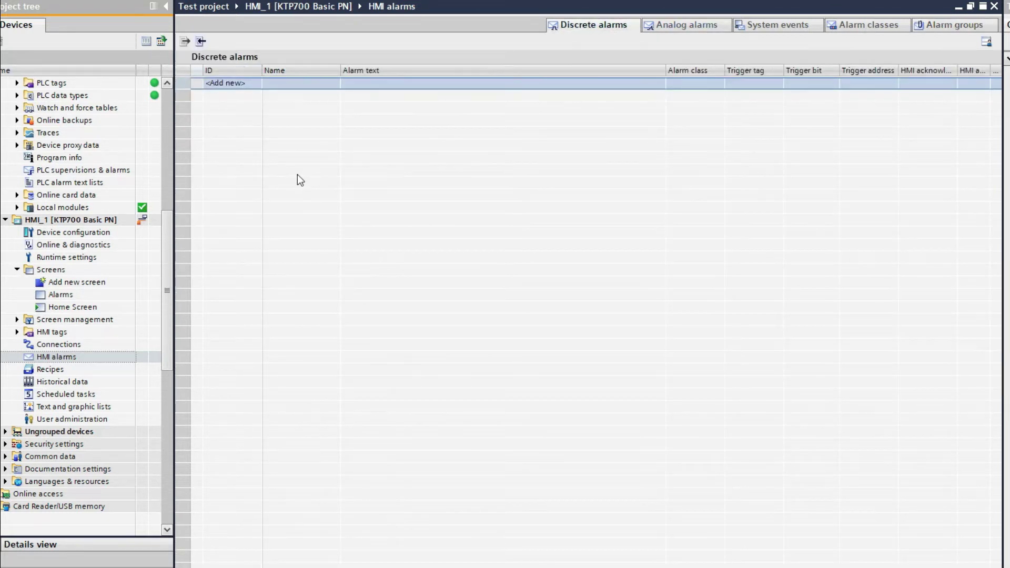
click(244, 83)
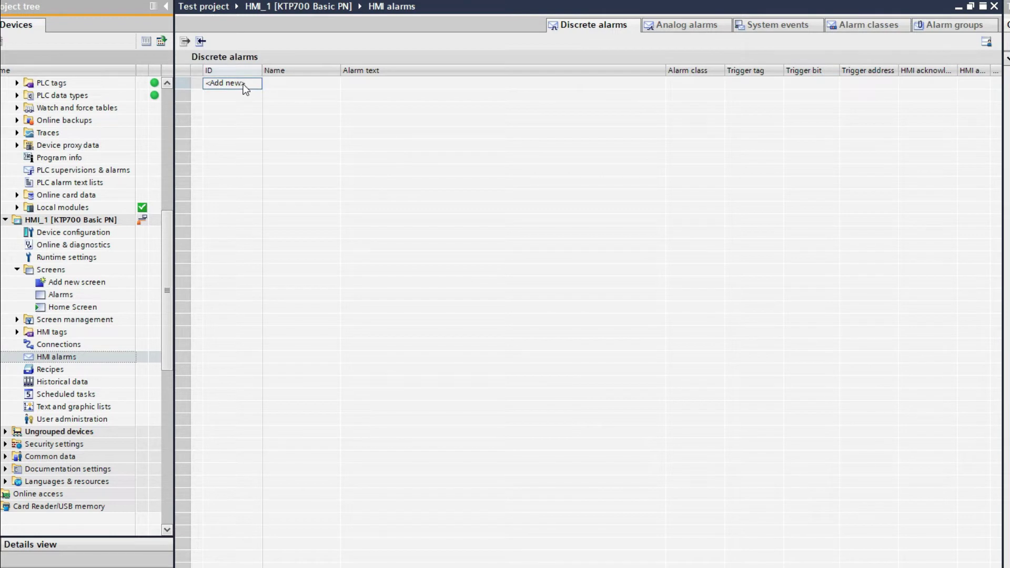
double_click(241, 83)
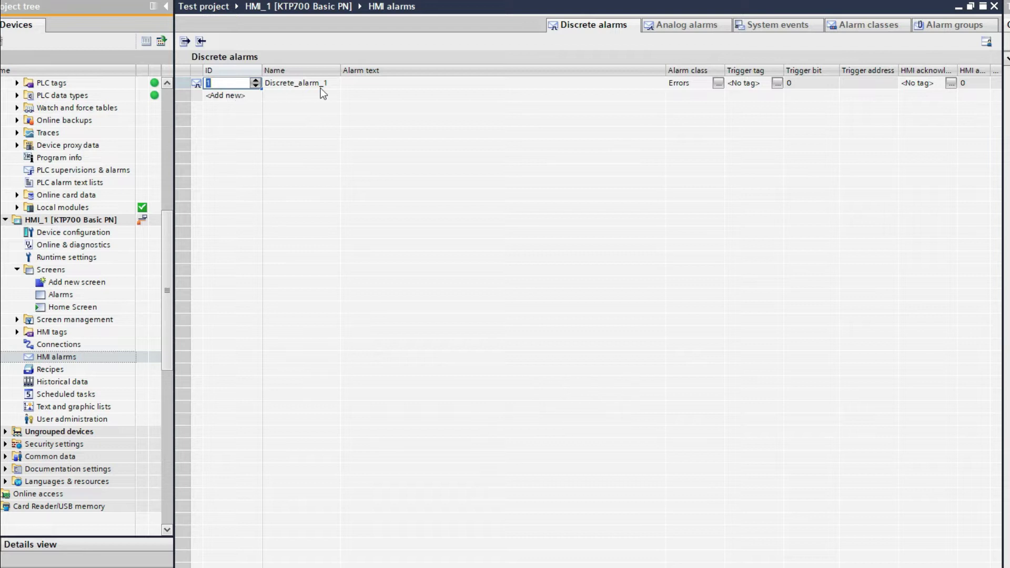
click(406, 86)
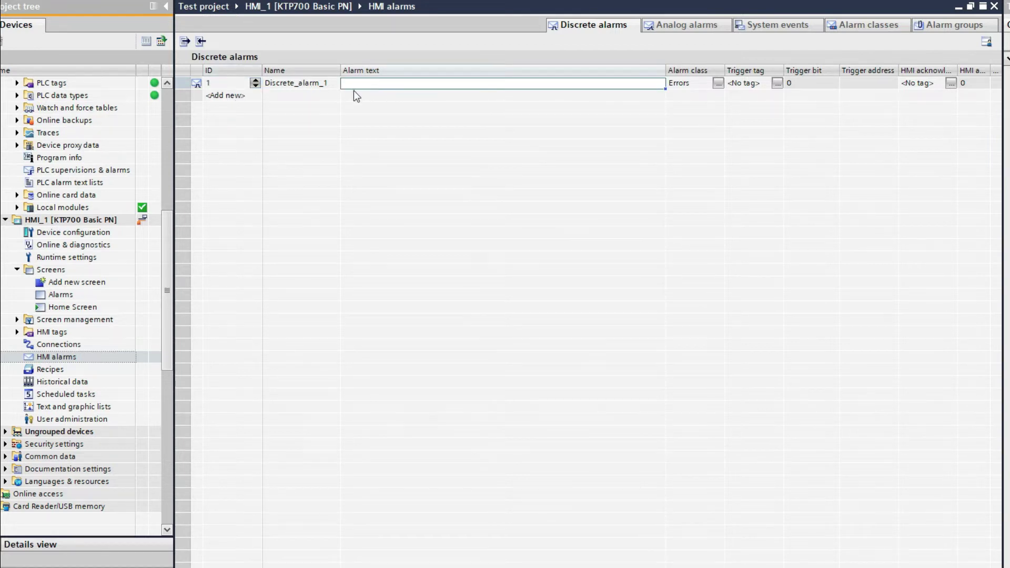
click(309, 86)
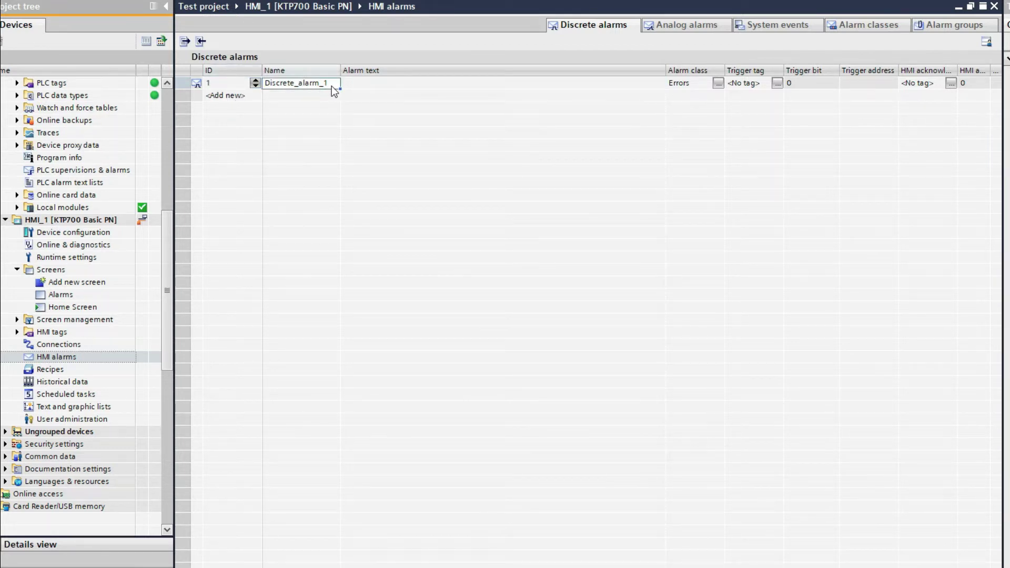
click(331, 87)
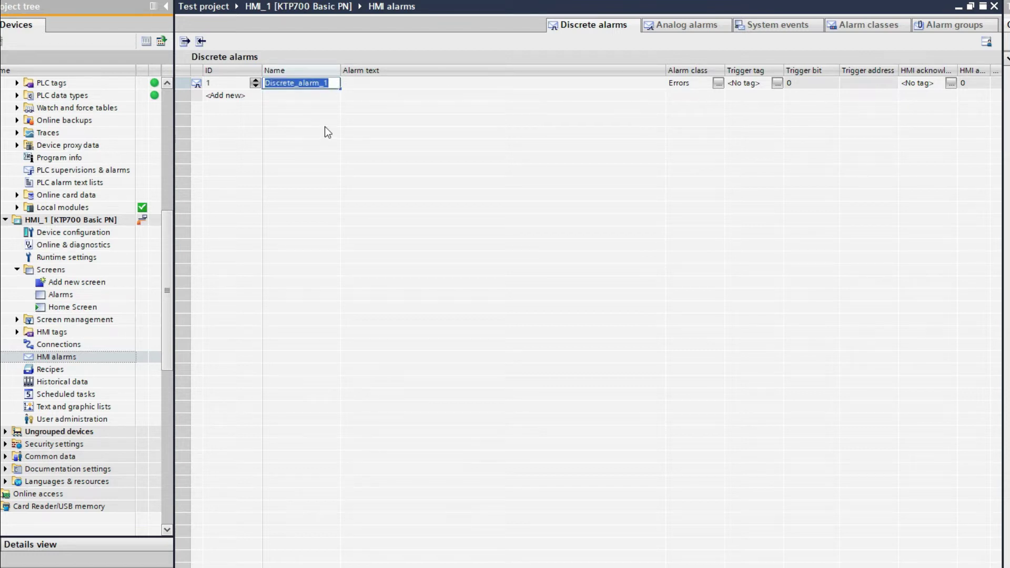
click(390, 86)
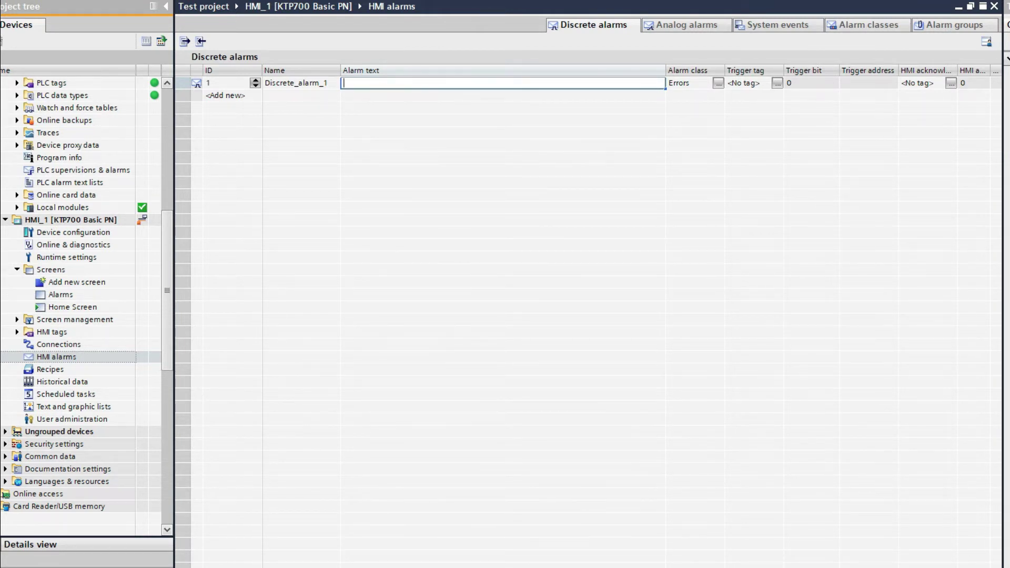
- Check the BitAccess_Word coil in Network 4 of HMI [FC2] and its data type in HMI DB
click(257, 566)
click(639, 325)
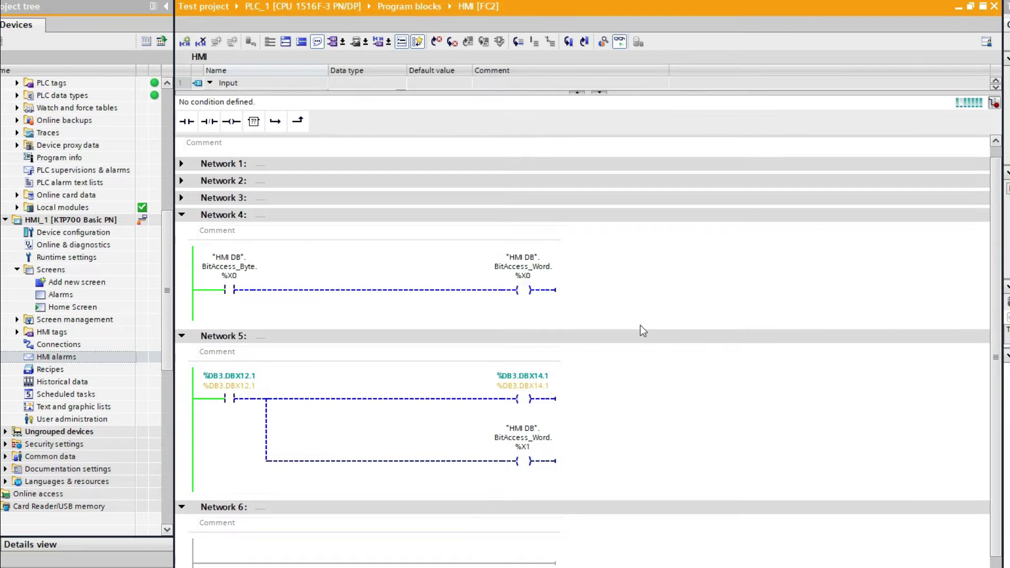
click(550, 273)
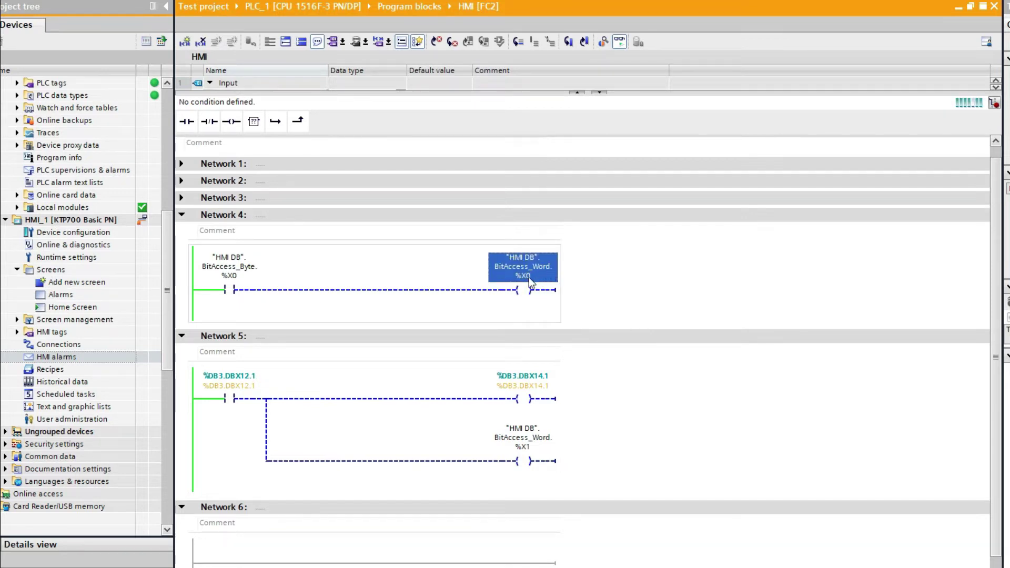
key(alt+F7)
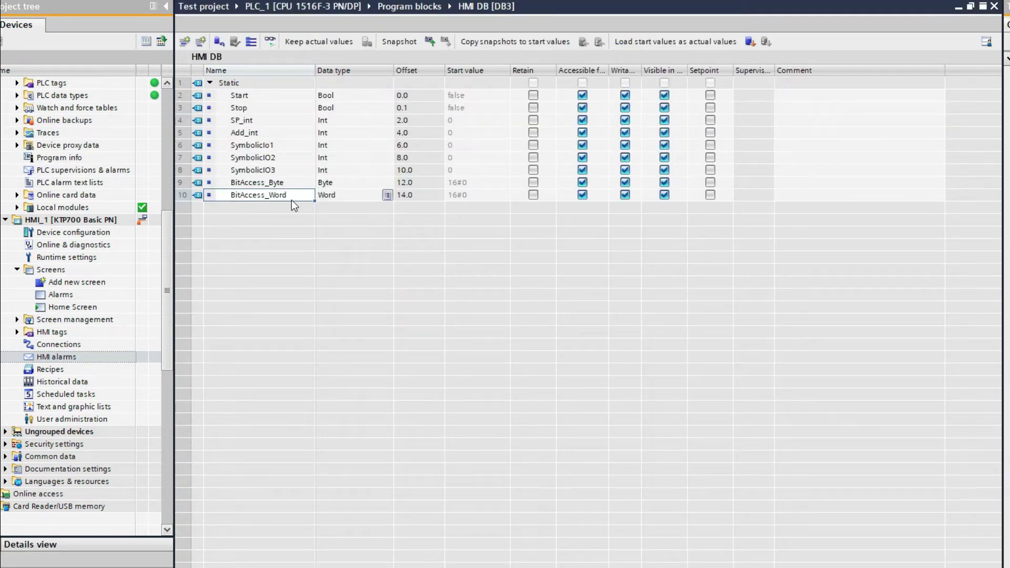
click(336, 196)
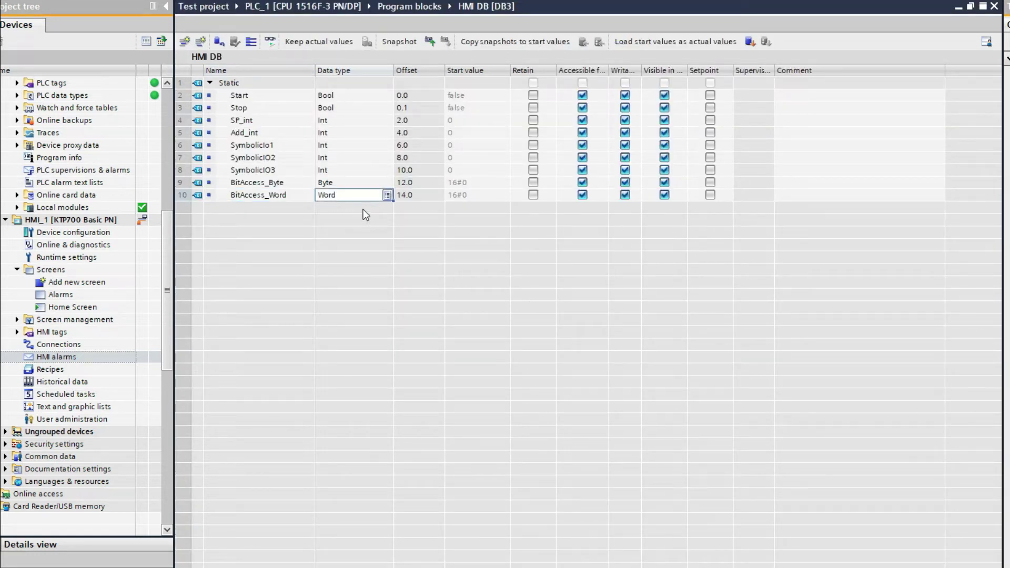
click(267, 197)
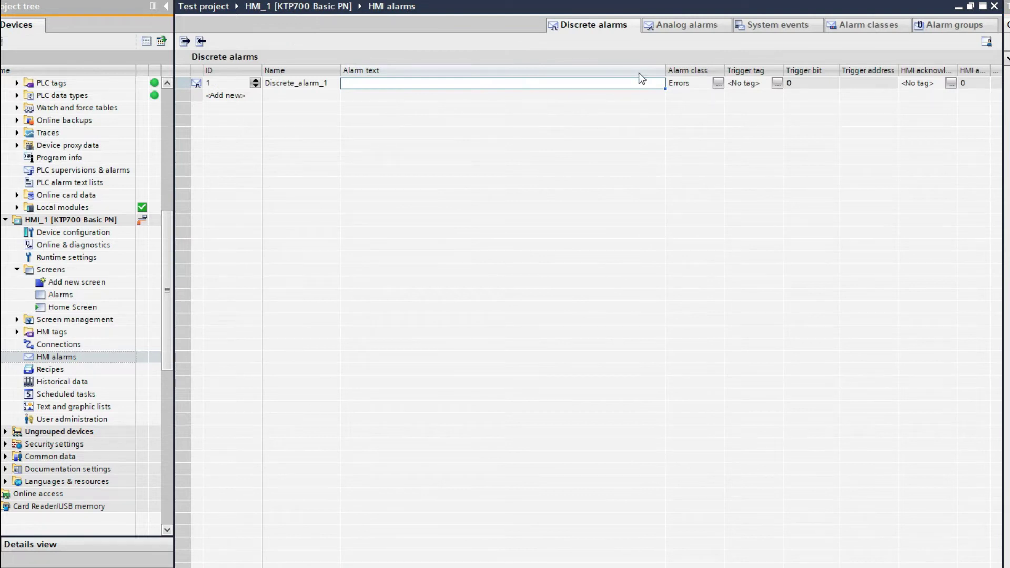
- Set the discrete alarm's text to "BitAccess_Word 1st bit is high"
click(607, 84)
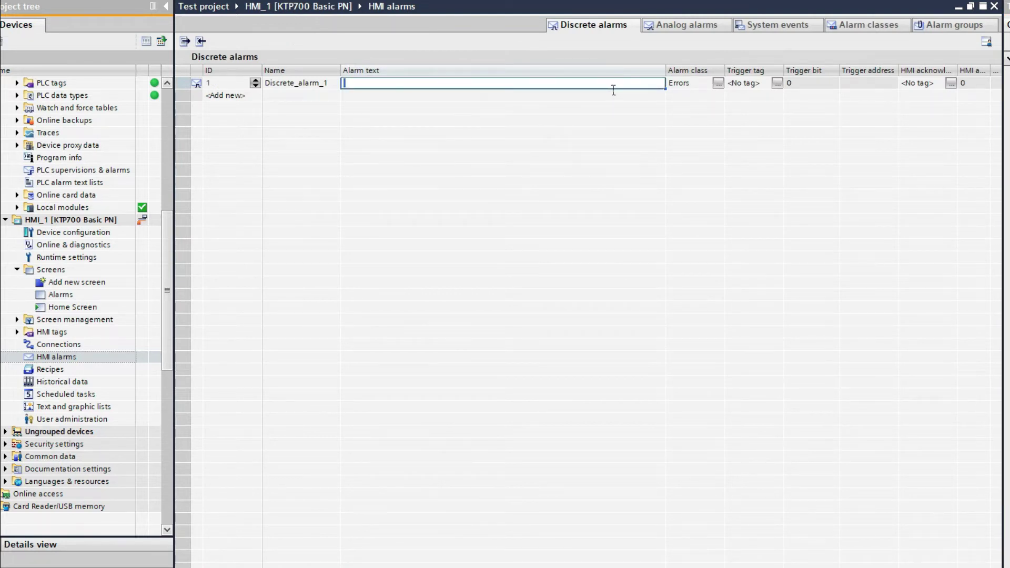
text(BitAccess_Word 1st bit is)
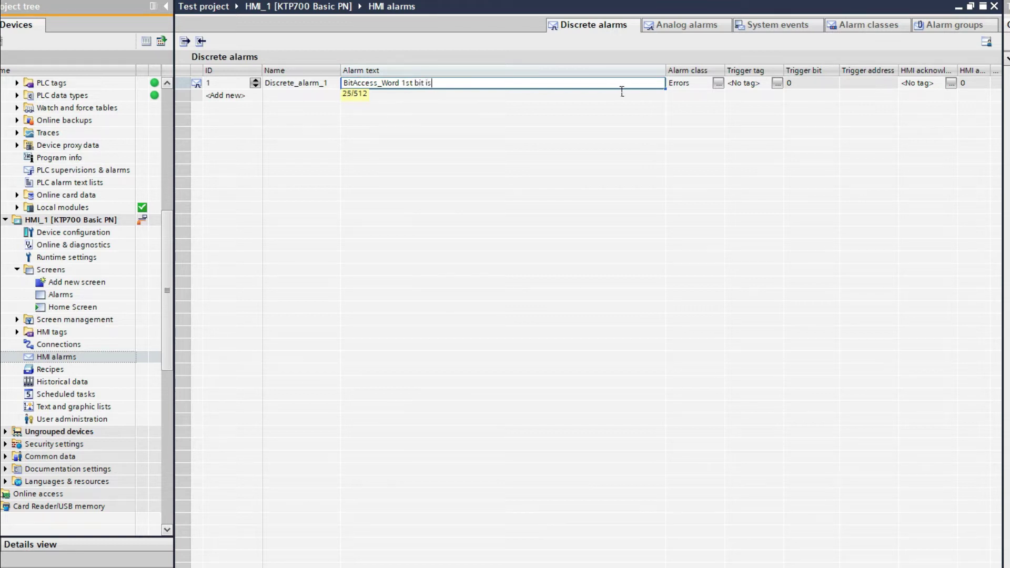
text( high)
key(Return)
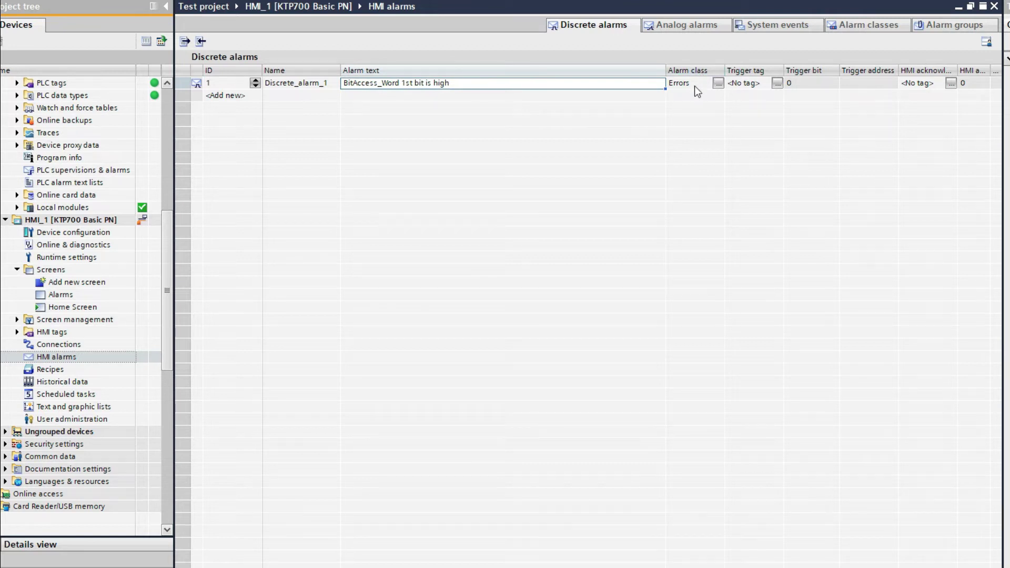
- Assign BitAccess_Word from HMI DB [DB3] as the discrete alarm's trigger tag
click(816, 80)
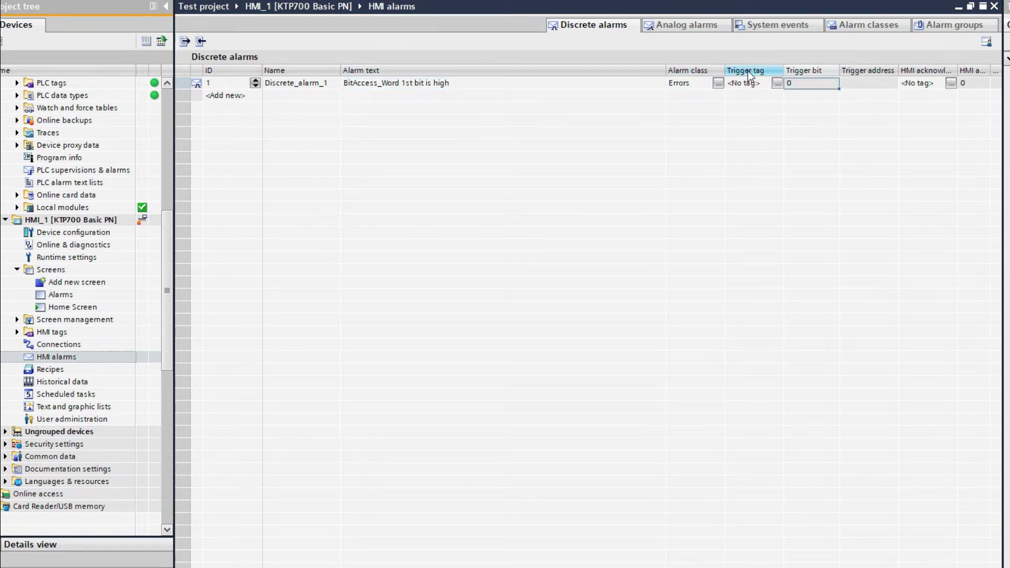
click(777, 85)
click(777, 83)
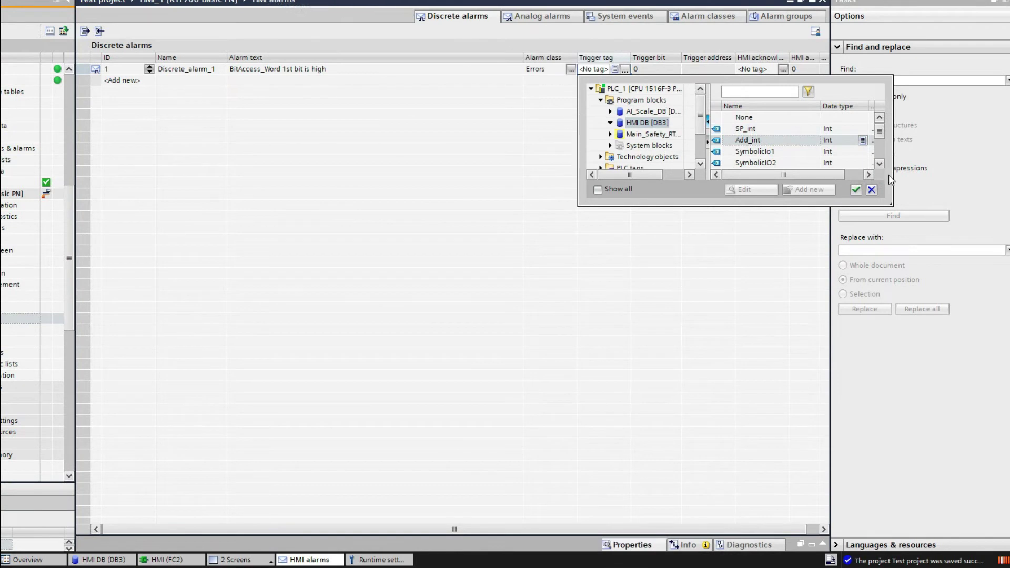
scroll(879, 133, down, 2)
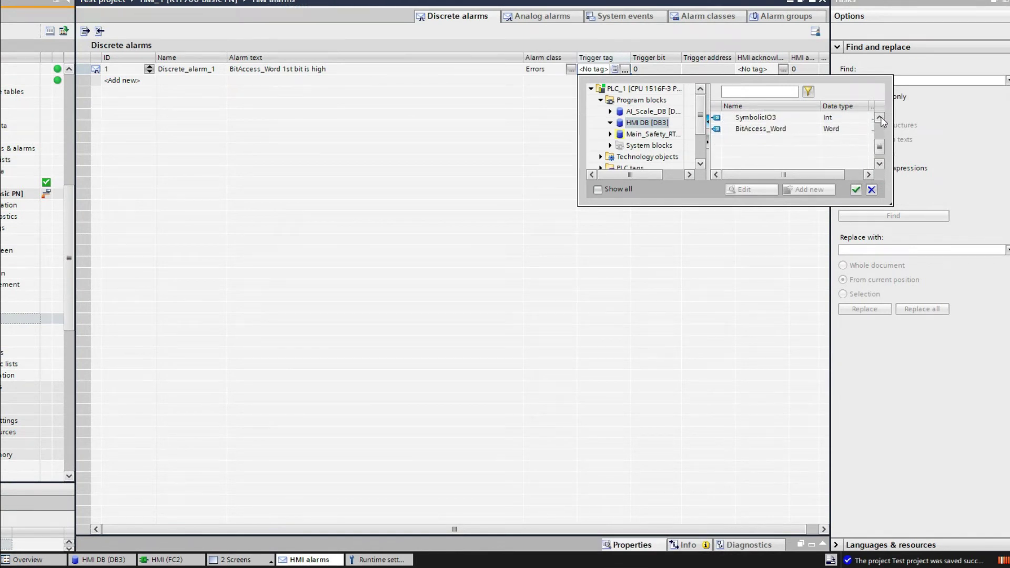
scroll(879, 118, up, 4)
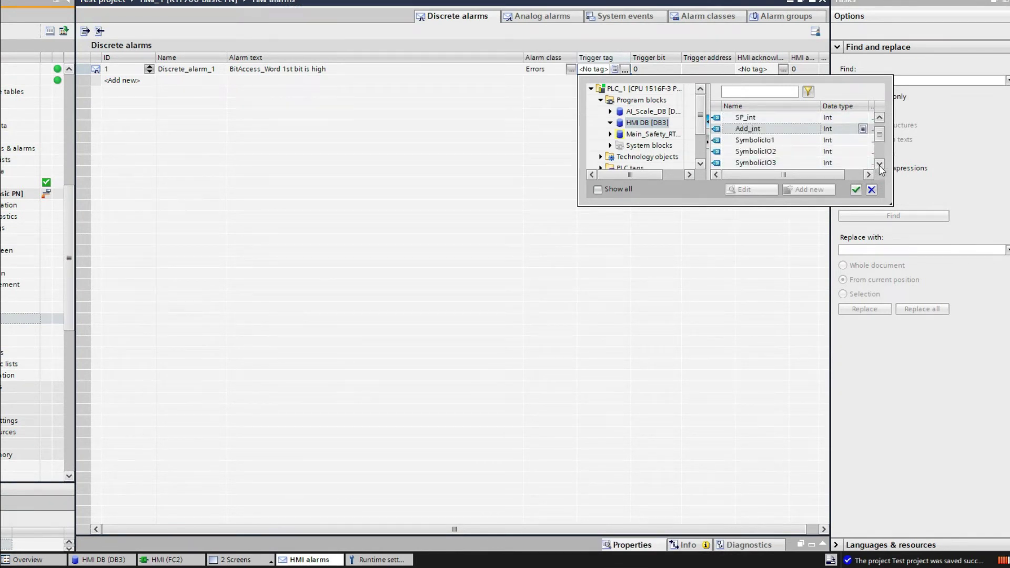
scroll(838, 126, down, 2)
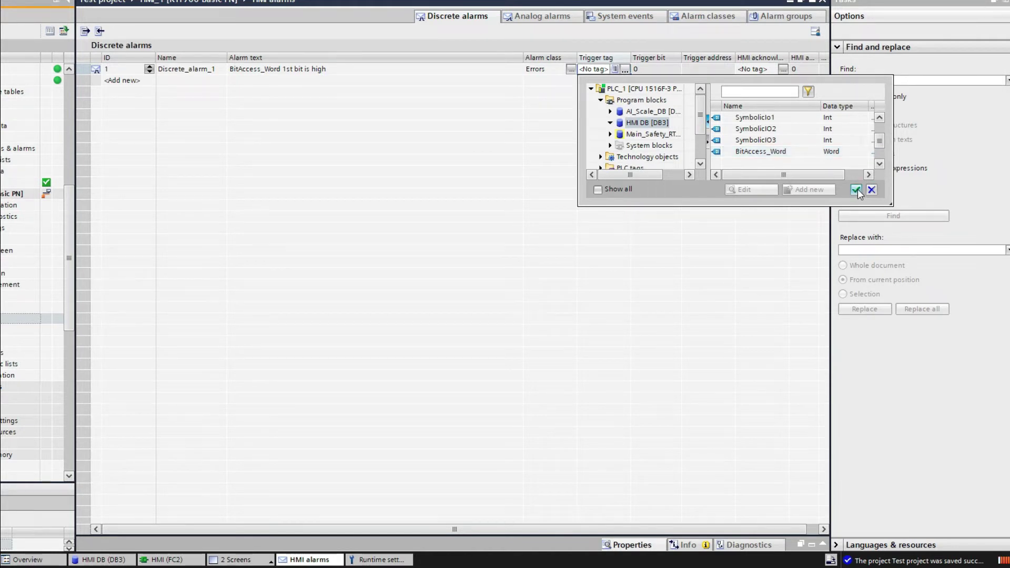
double_click(774, 152)
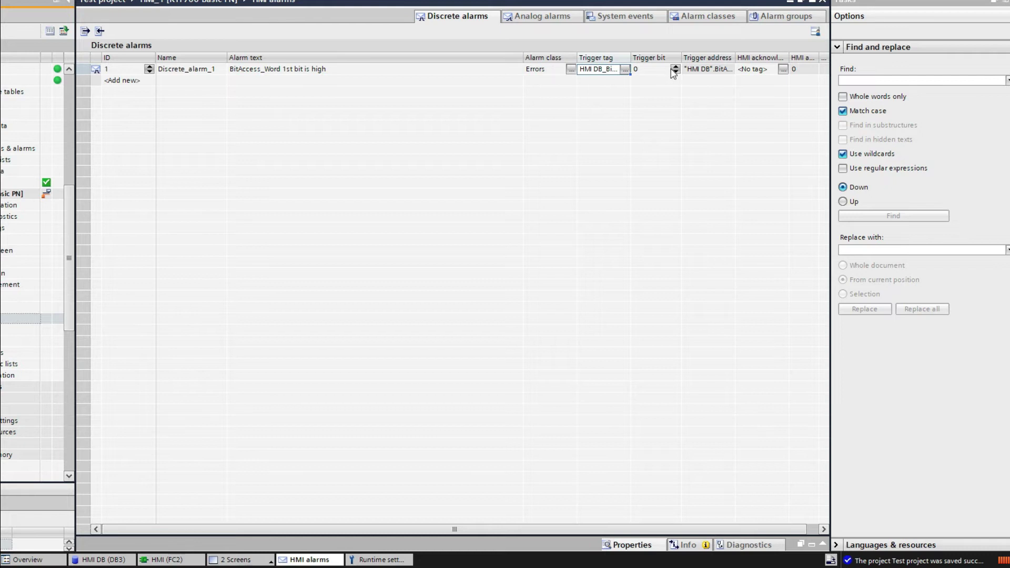
- Compare the alarm's trigger bit with the BitAccess_Word bit in Network 4 of HMI [FC2], and return to the HMI alarms
click(167, 559)
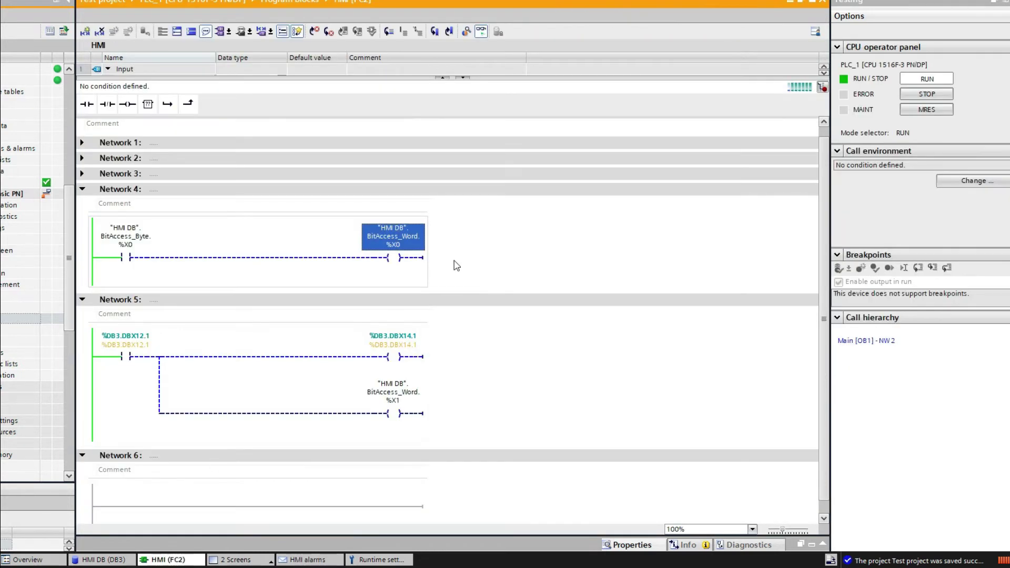
click(396, 250)
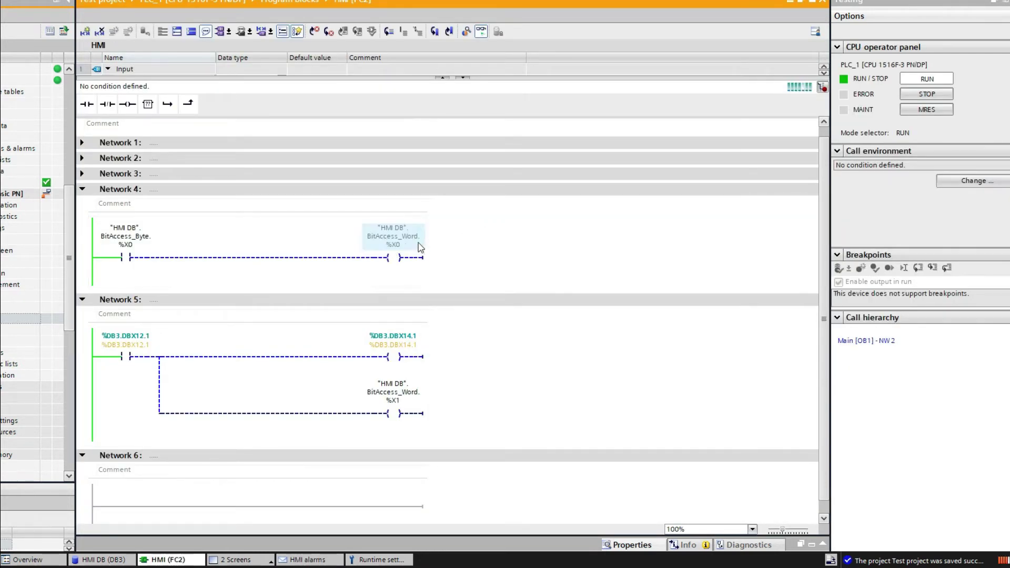
click(291, 561)
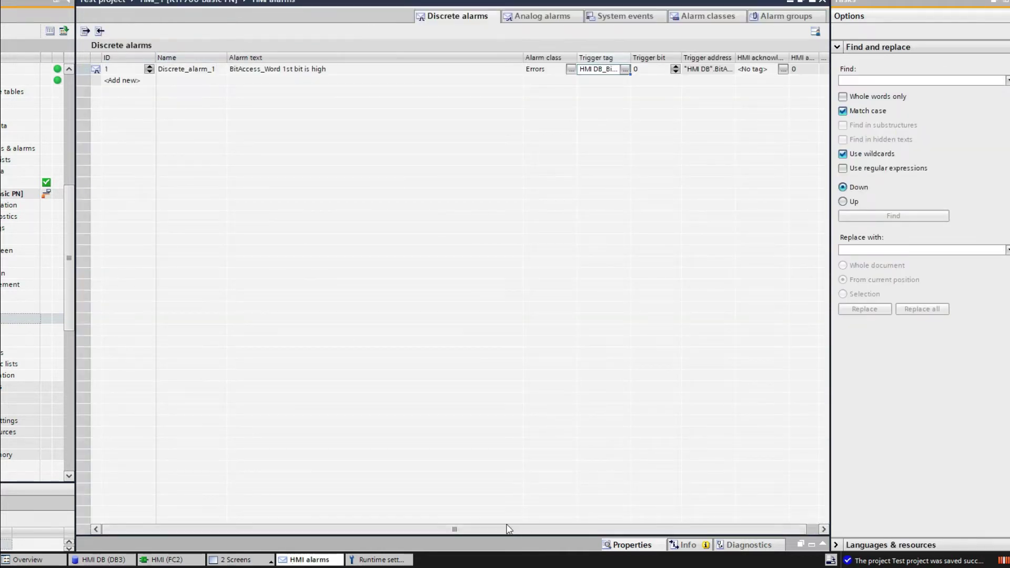
- Add a new analog alarm to the HMI alarms and open its alarm text for editing
click(540, 17)
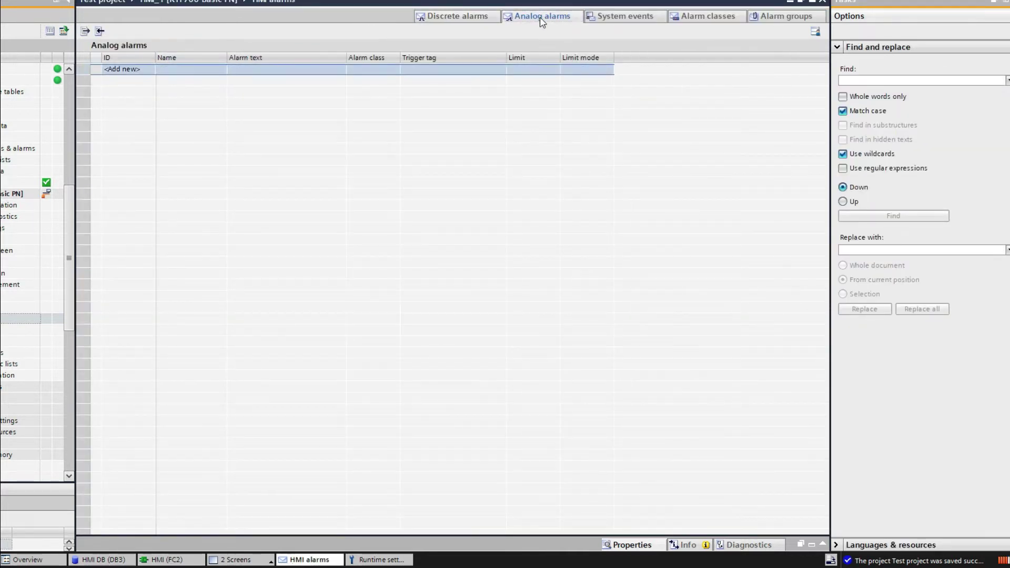
click(153, 79)
click(260, 71)
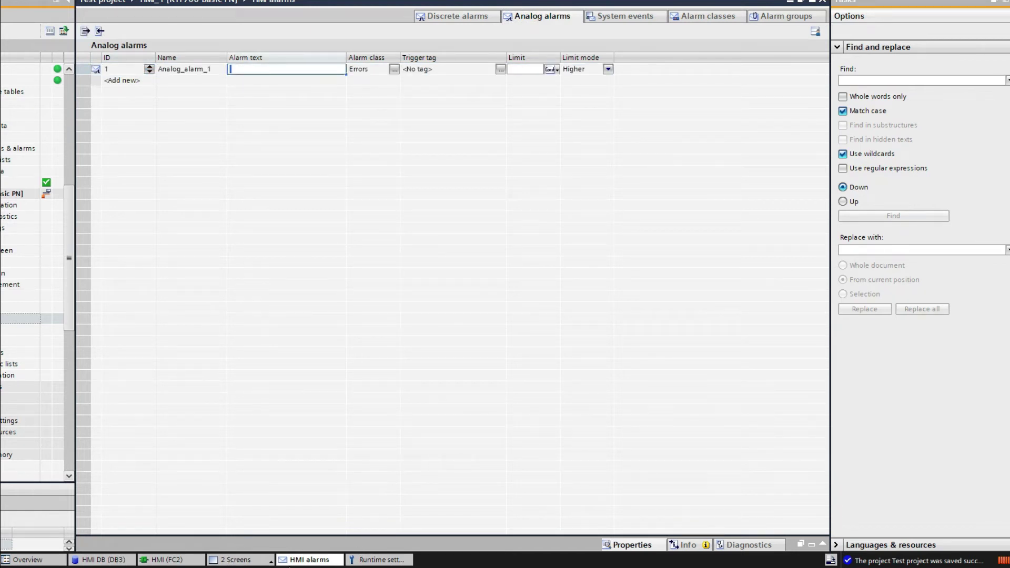
- Check the Added output field on the Home Screen and return to the analog alarms
click(241, 560)
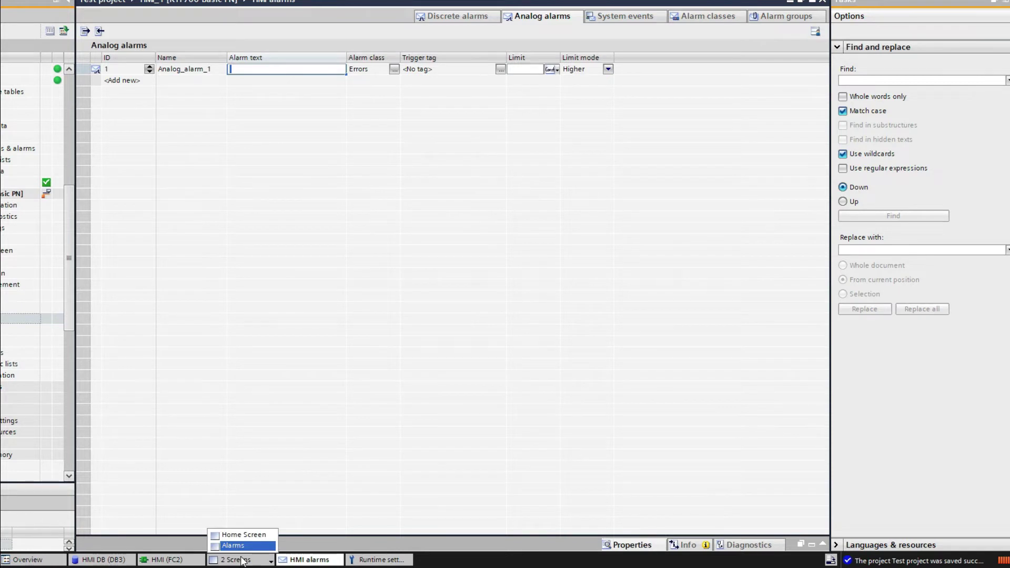
click(244, 535)
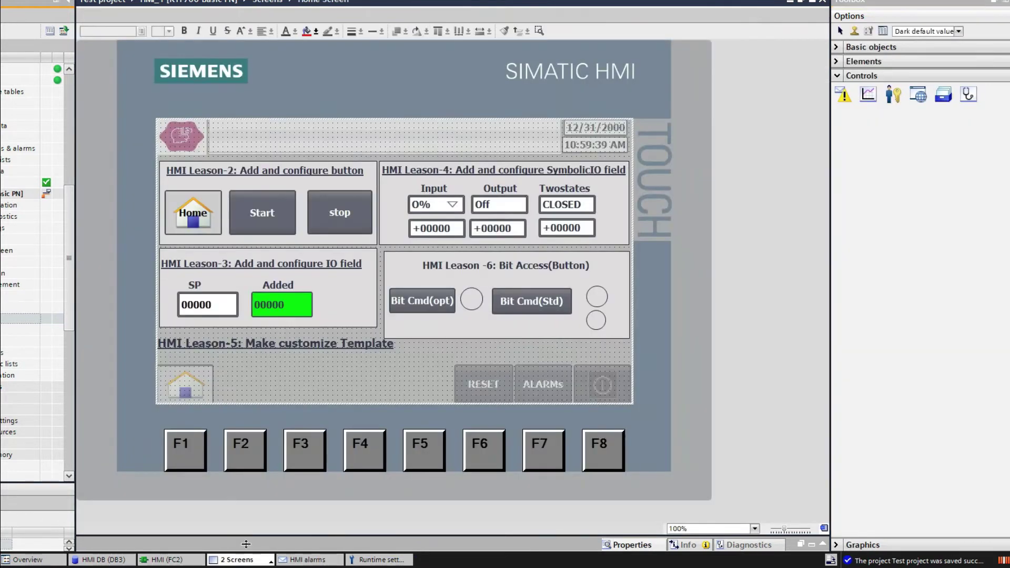
click(291, 313)
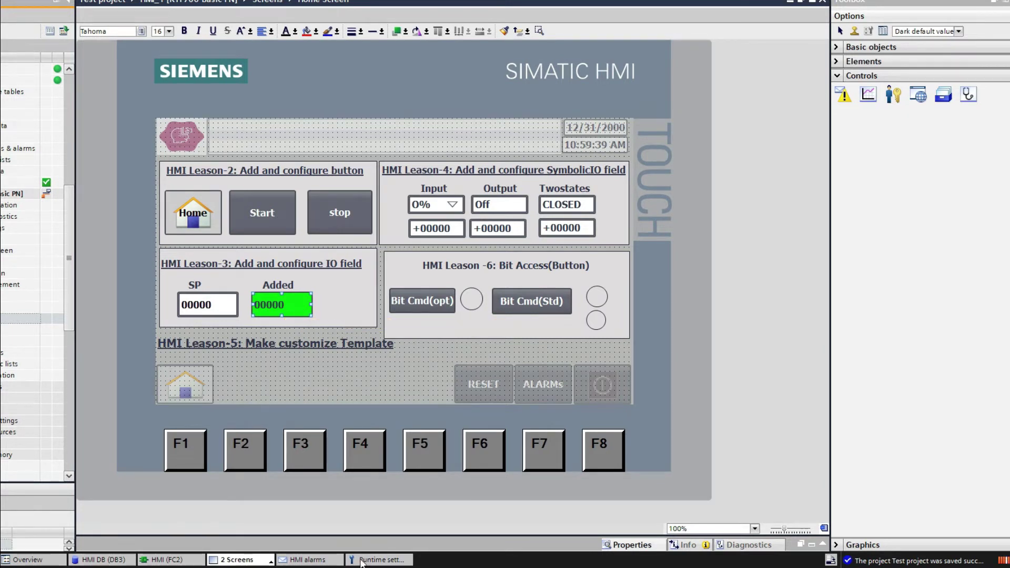
click(326, 561)
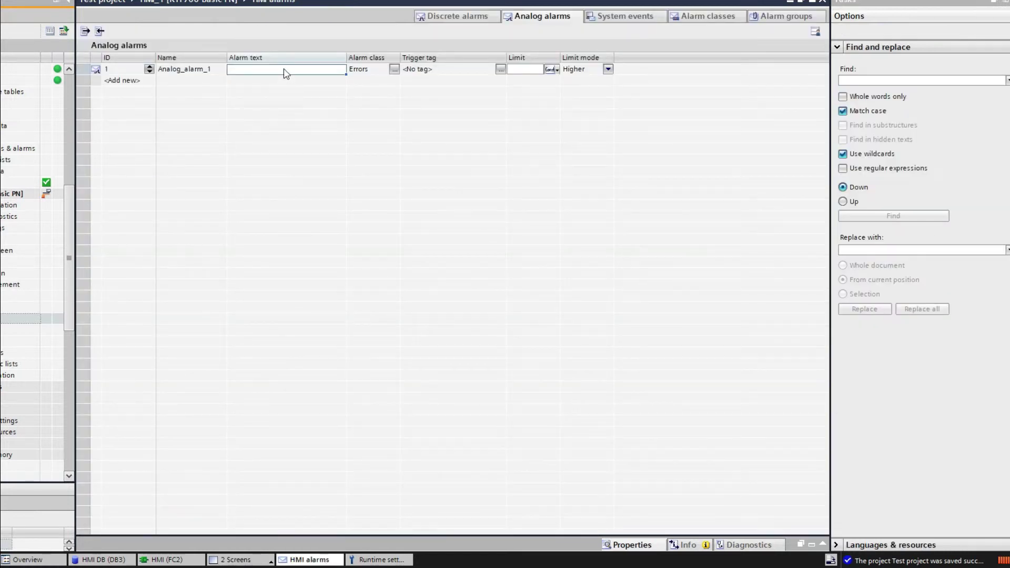
- Set the analog alarm's text to "Added value more than limit set"
click(289, 69)
text(Add)
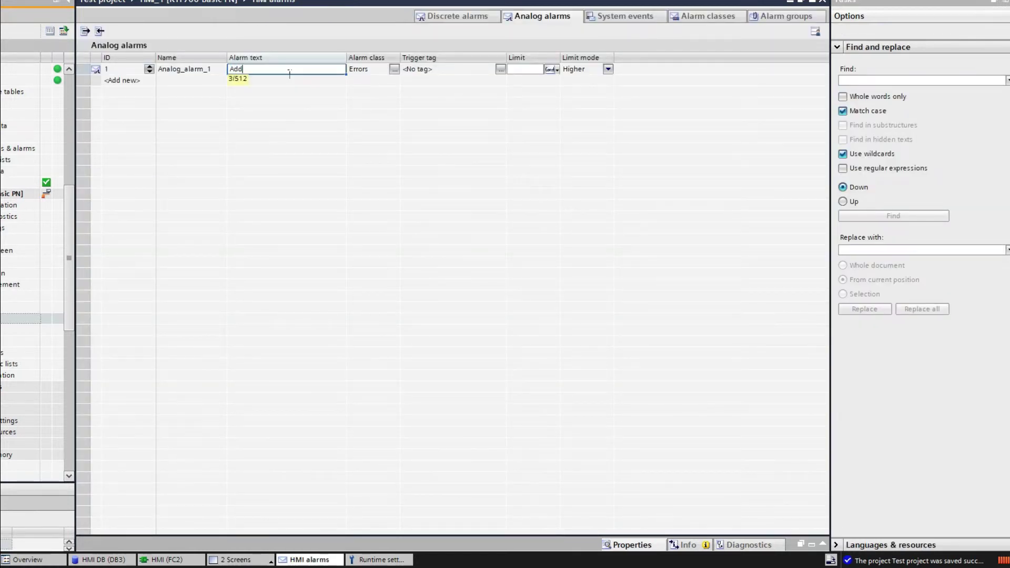
text(ed value more than limit set)
key(Return)
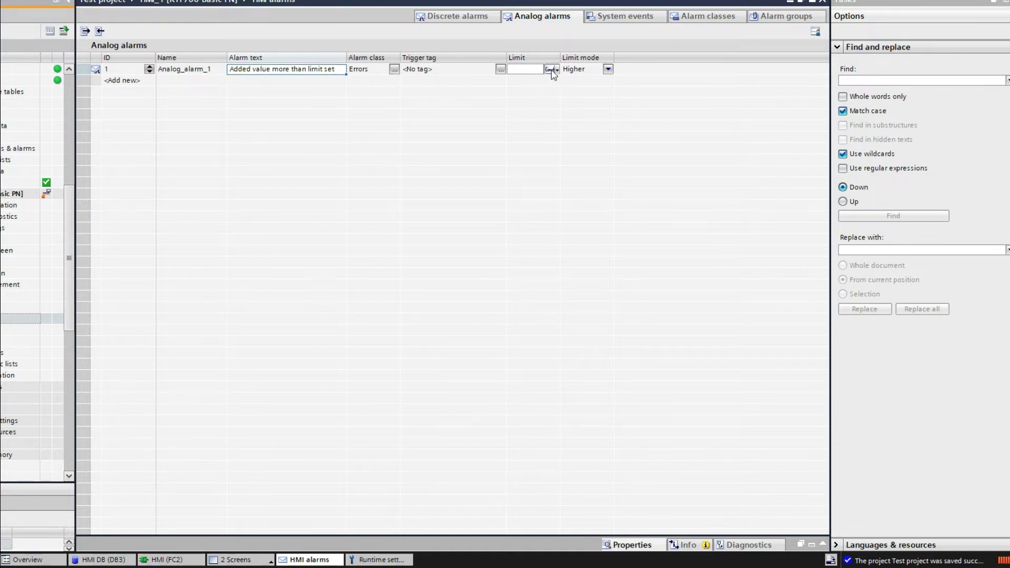
- Set the analog alarm's limit to the constant 300 and save the project
click(531, 73)
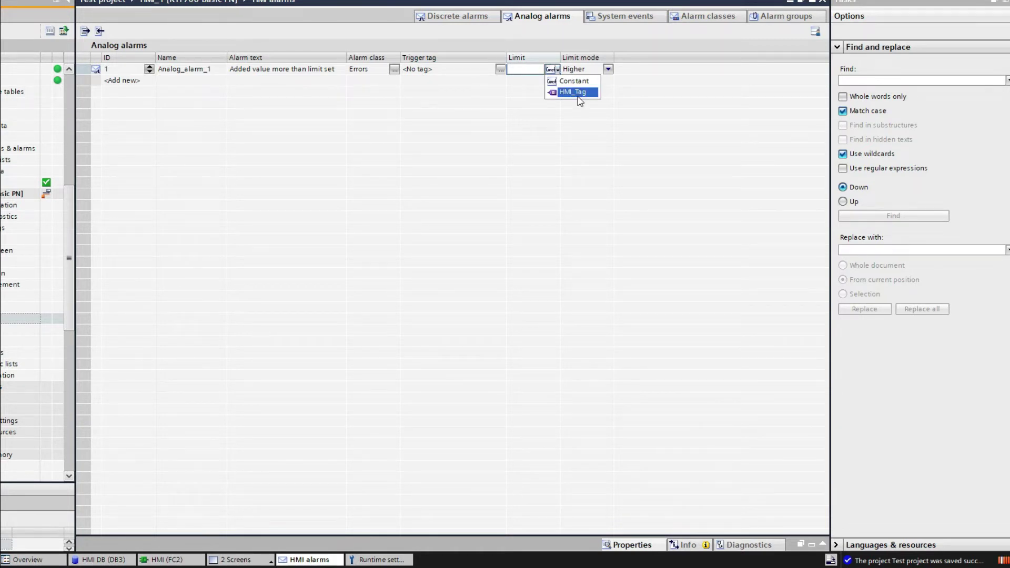
click(539, 72)
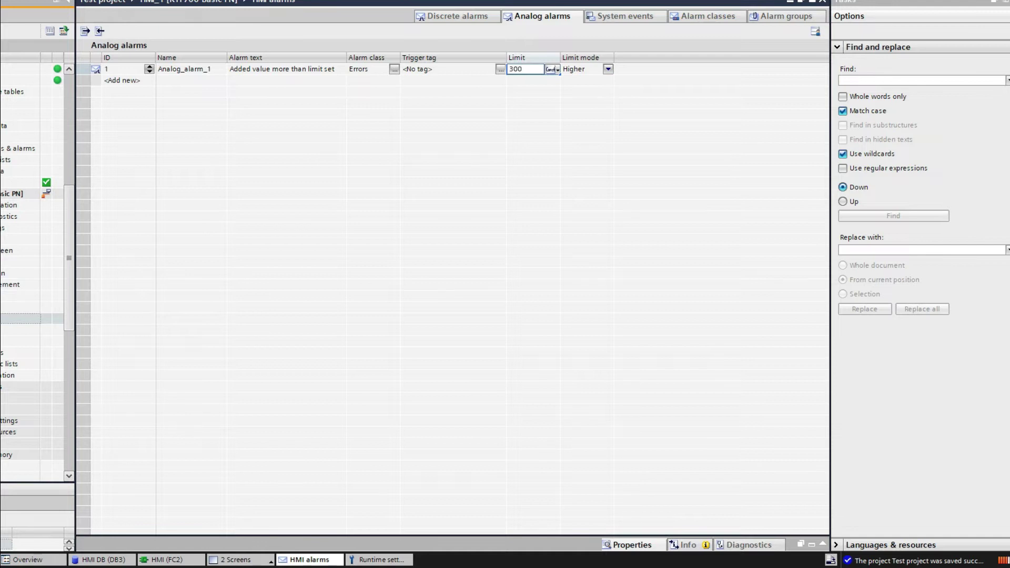
key(Return)
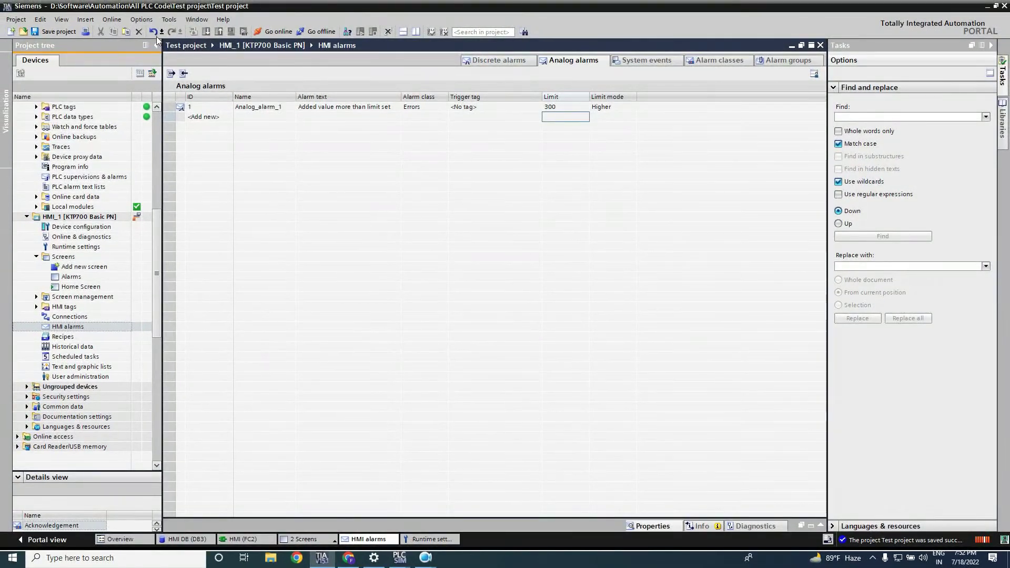
key(ctrl+s)
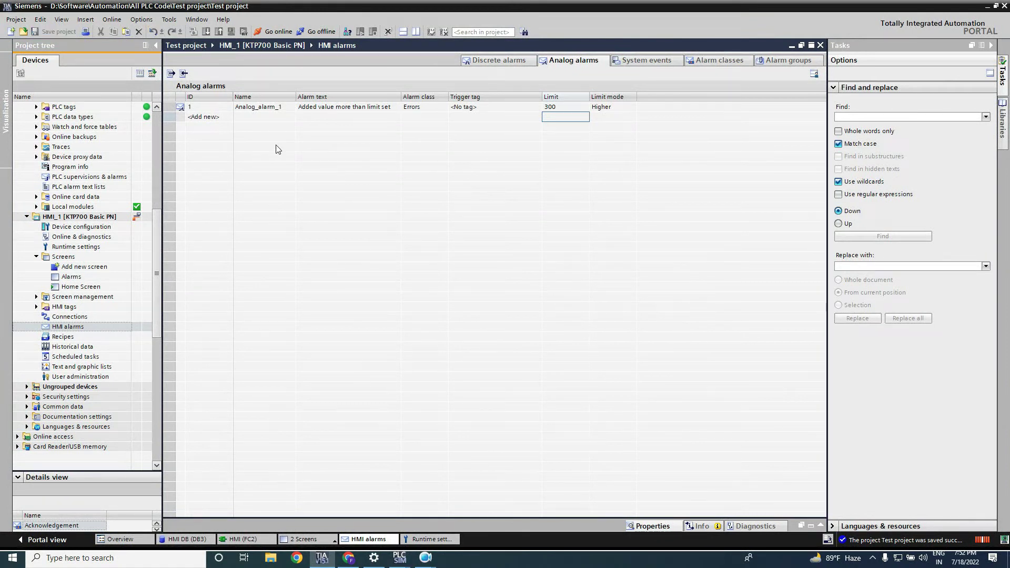
- Start the simulation of HMI_1 [KTP700 Basic PN] and minimize the simulator window
click(79, 216)
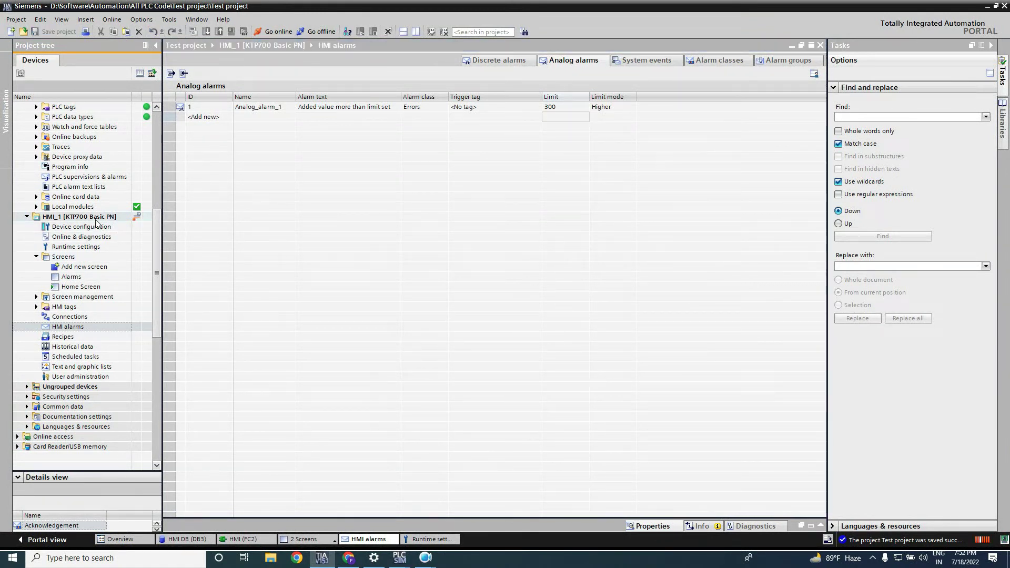
click(231, 31)
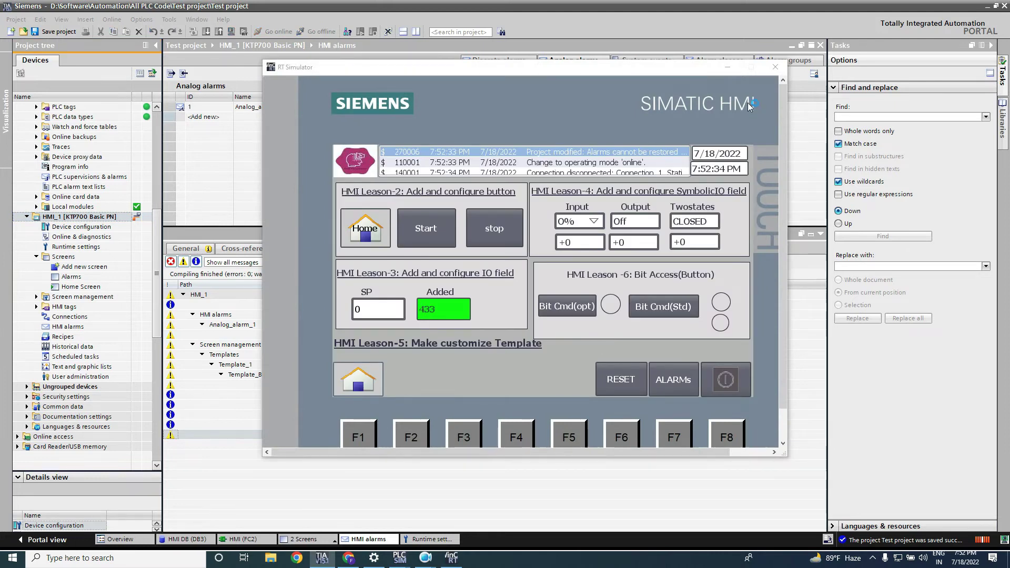
click(726, 68)
- Assign Add_int from HMI DB [DB3] as the analog alarm's trigger tag
click(514, 108)
click(514, 108)
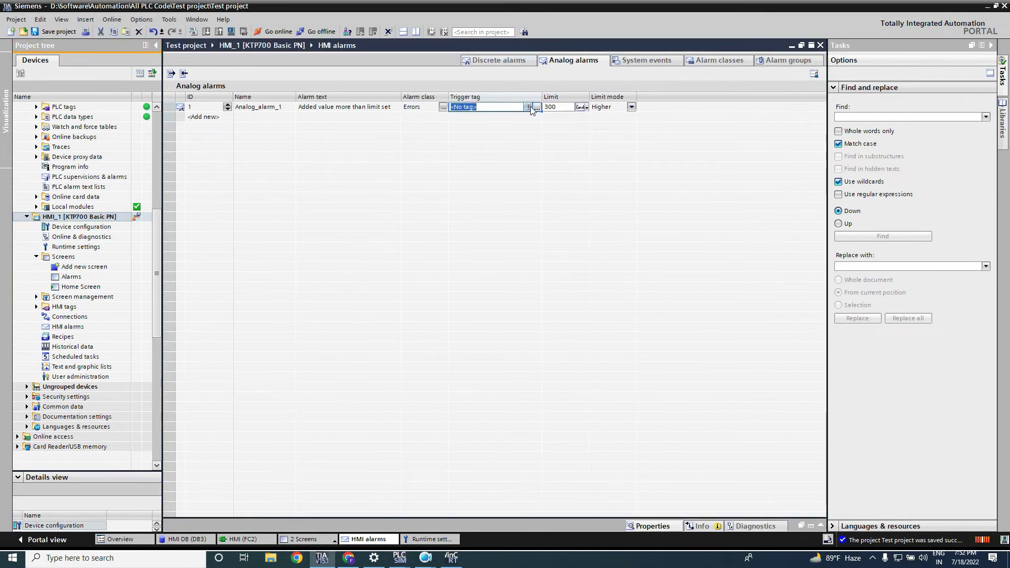
click(537, 107)
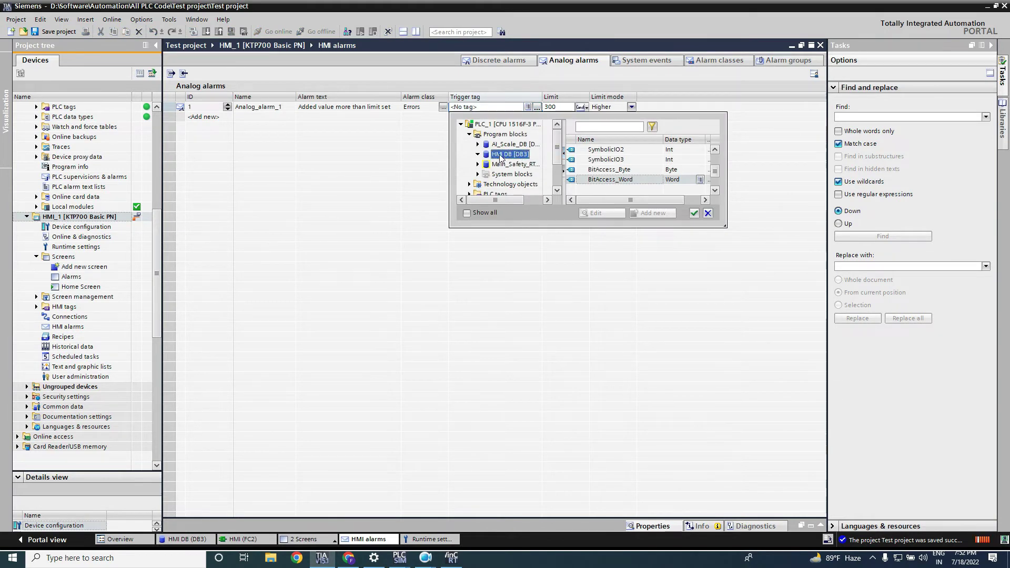
click(715, 150)
click(715, 150)
click(715, 150)
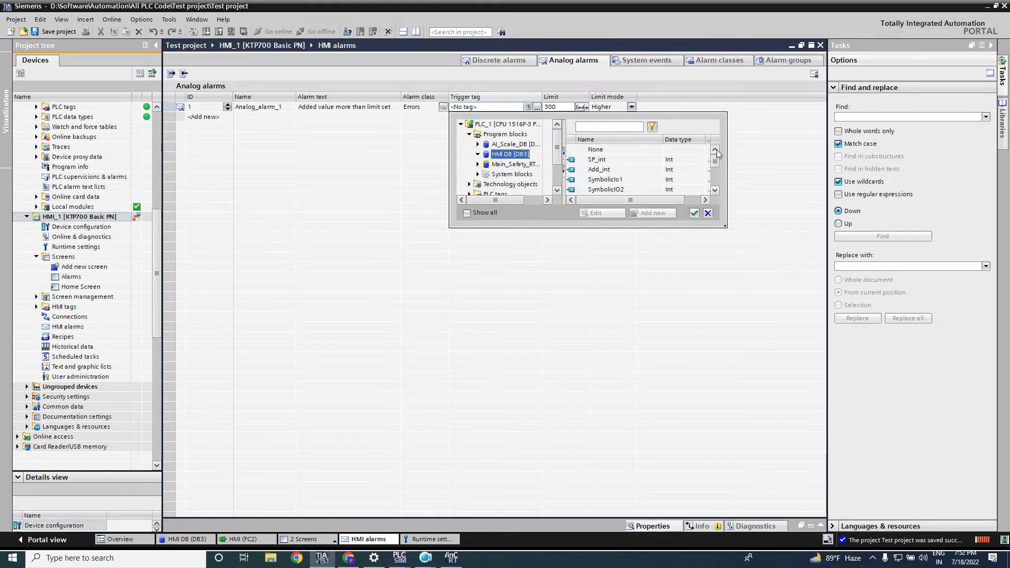
click(716, 150)
click(600, 168)
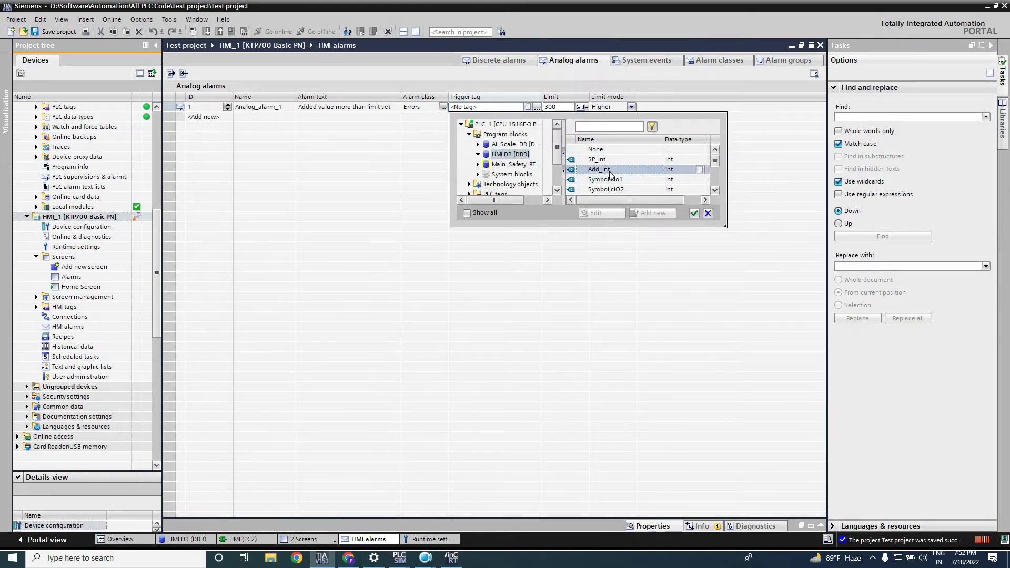
click(694, 213)
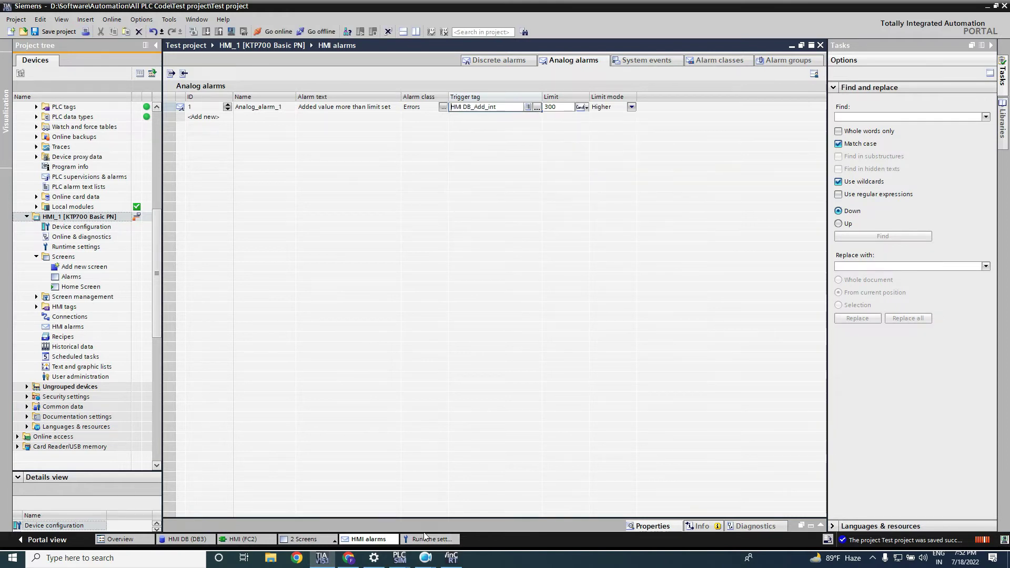
- Open the Home Screen, start the HMI simulation again and move the simulator window clear of the project tree
click(302, 537)
click(310, 526)
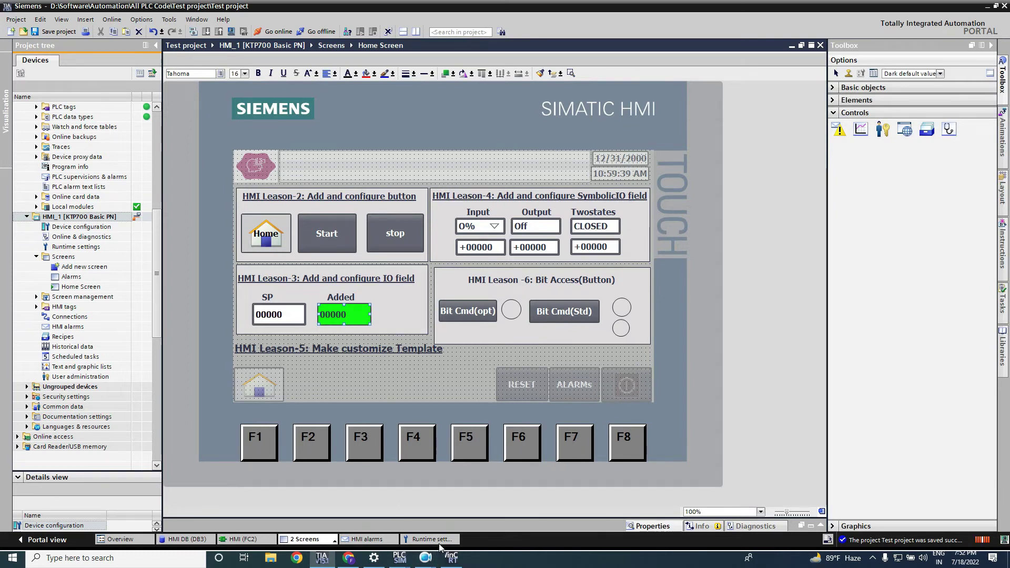
click(374, 380)
click(242, 32)
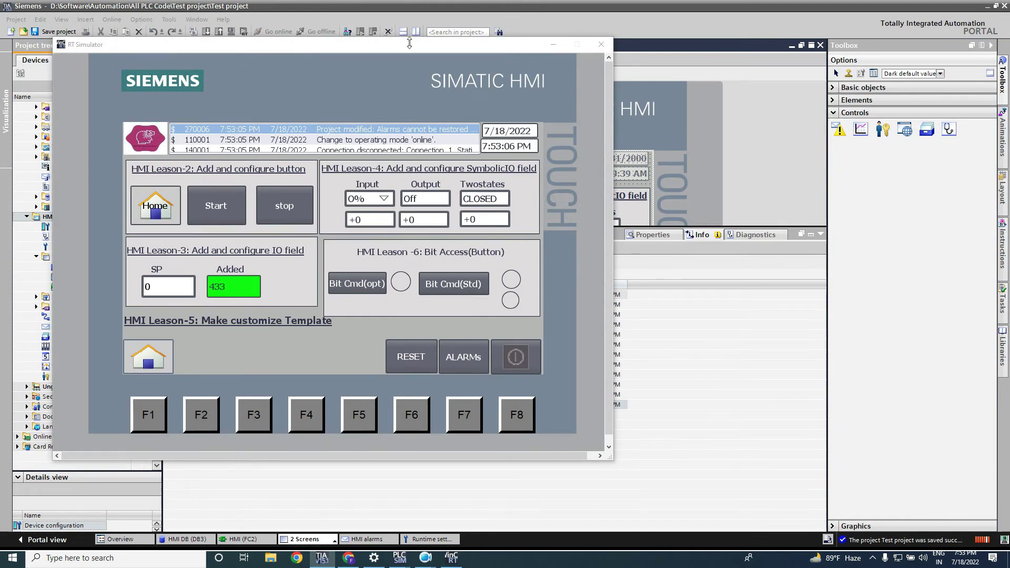
drag(476, 45, 745, 47)
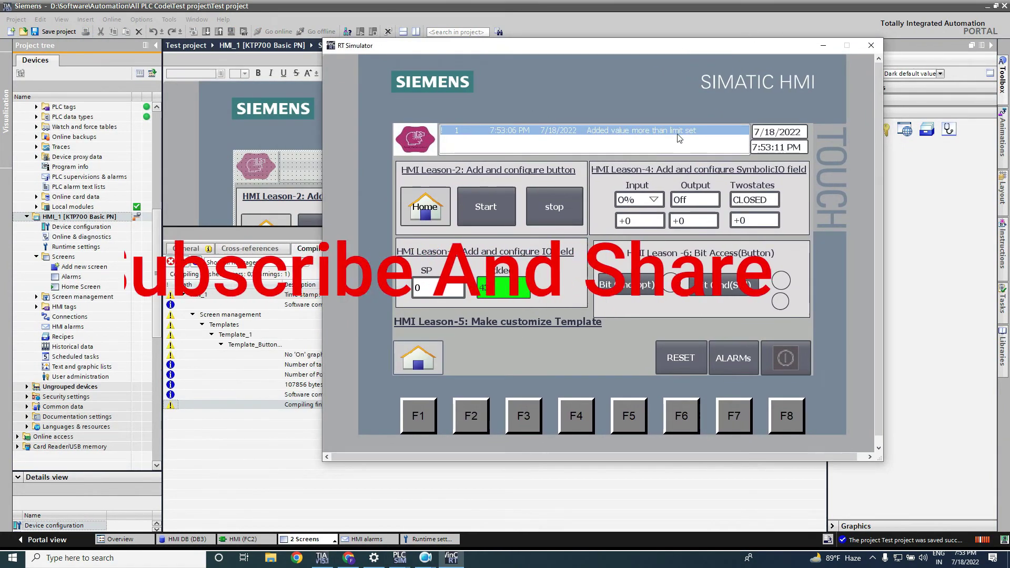
- Set the SP input field to 0 in the simulated Home Screen
click(431, 287)
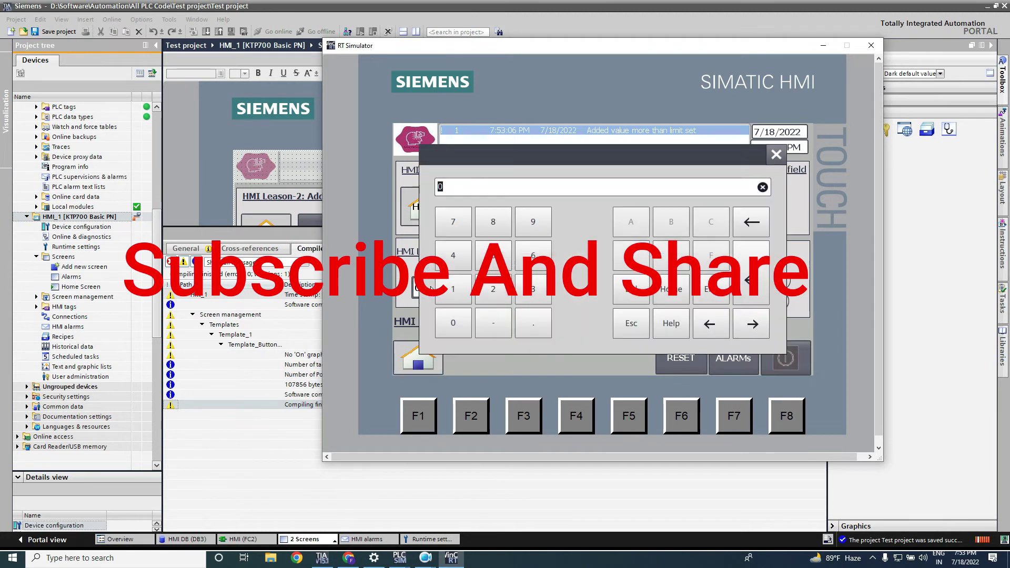
click(452, 330)
click(751, 289)
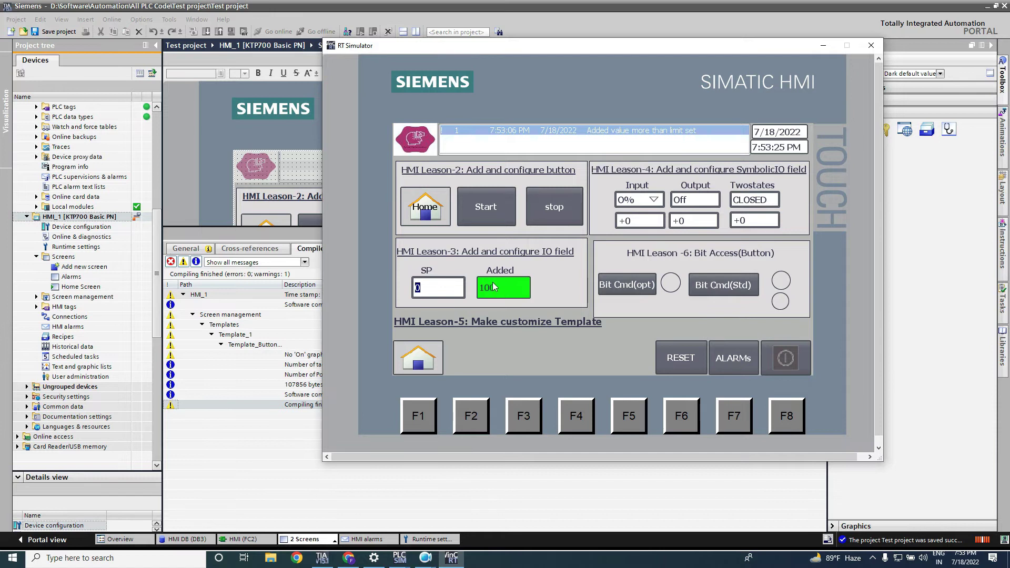
- Acknowledge the "Added value more than limit set" alarm on the simulated Alarms screen and return to the Home Screen
click(729, 363)
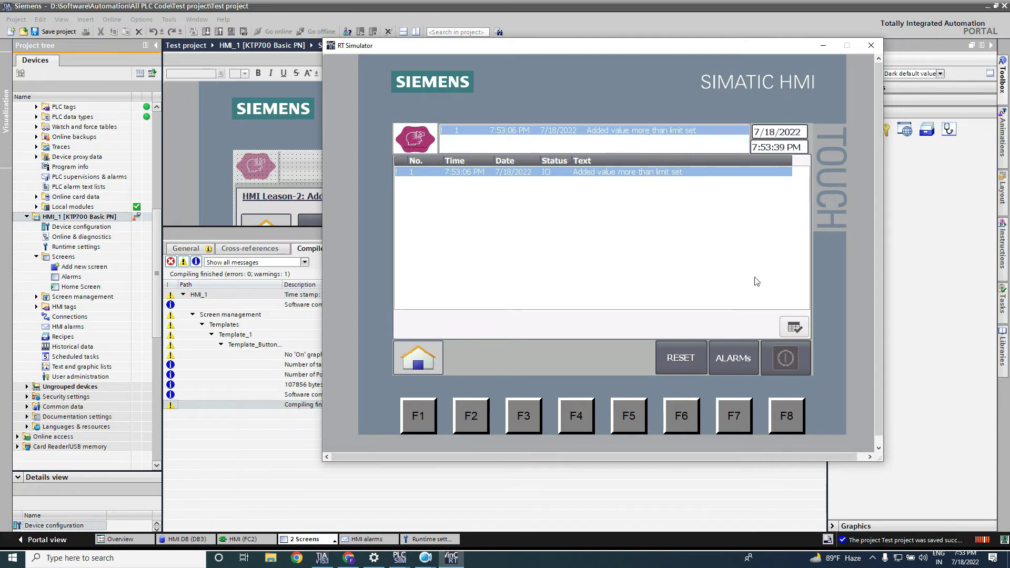
click(795, 325)
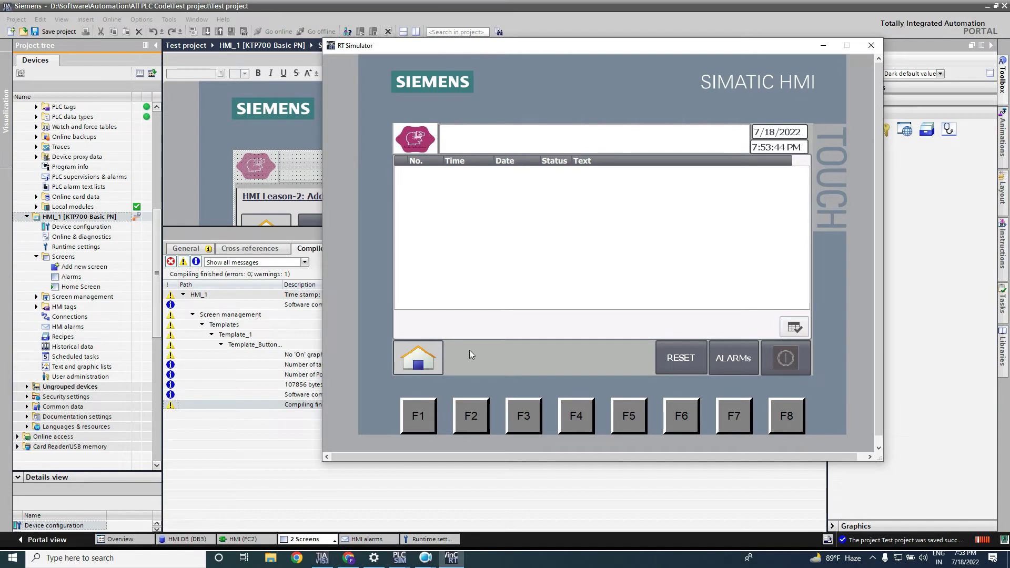
click(422, 354)
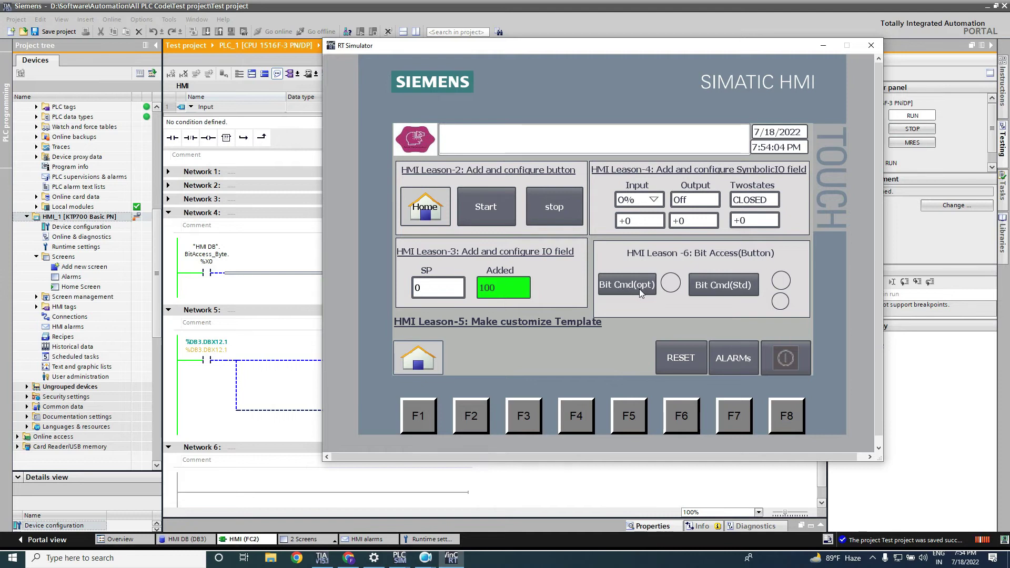
- Check the BitAccess_Byte contact and BitAccess_Word coil in Network 4 of HMI [FC2], and return to the RT Simulator
click(212, 311)
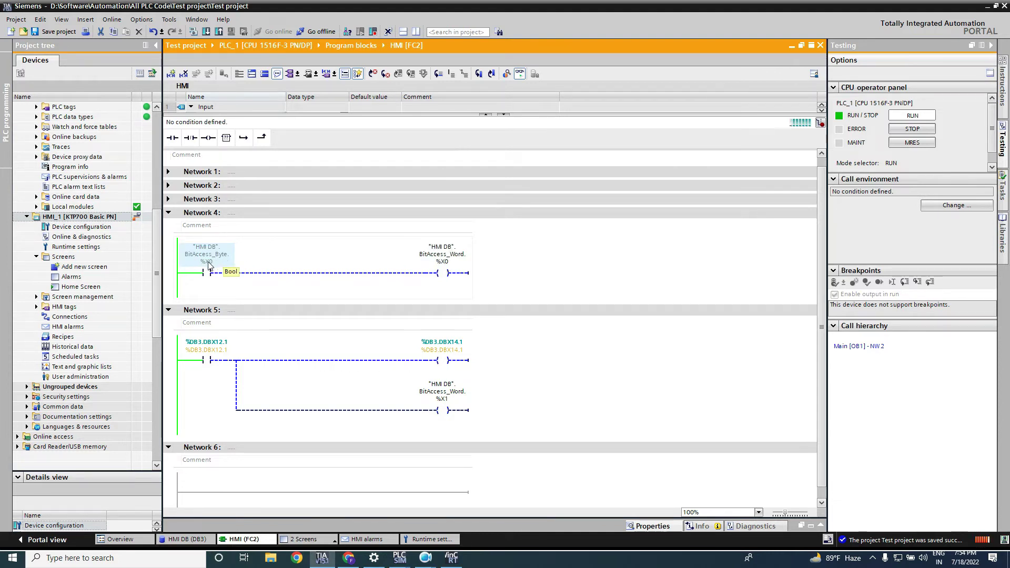
click(451, 558)
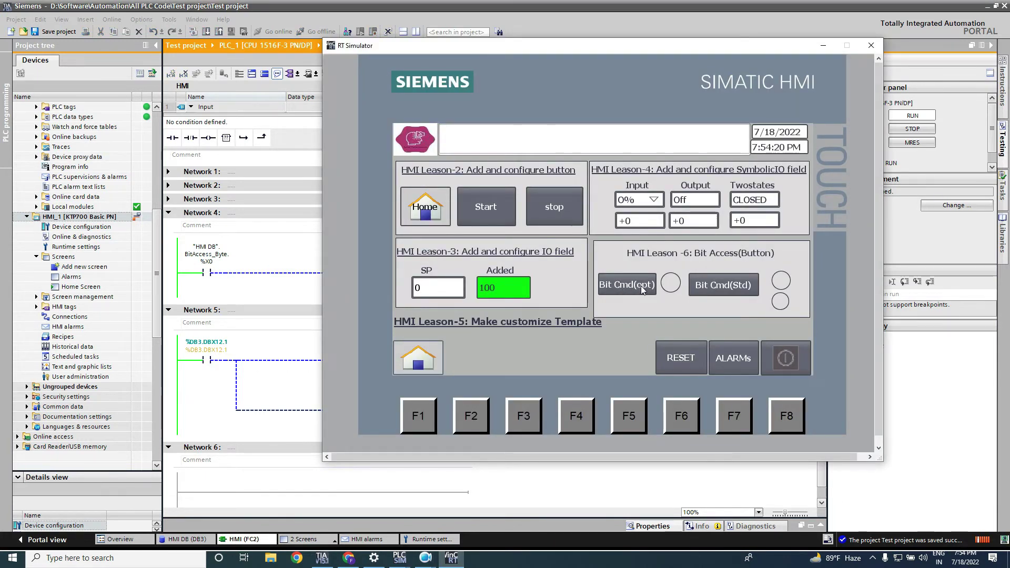
click(288, 281)
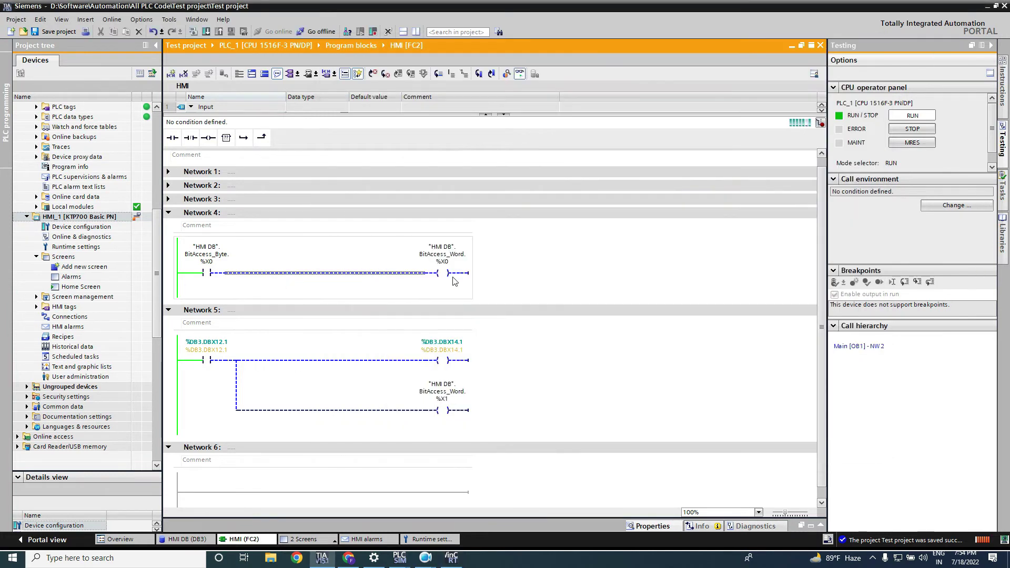
click(450, 254)
click(451, 557)
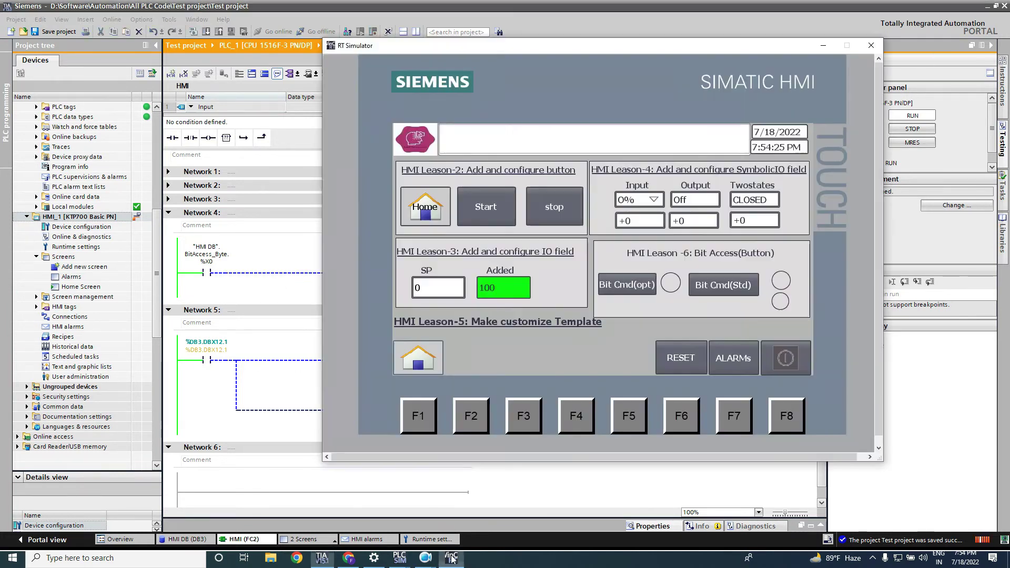
- Test both alarms in the simulator by operating Bit Cmd(opt) and setting the SP input field to 2222
click(623, 287)
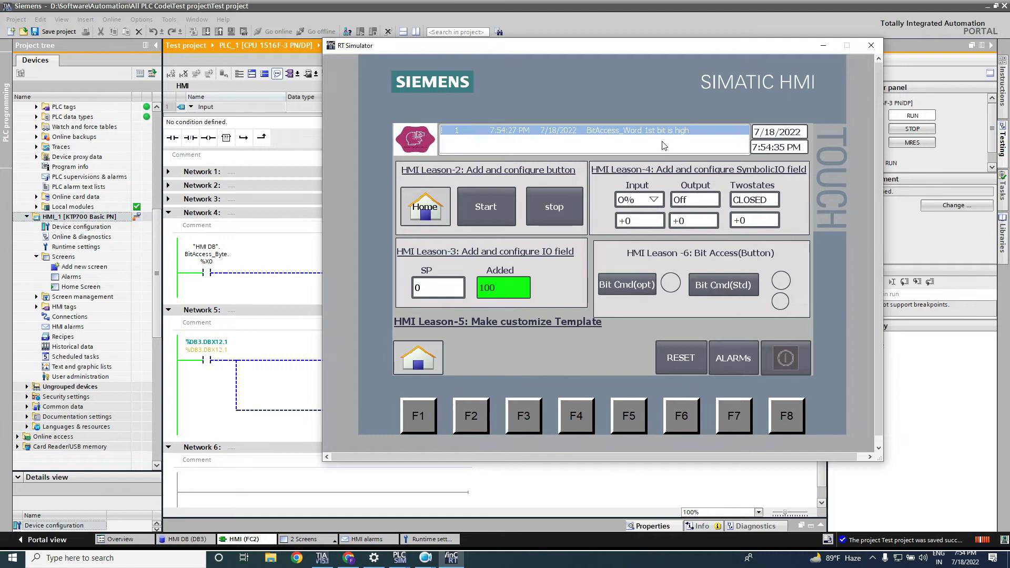
click(439, 288)
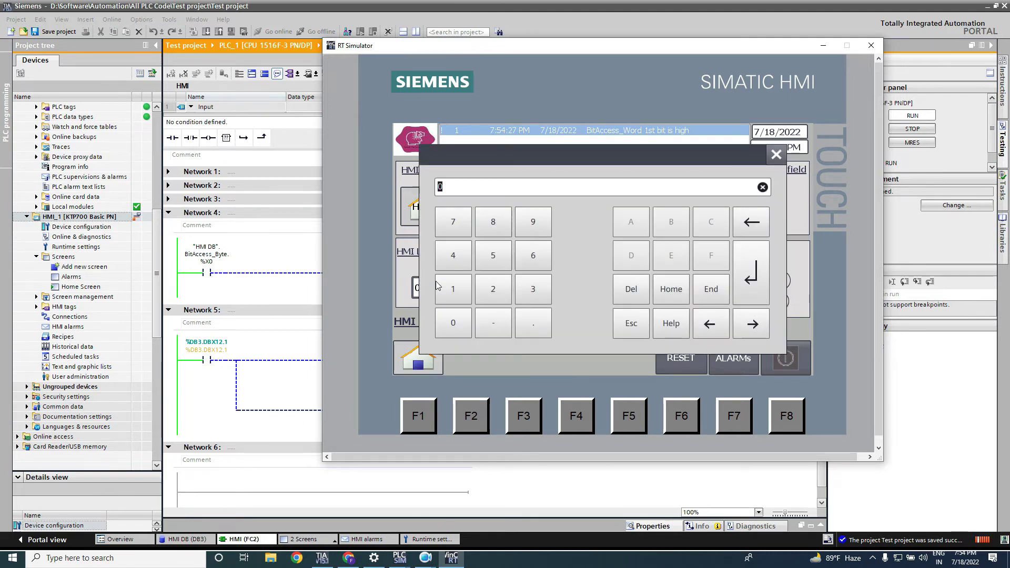
click(499, 293)
click(502, 294)
click(504, 295)
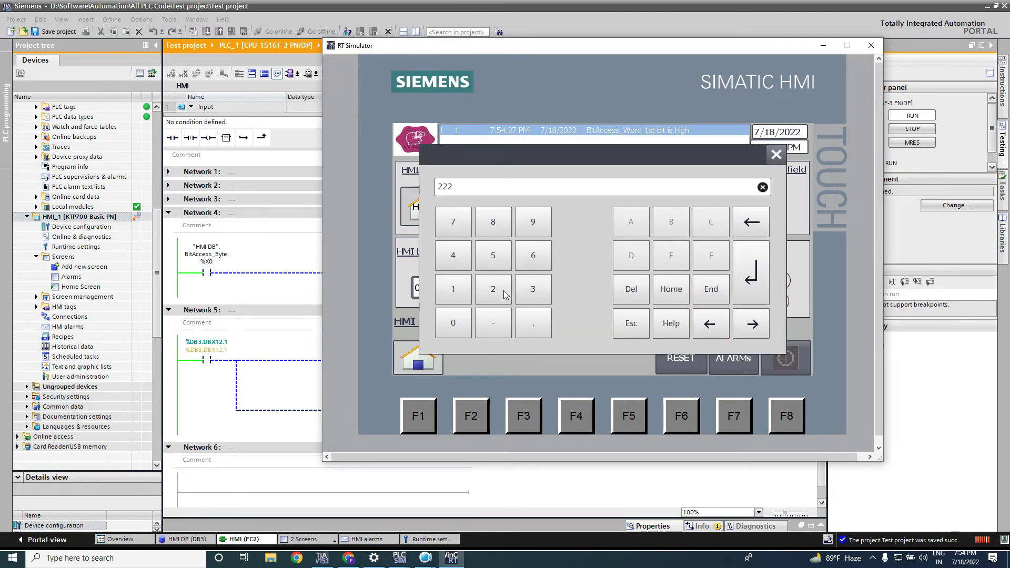
click(749, 274)
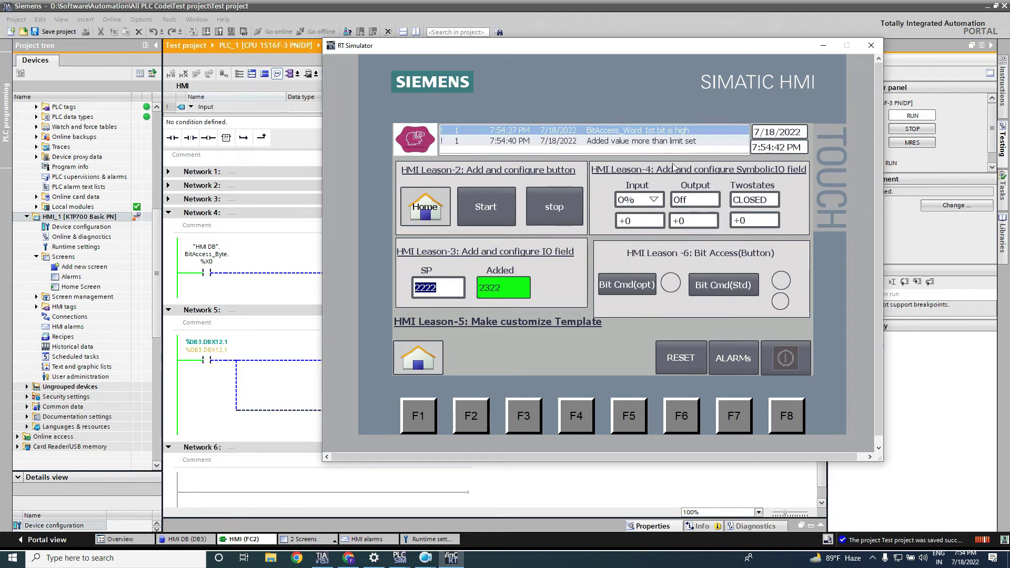
- Inspect the BitAccess_Word and added value alarm entries on the simulated Alarms screen
click(749, 358)
click(650, 184)
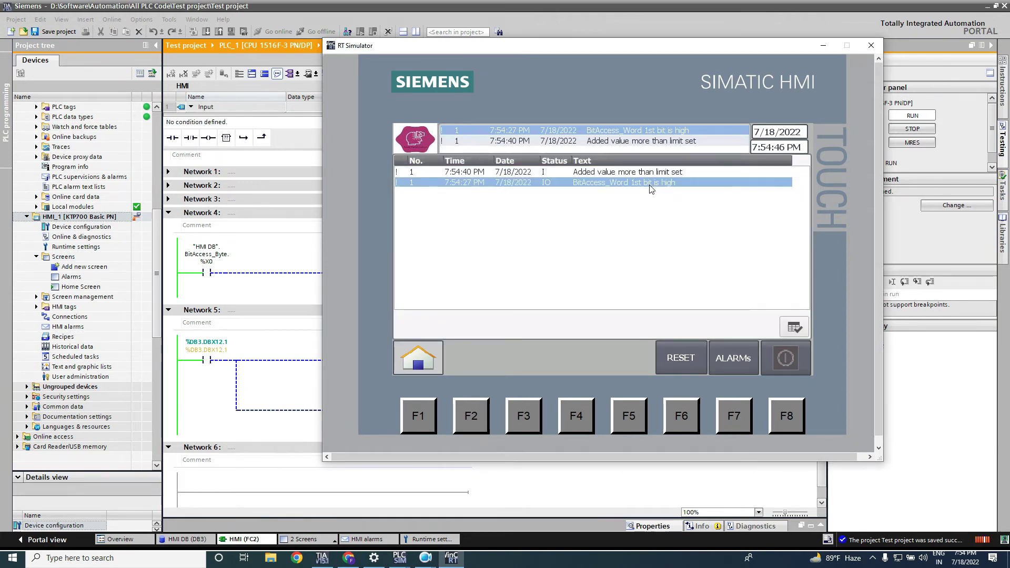
click(655, 174)
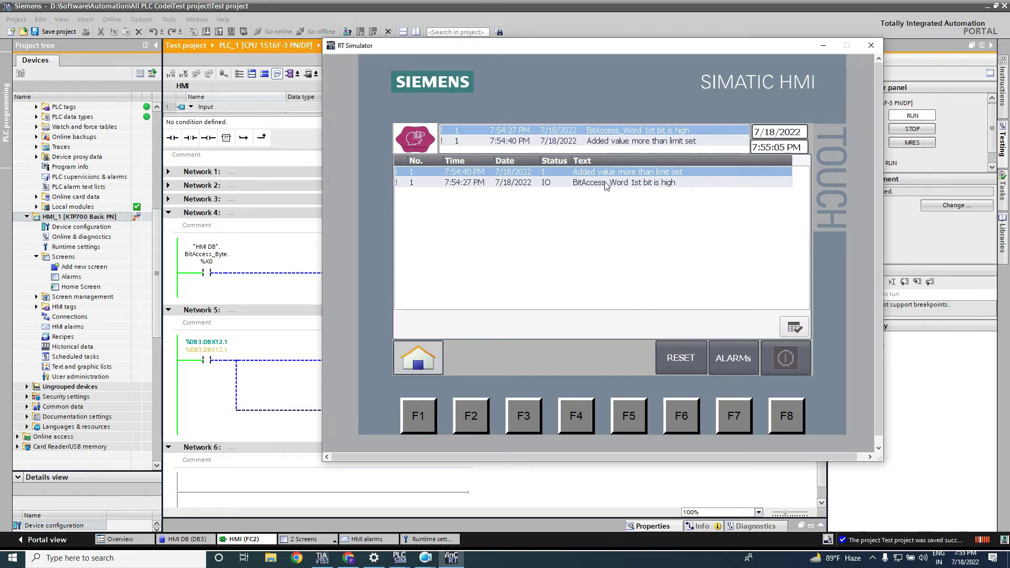
click(287, 255)
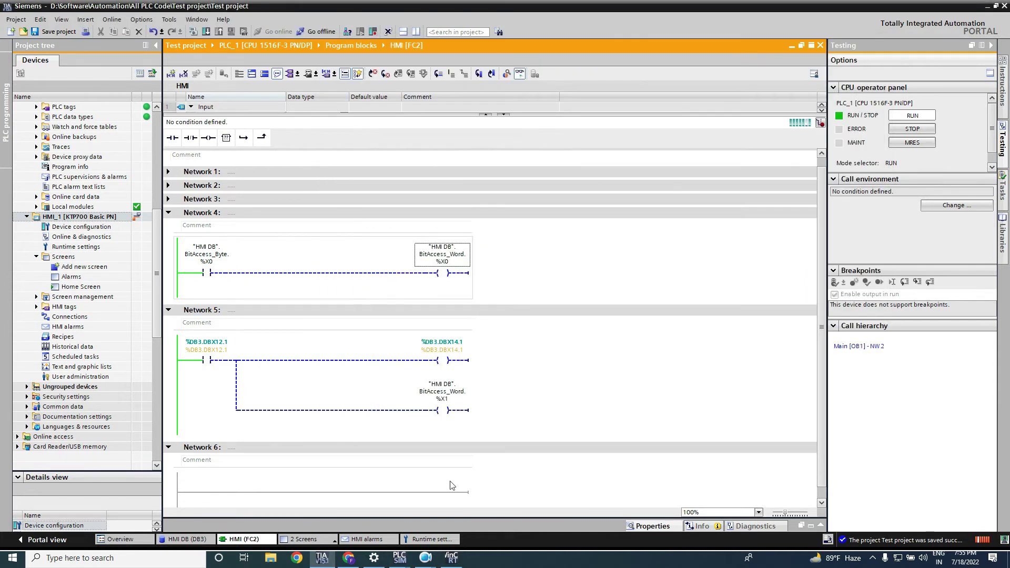
click(451, 557)
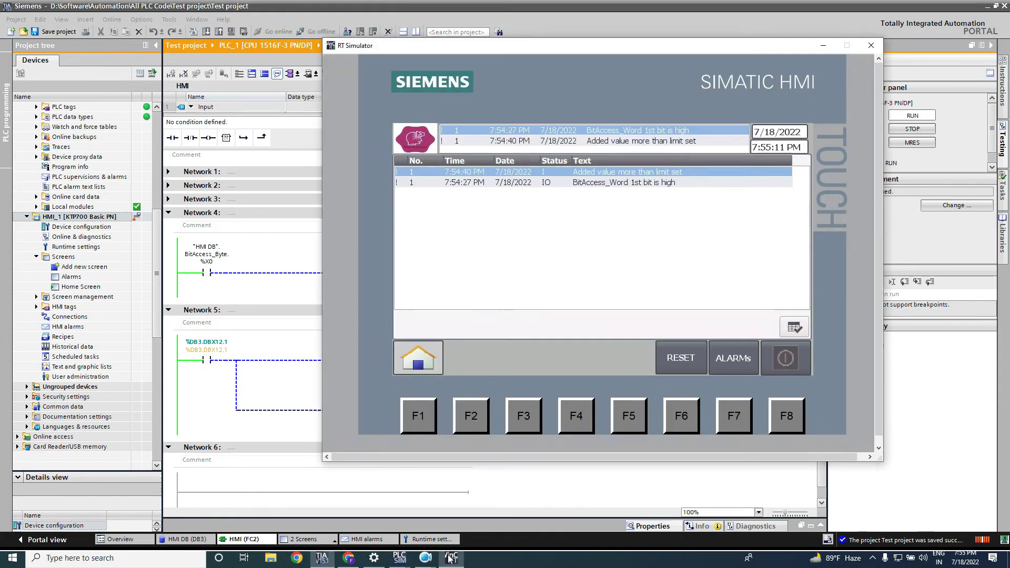
click(620, 183)
click(641, 172)
click(627, 183)
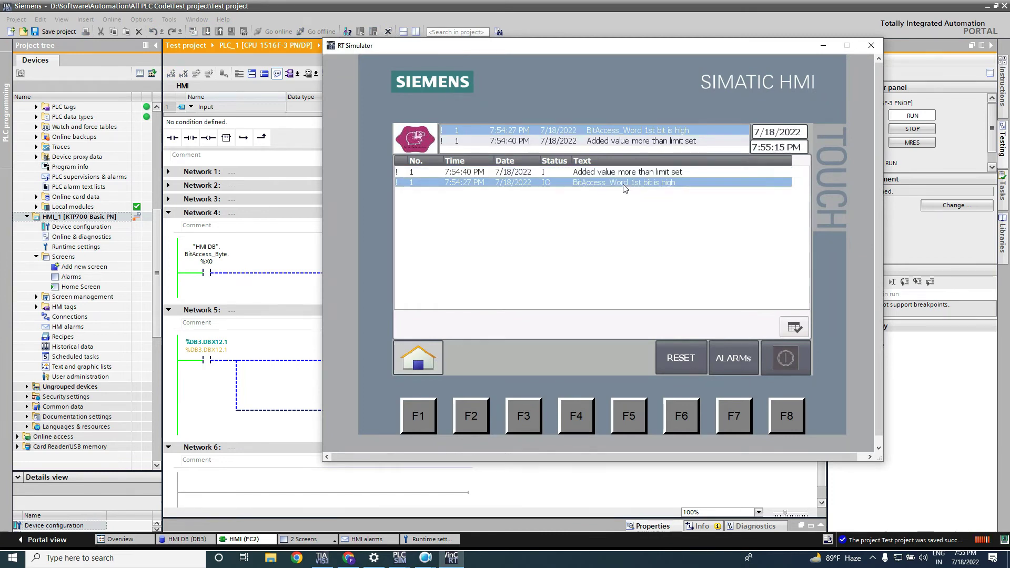
click(625, 175)
- Enable Alarm class colors in the Alarms section of HMI_1's runtime settings
click(316, 305)
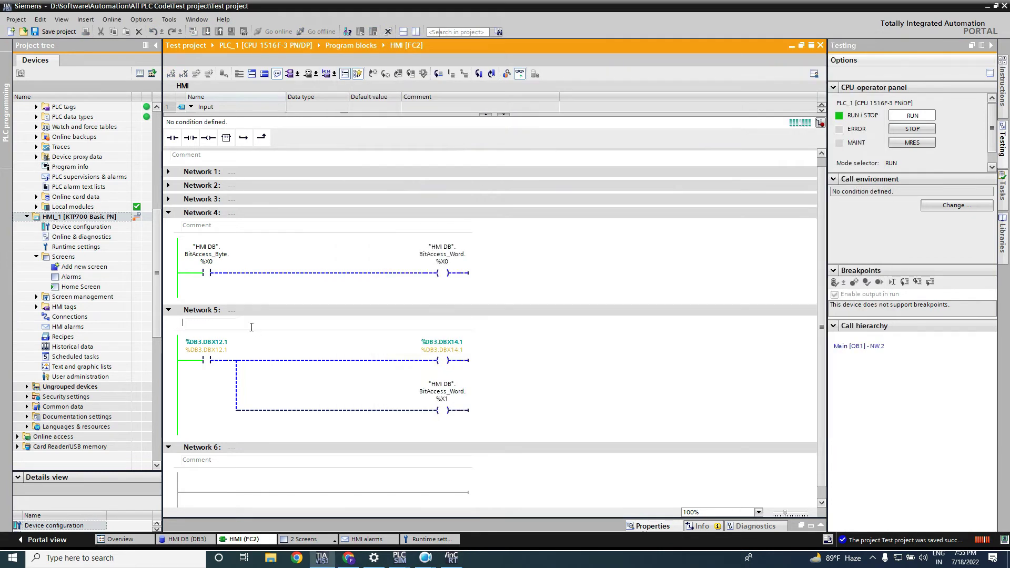
double_click(76, 246)
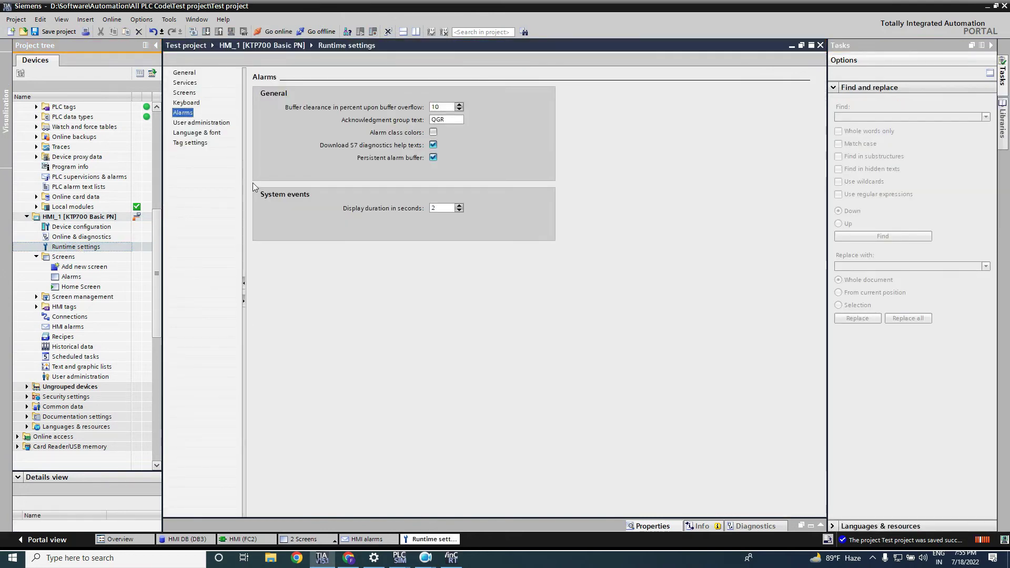
click(184, 73)
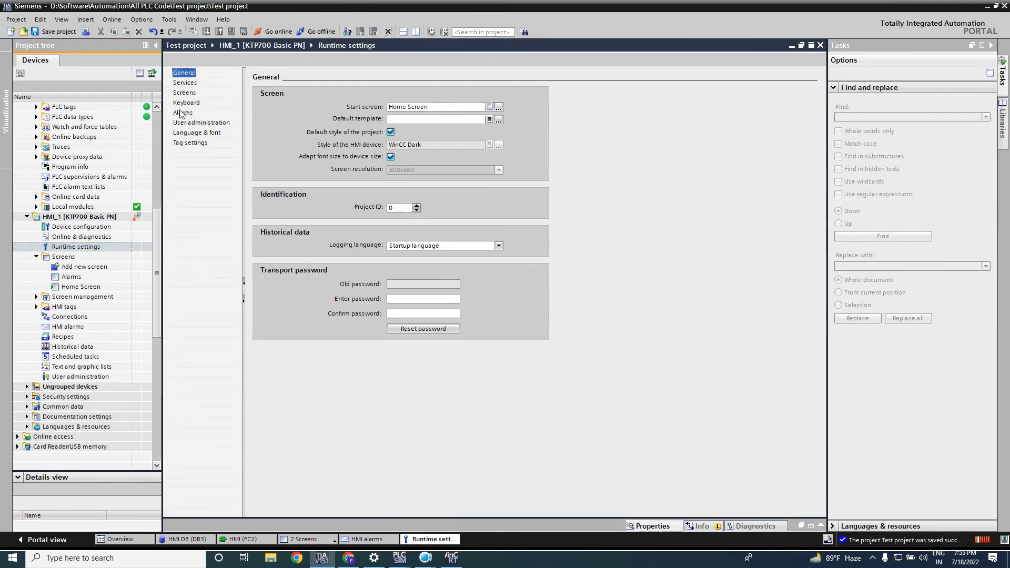
click(183, 113)
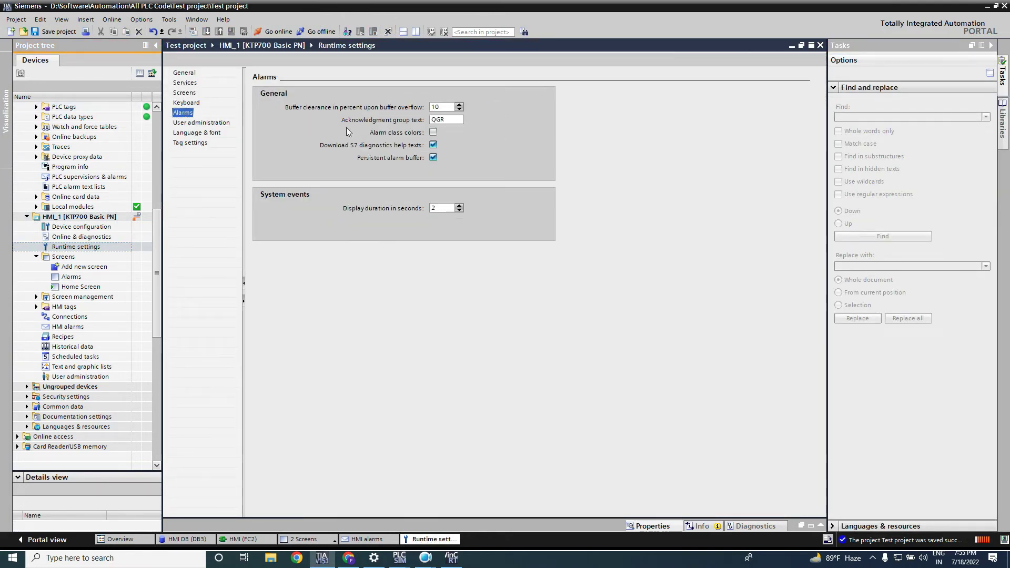
click(434, 132)
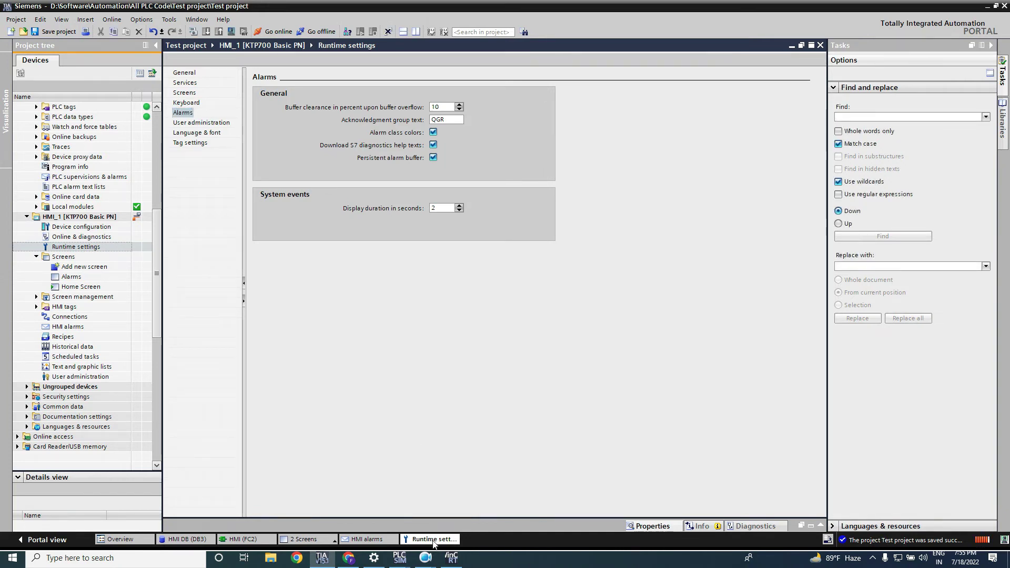
- Compile HMI_1 and restart its runtime simulation with the changed alarm settings
click(451, 558)
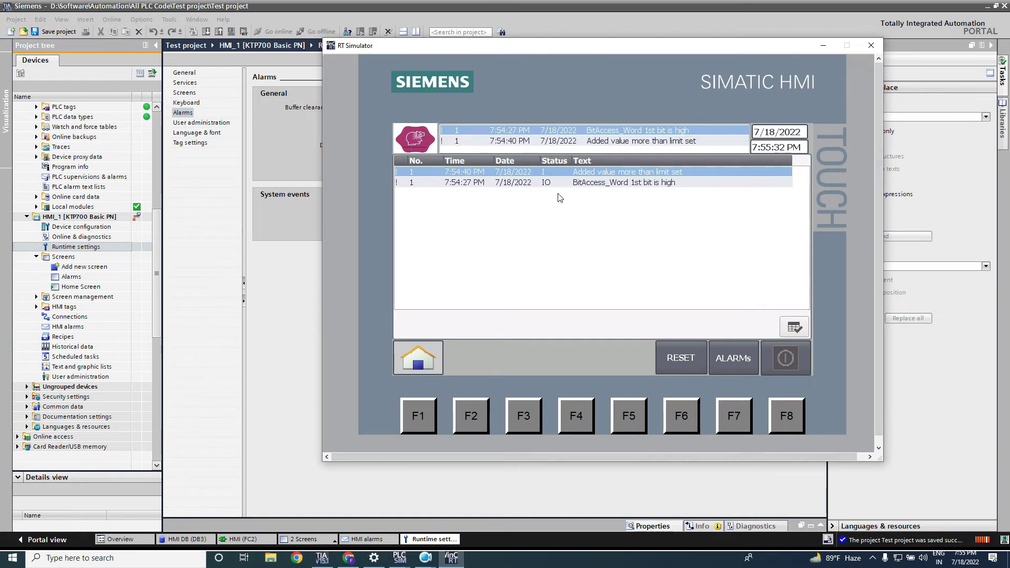
click(298, 320)
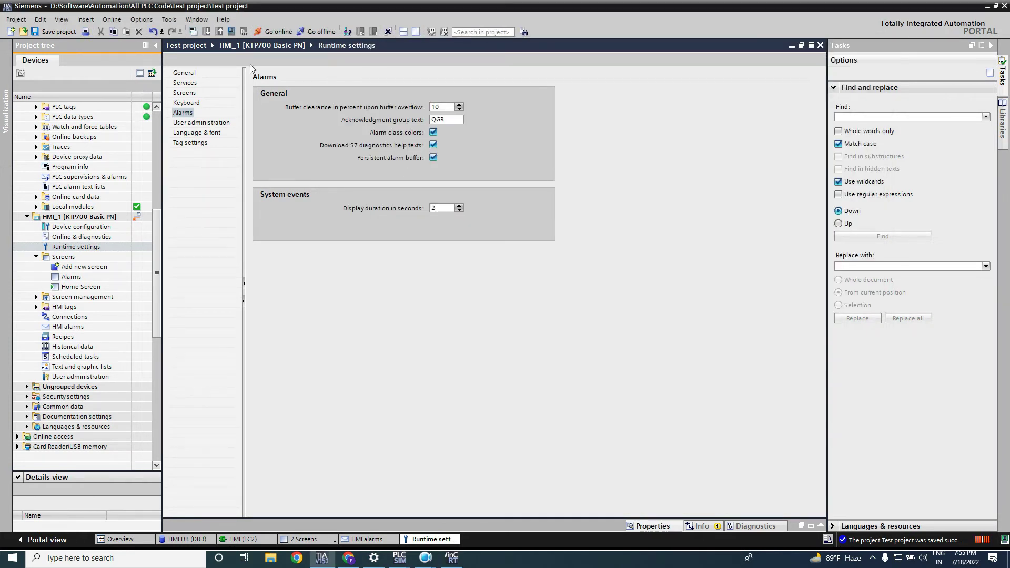
click(234, 31)
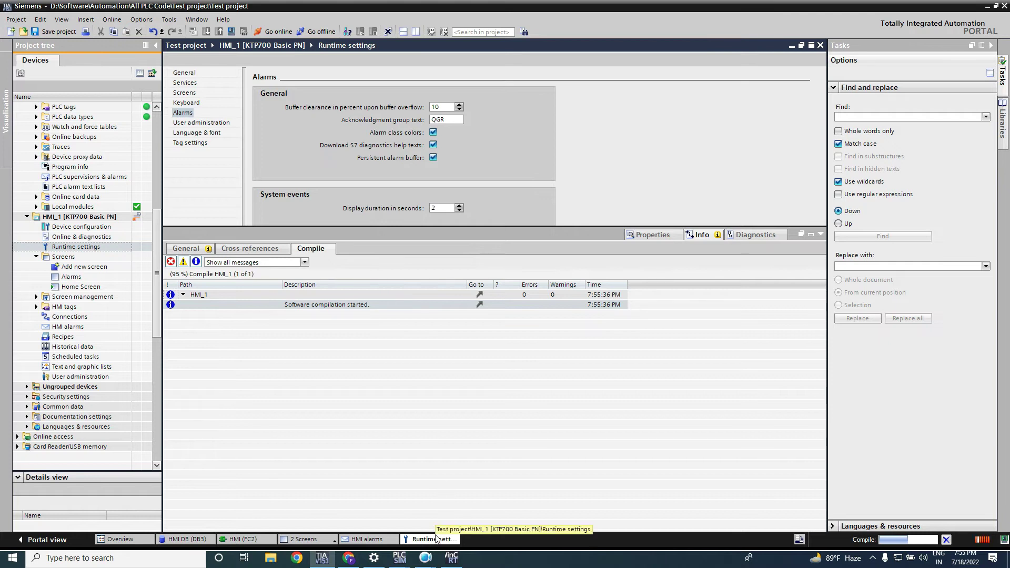
mouse_move(451, 560)
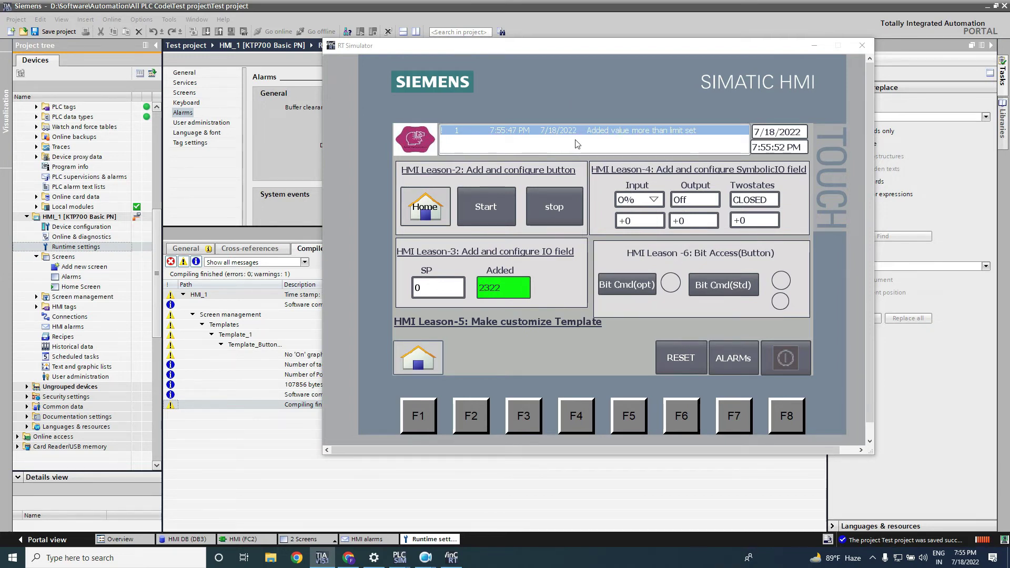
- Check the added value alarm's colour on the simulated Alarms screen and return to the Home Screen
click(616, 150)
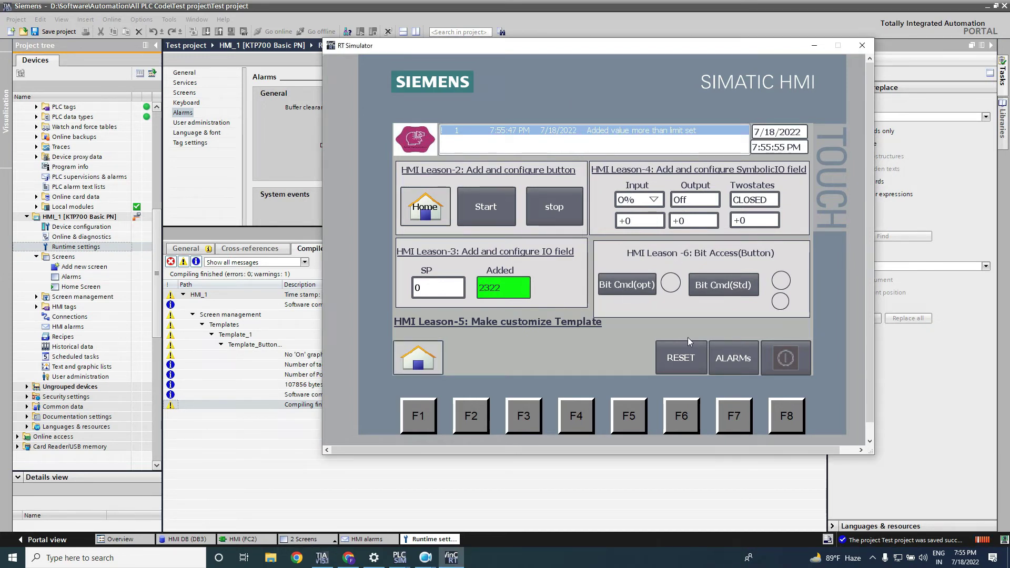
click(734, 357)
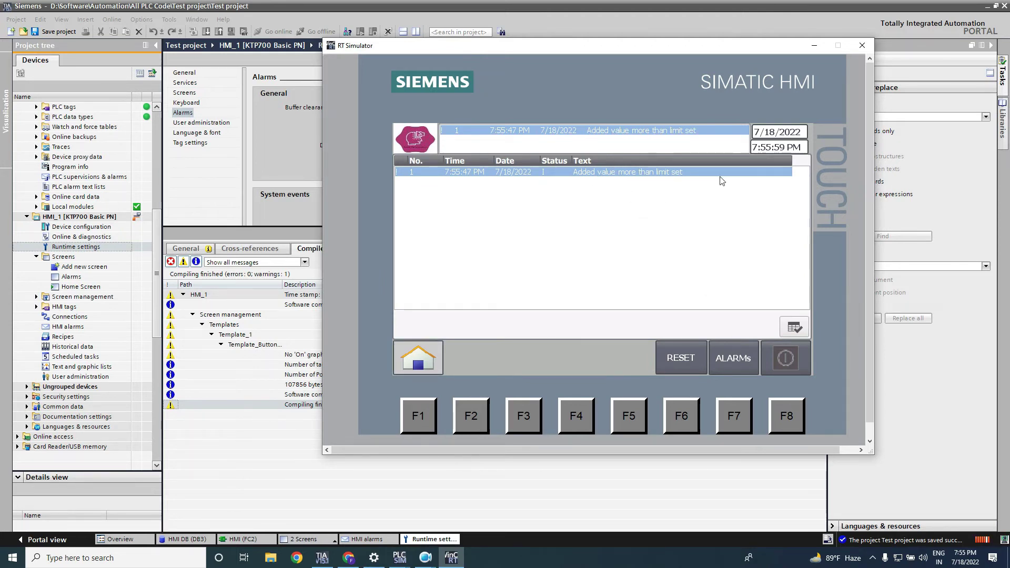
click(424, 359)
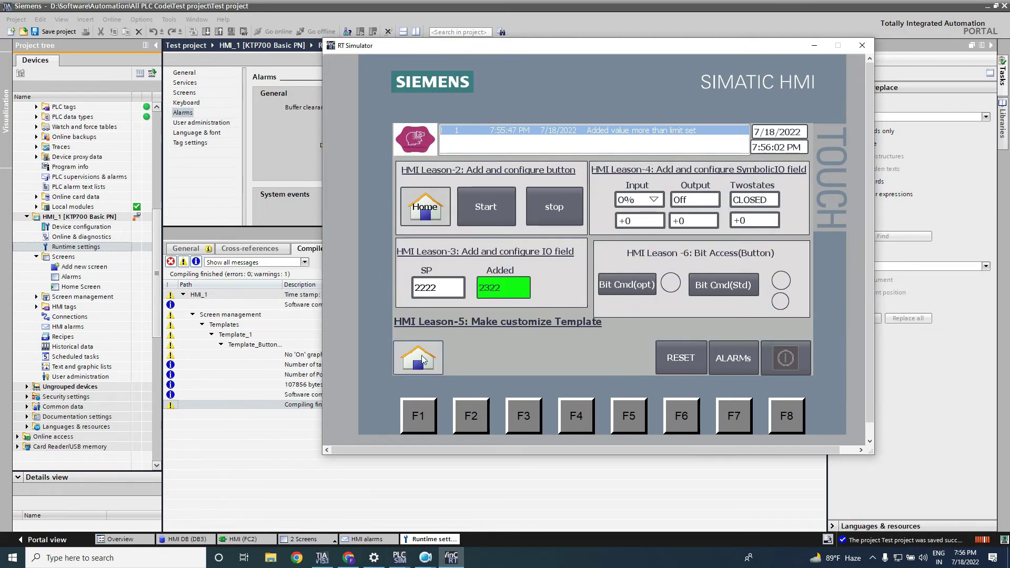
- Trigger the BitAccess_Word alarm with Bit Cmd(opt) and compare the colours of both entries on the Alarms screen
click(620, 285)
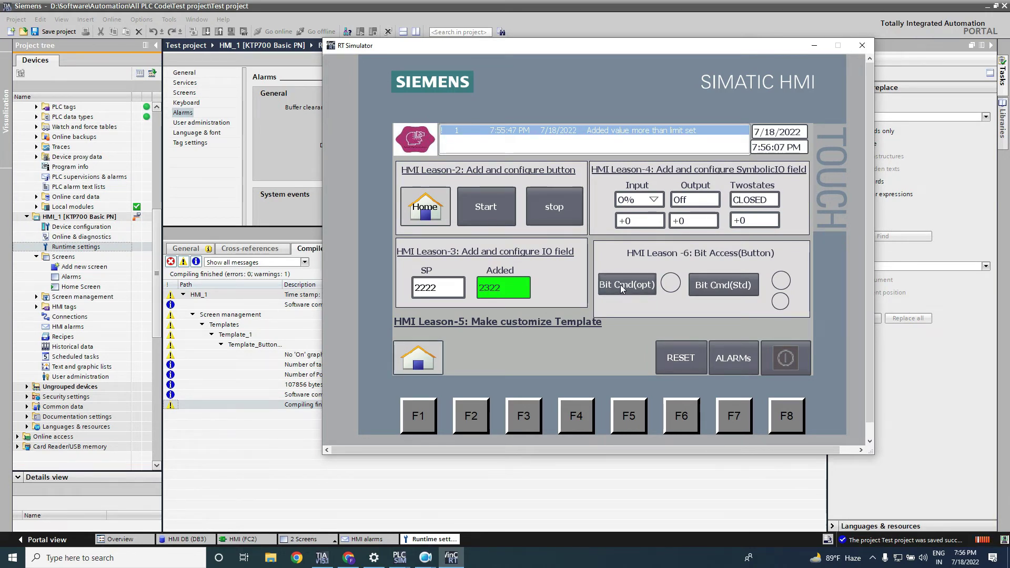
click(620, 285)
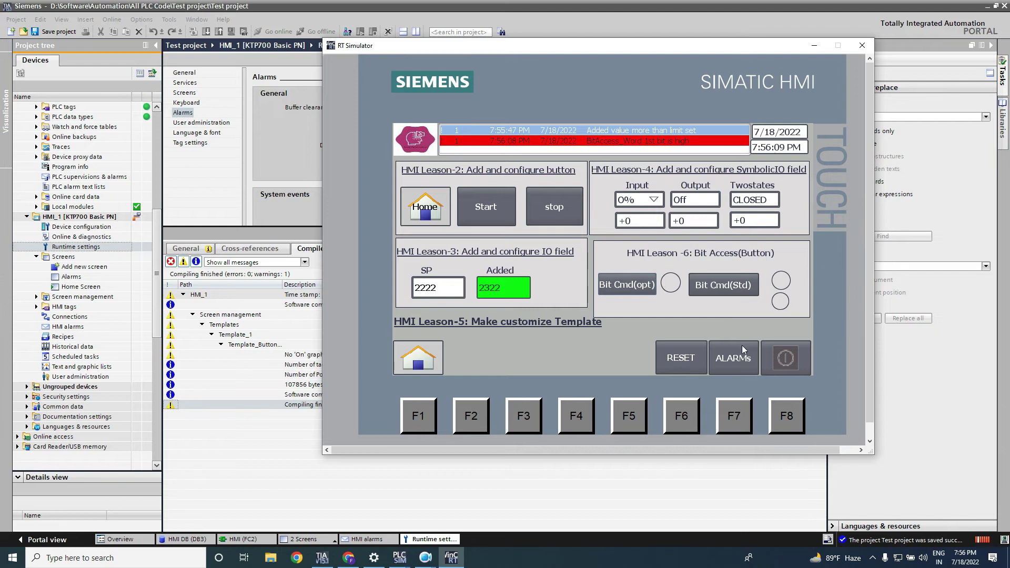
click(739, 357)
click(665, 182)
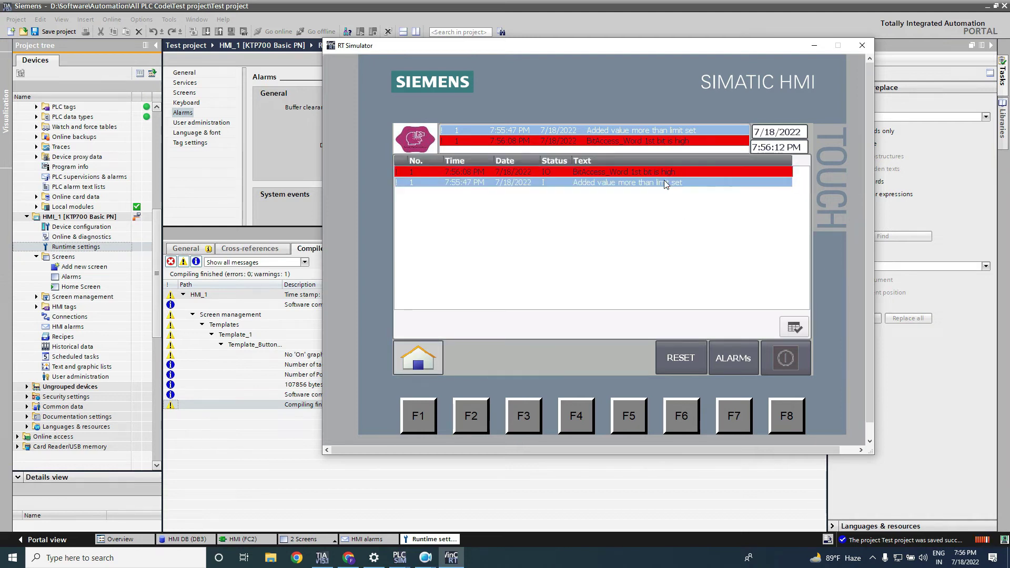
click(665, 174)
click(661, 181)
- Review the background colours of the HMI alarm classes alongside the Alarms section of the runtime settings
click(289, 207)
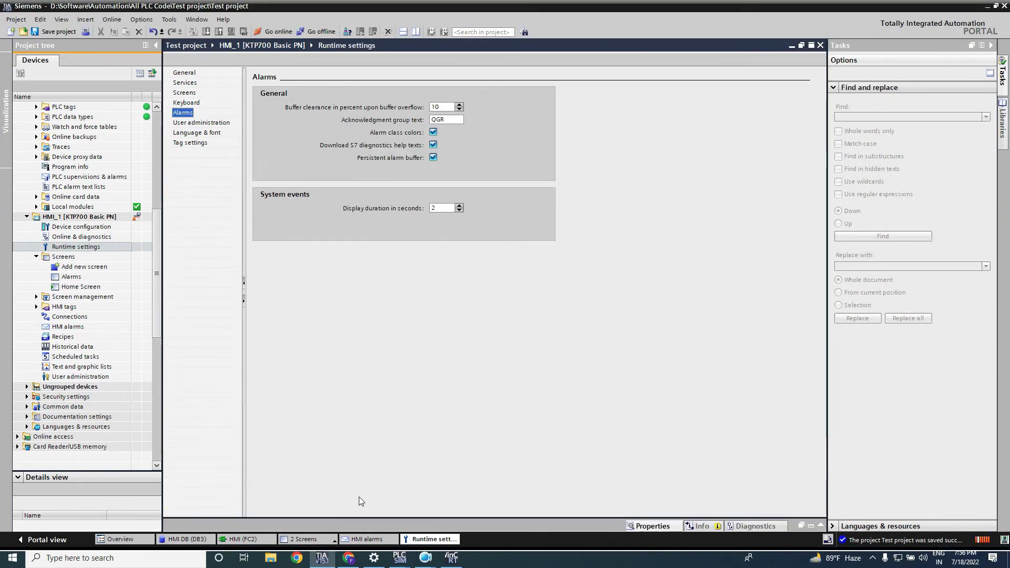
click(381, 541)
click(712, 61)
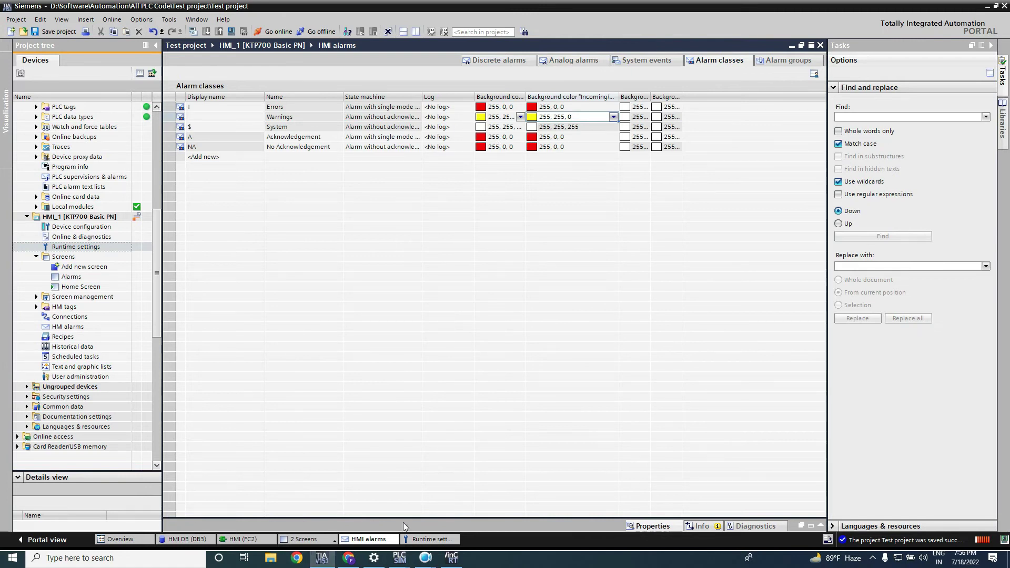
click(423, 540)
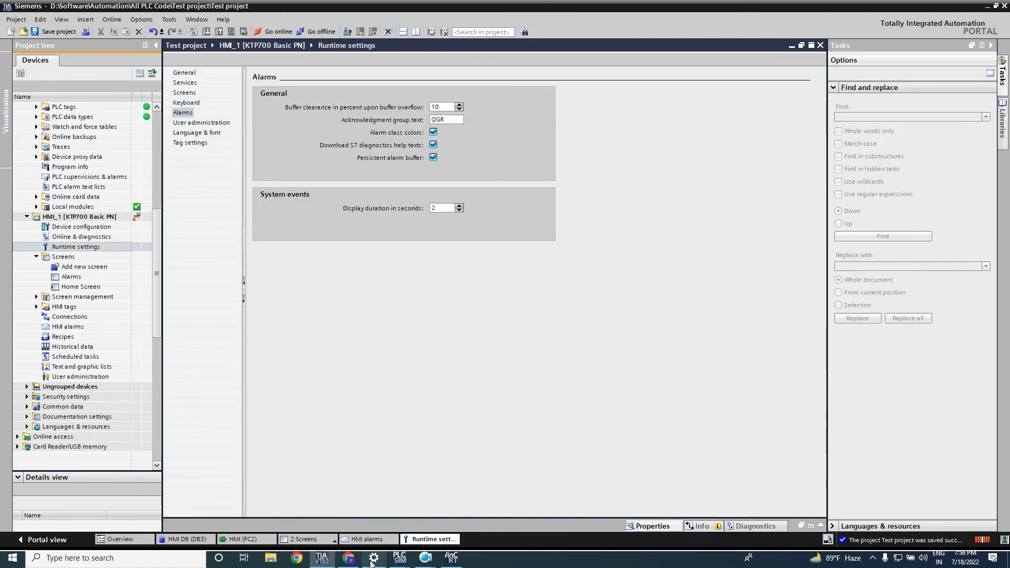
click(368, 539)
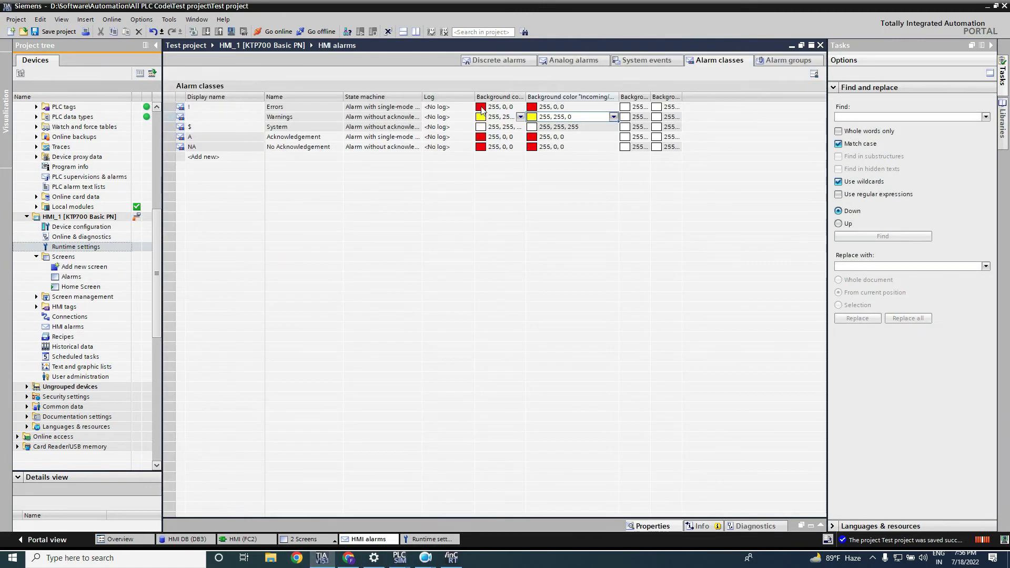
- Add a second discrete alarm and set its alarm text to "BitAccess_Word 2nd bit is high" by adapting the first alarm's text
click(503, 61)
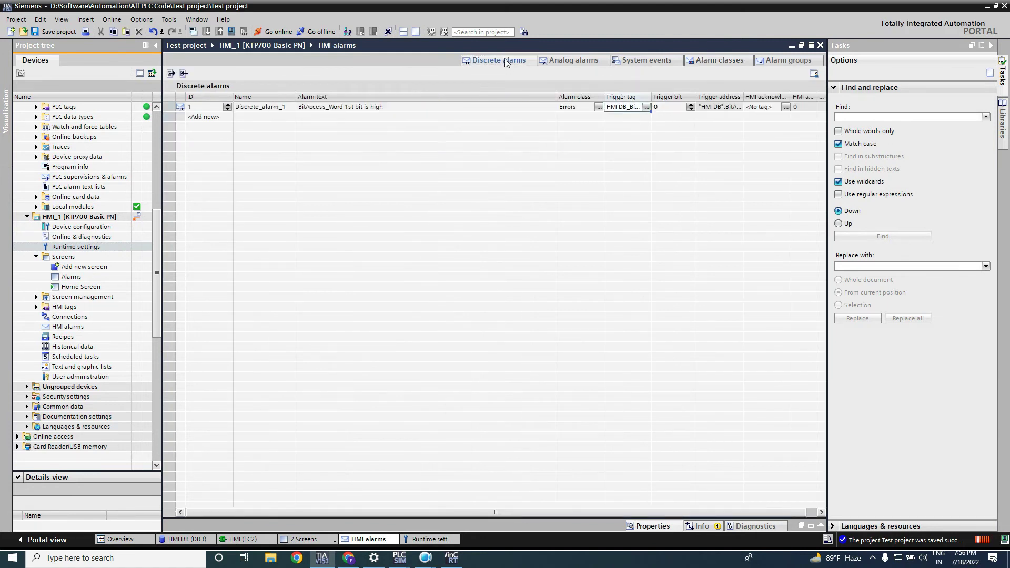
double_click(221, 120)
click(317, 118)
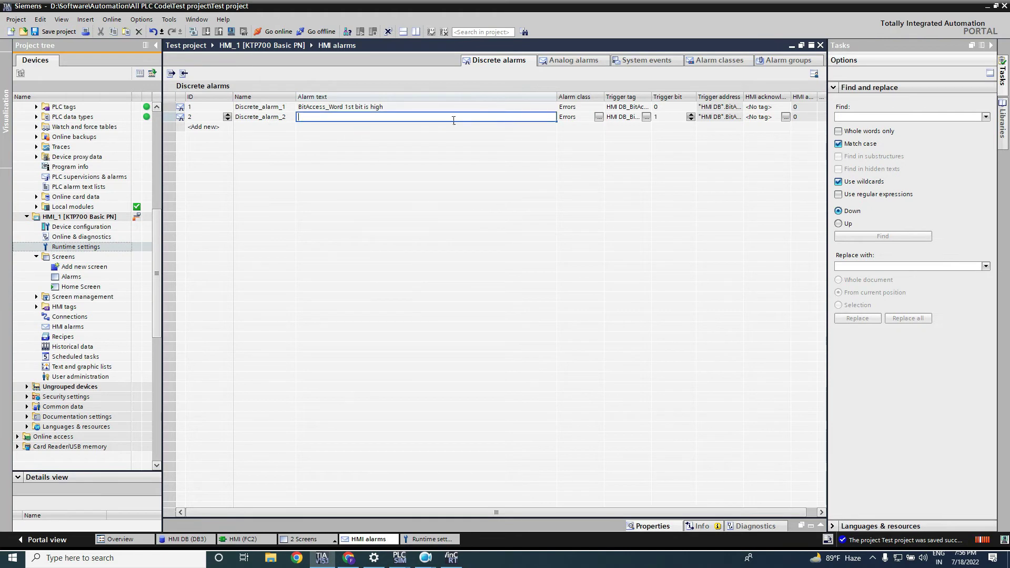
key(Up)
key(ctrl+c)
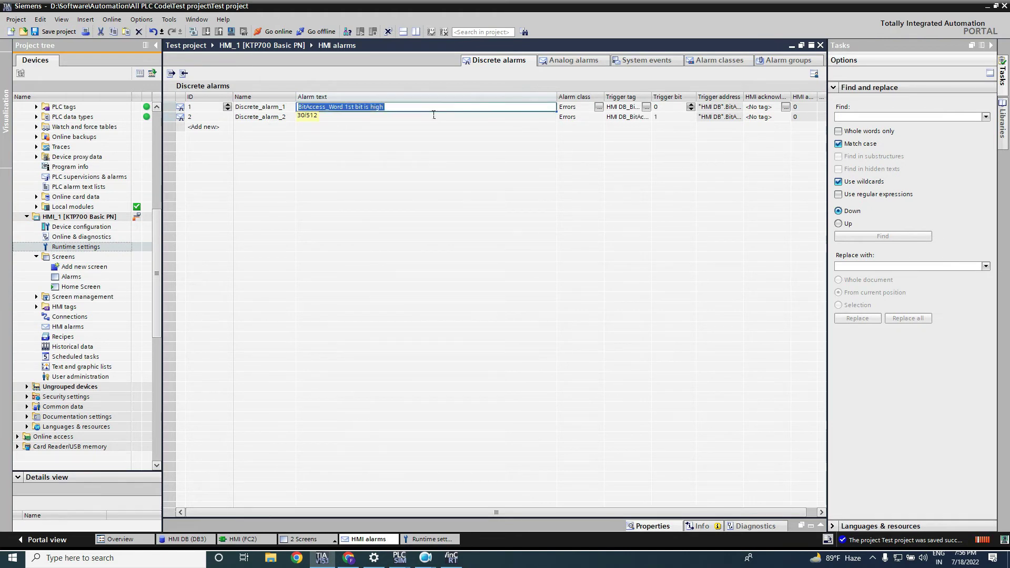
double_click(401, 123)
click(398, 119)
key(ctrl+v)
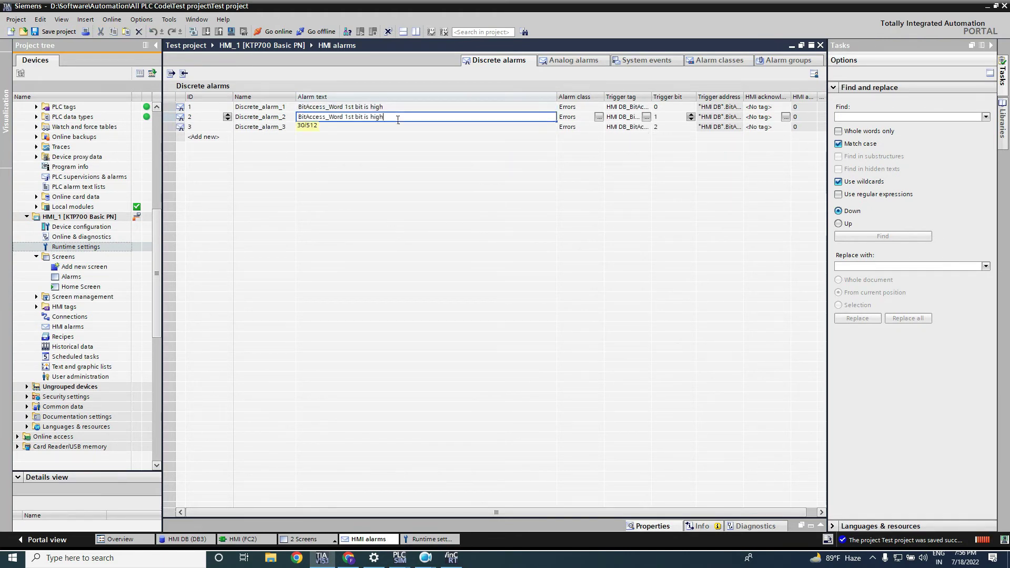
click(353, 122)
double_click(352, 122)
text(2nd)
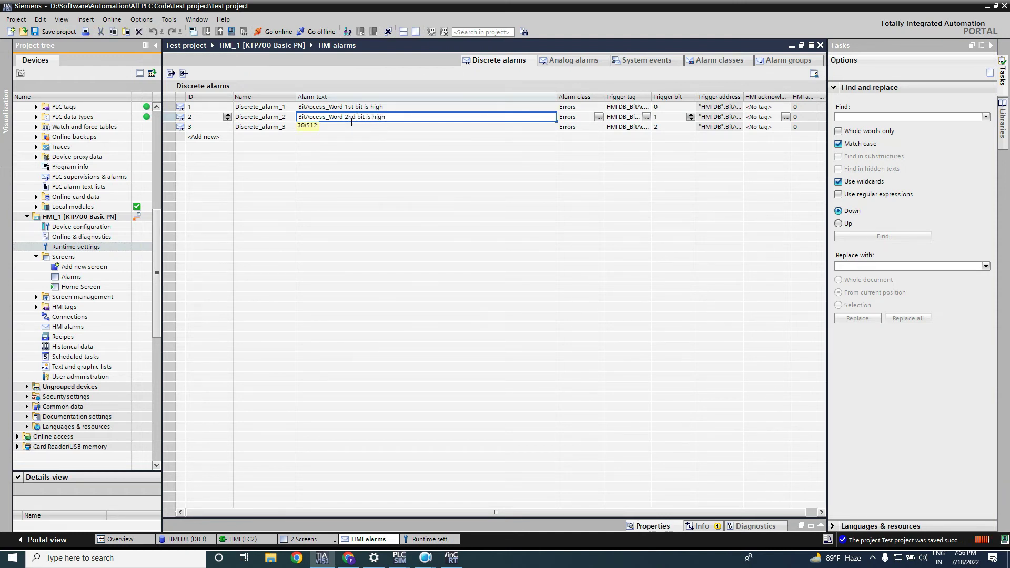
click(362, 138)
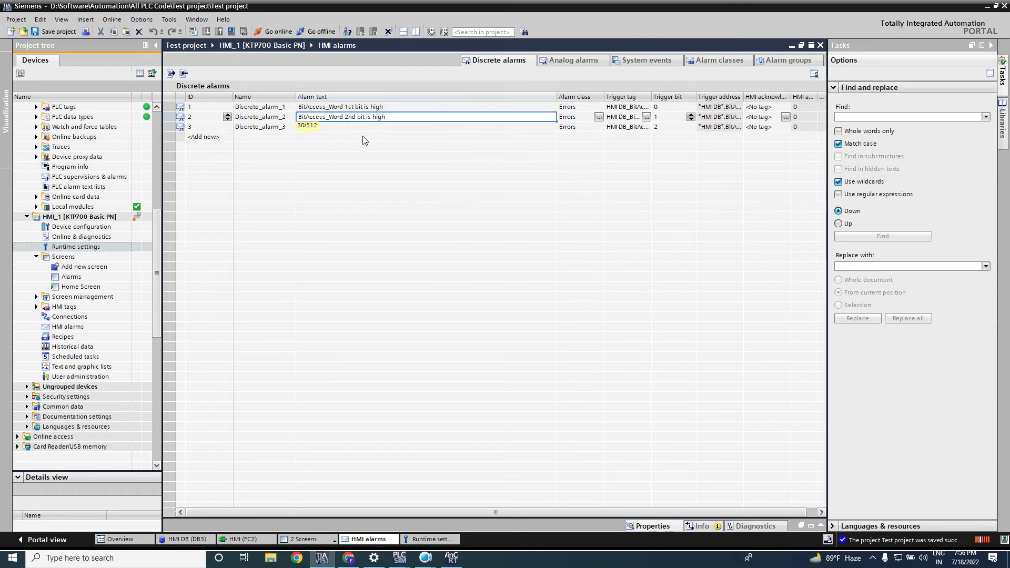
- Assign the Warnings alarm class to the second discrete alarm and check its full trigger tag name and trigger bit
click(587, 118)
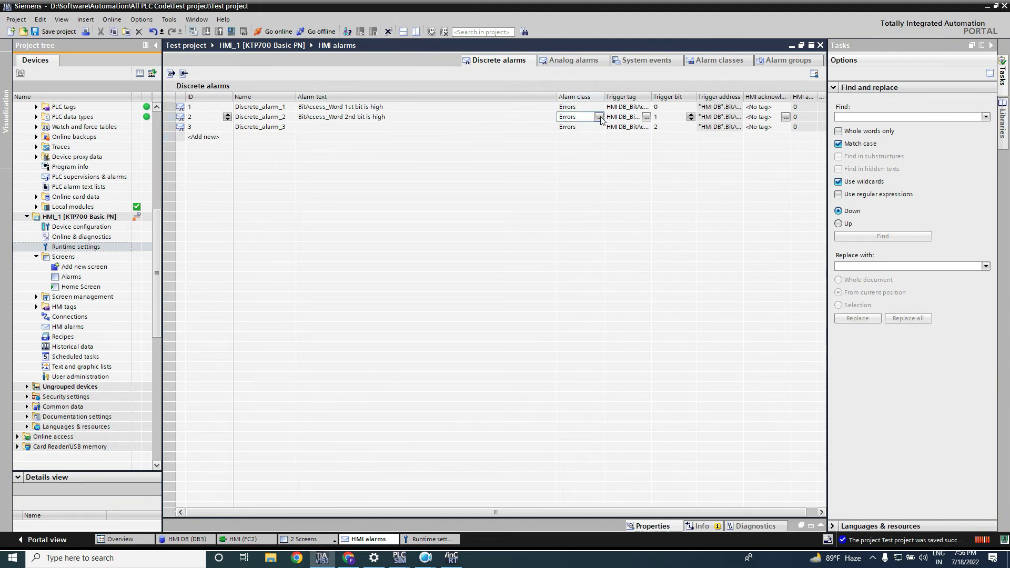
click(599, 116)
click(708, 190)
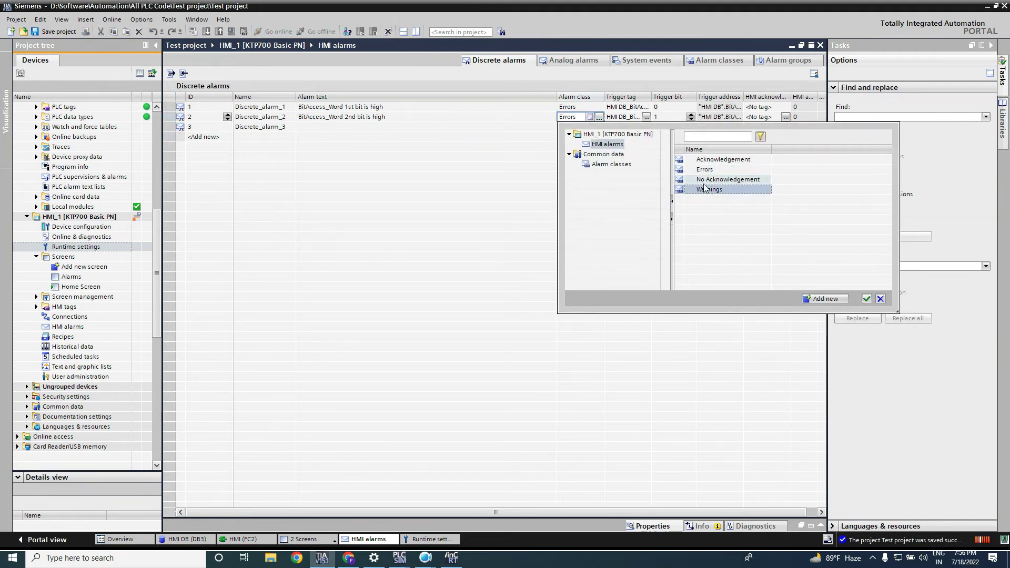
double_click(710, 192)
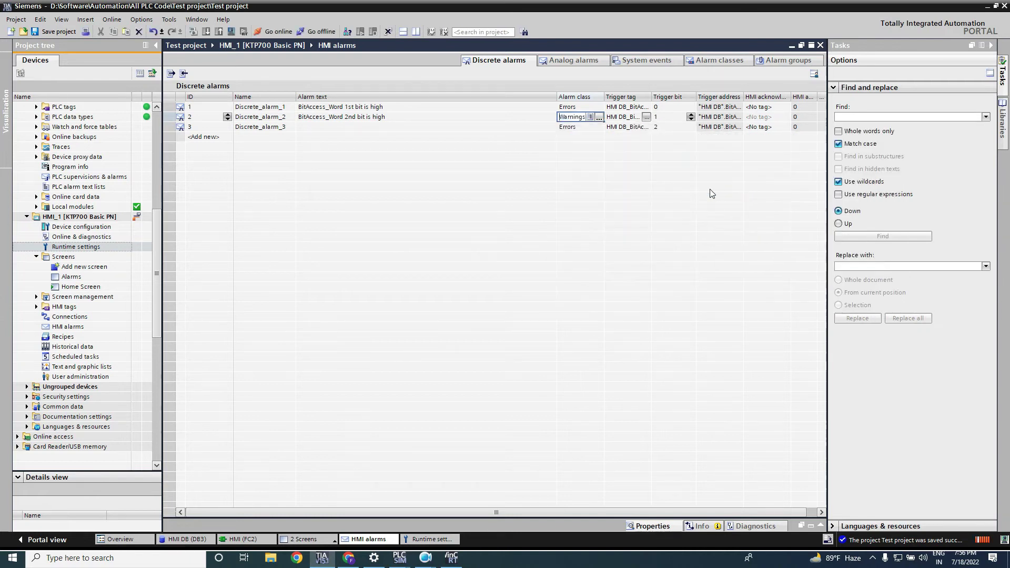
drag(652, 96, 706, 99)
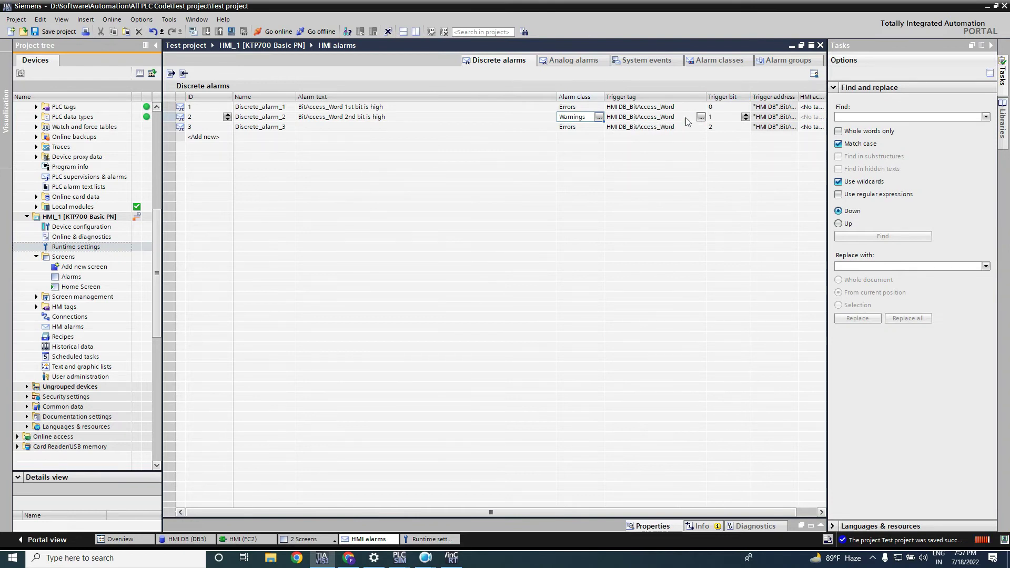
click(723, 117)
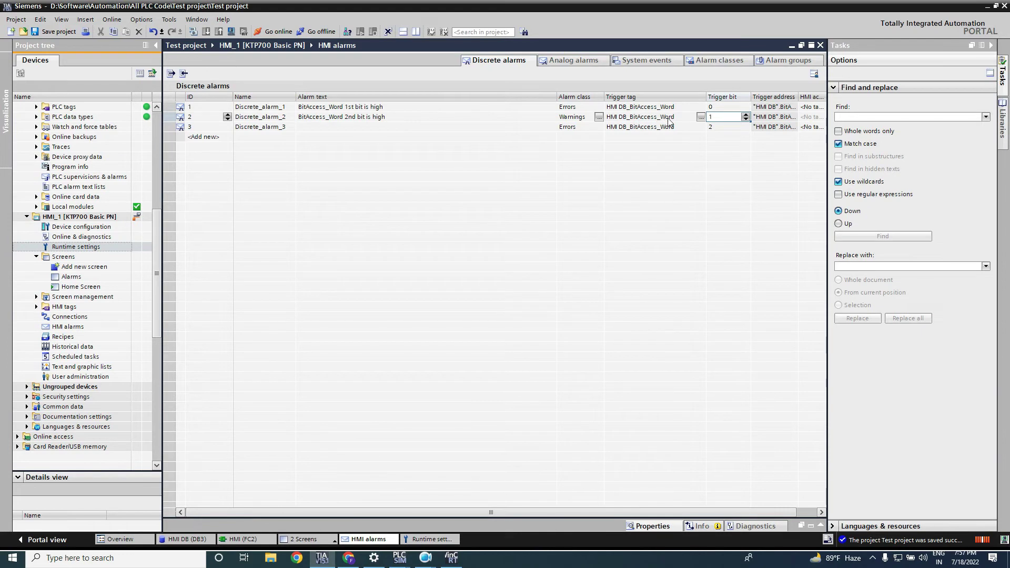
- Compare the second discrete alarm's trigger bit with the HMI [FC2] networks and the bit buttons on the simulator's home screen
click(728, 117)
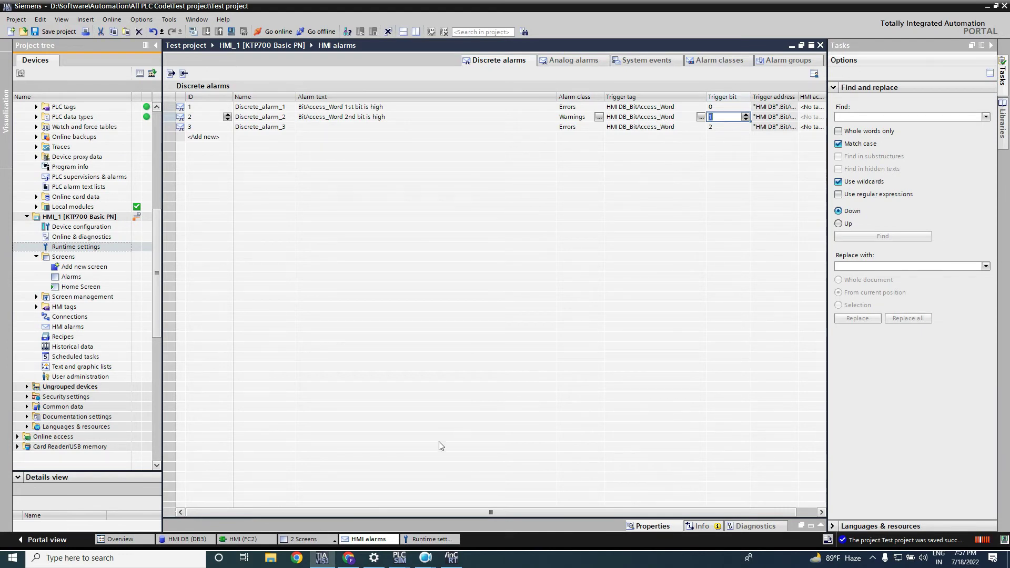
click(249, 539)
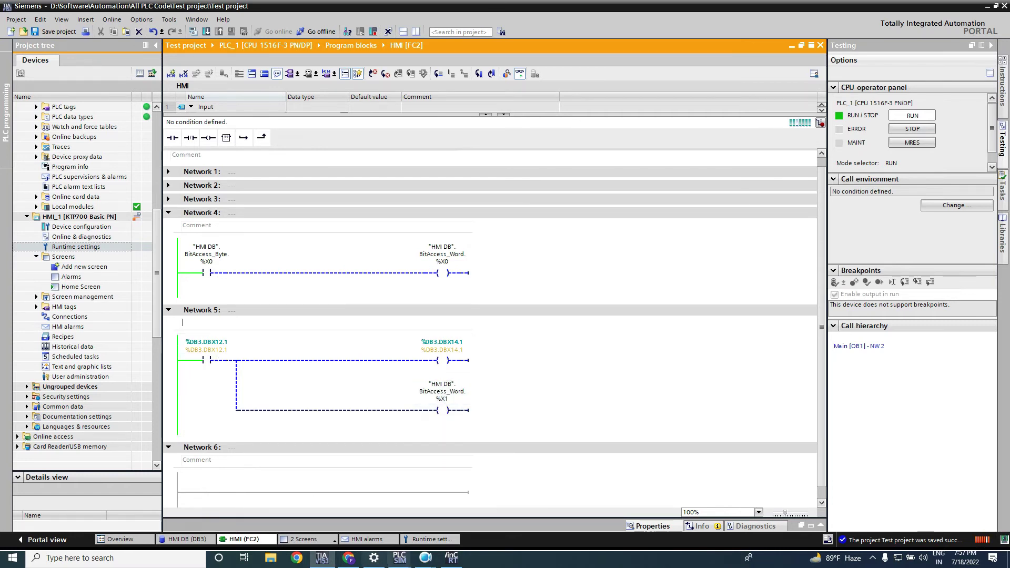
click(451, 557)
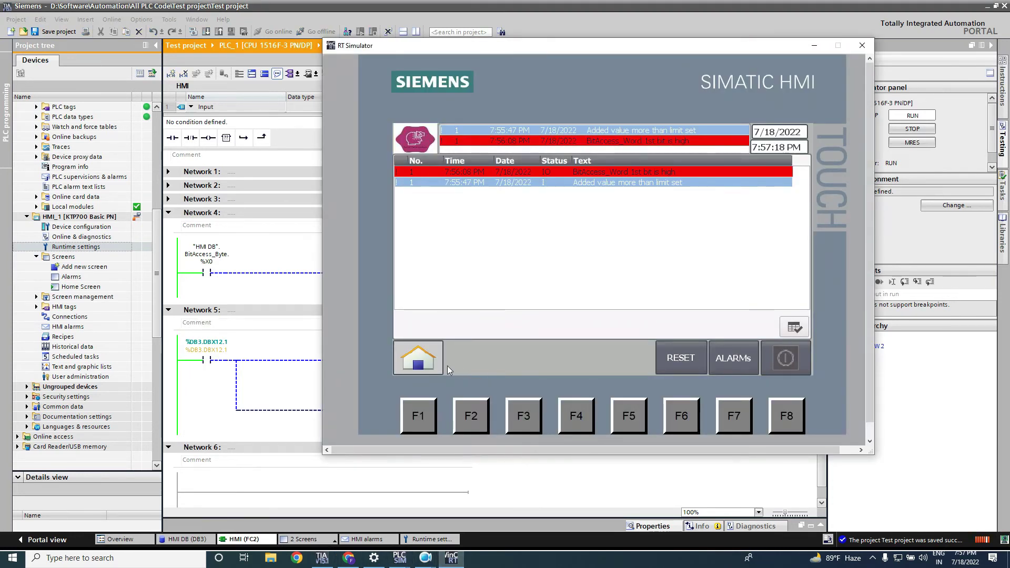
click(432, 363)
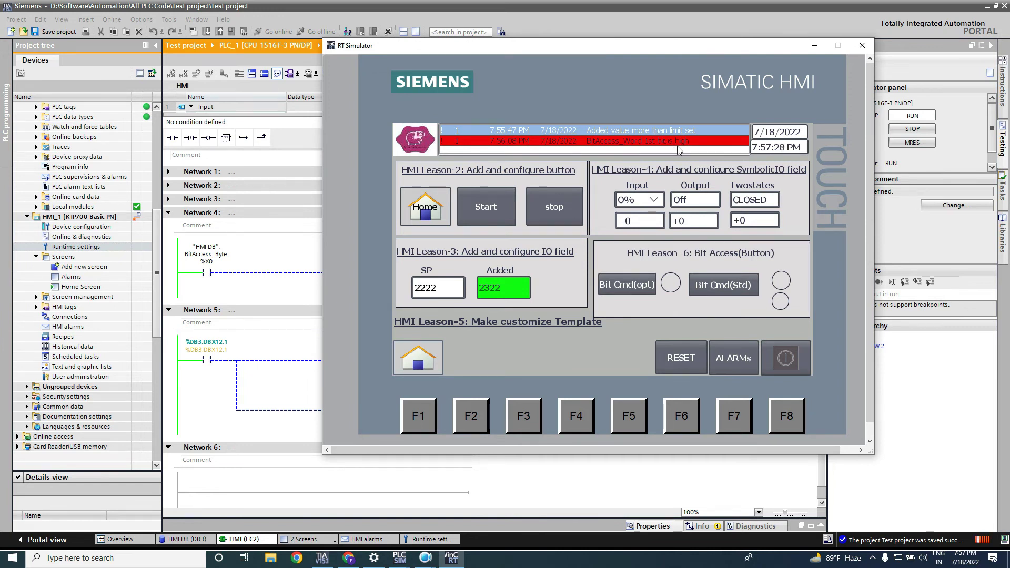
click(279, 322)
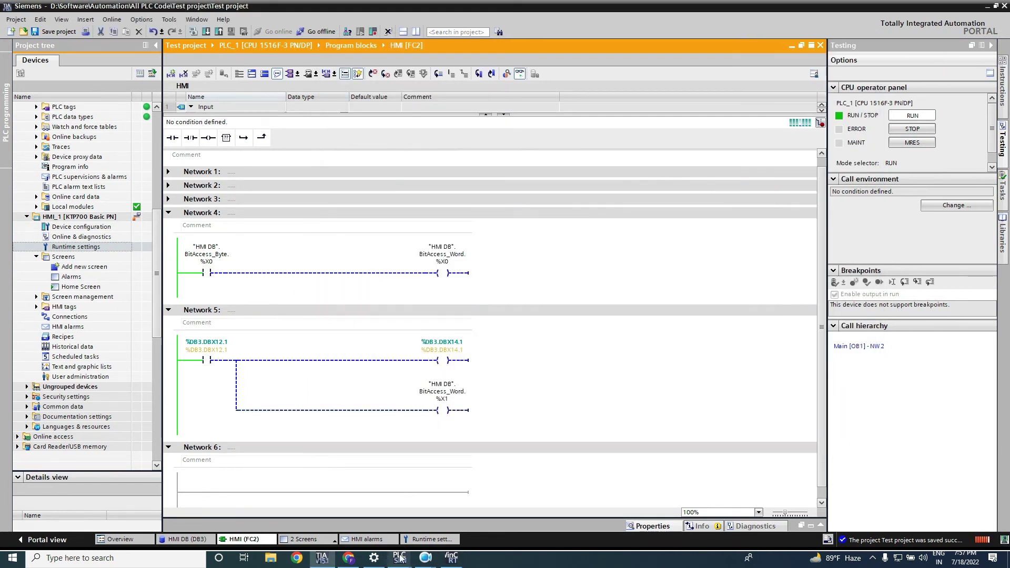
- Start the HMI simulation again from the HMI alarms editor and trigger both BitAccess_Word alarms with Bit Cmd(opt) and Bit Cmd(Std)
click(368, 539)
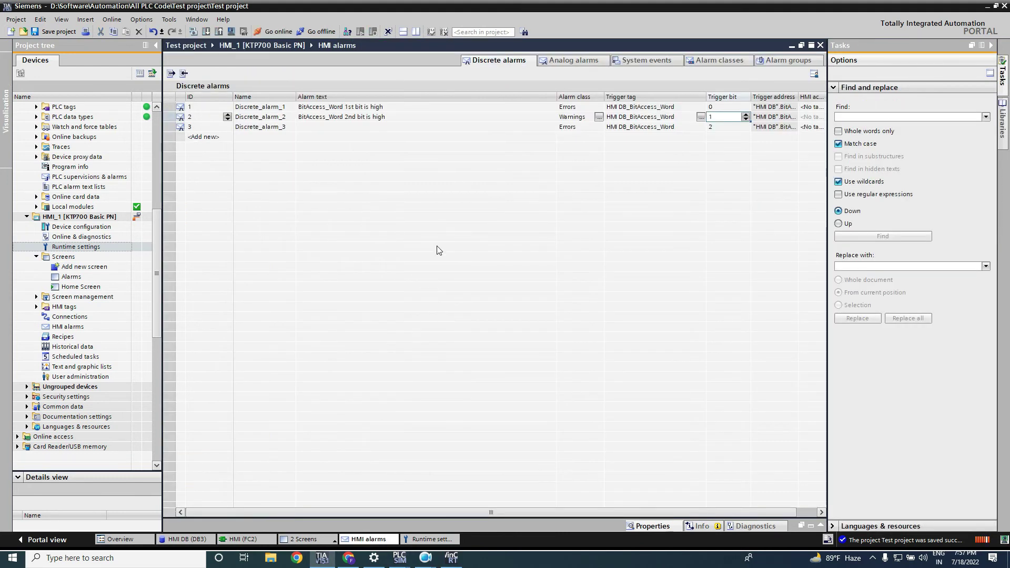
click(231, 31)
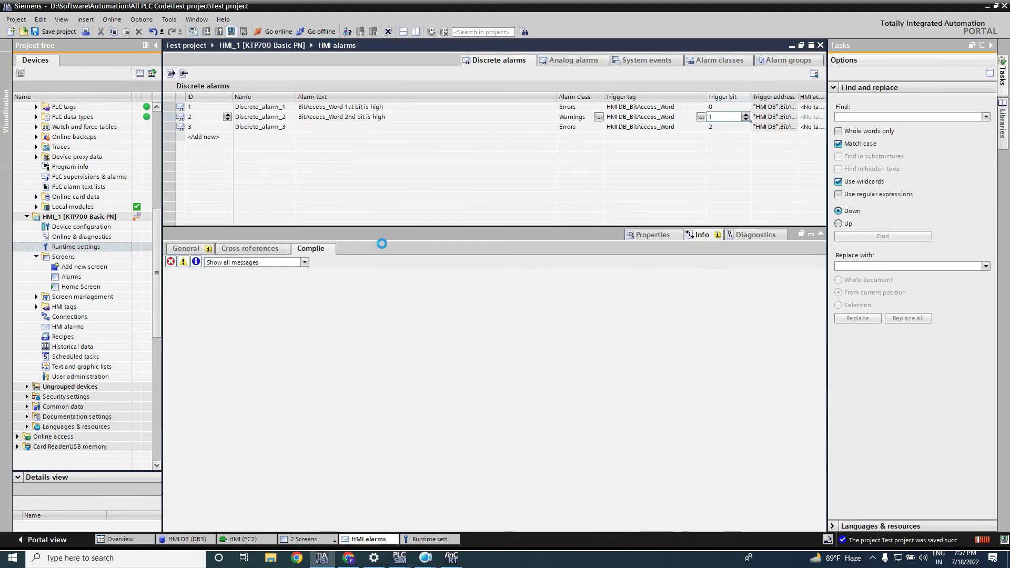
mouse_move(452, 557)
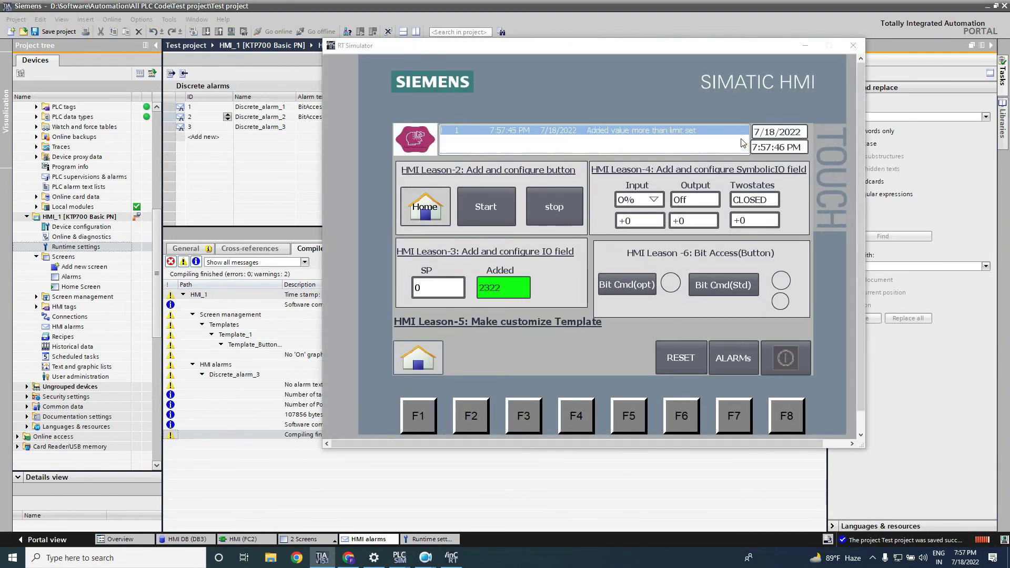
click(618, 287)
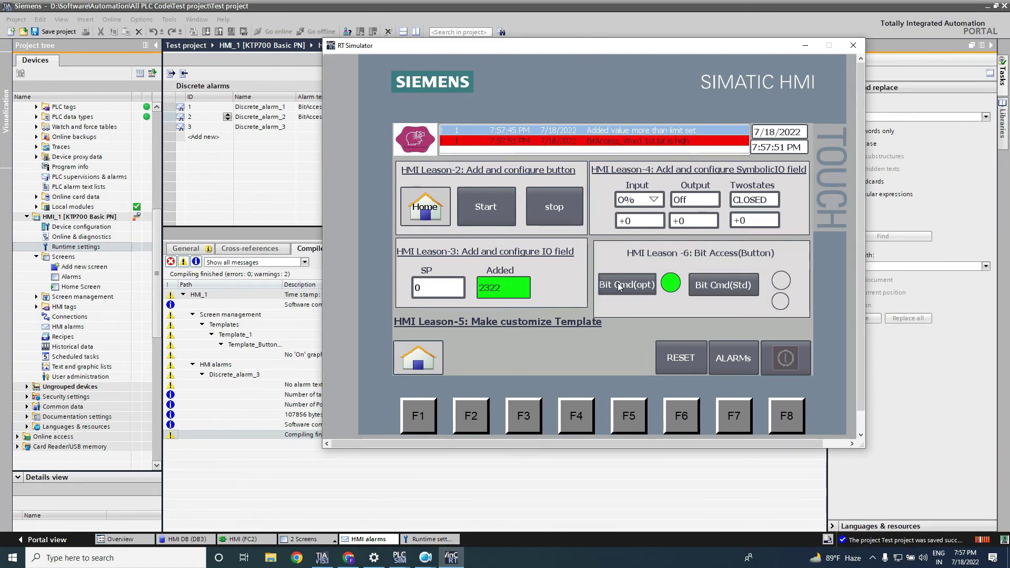
click(618, 287)
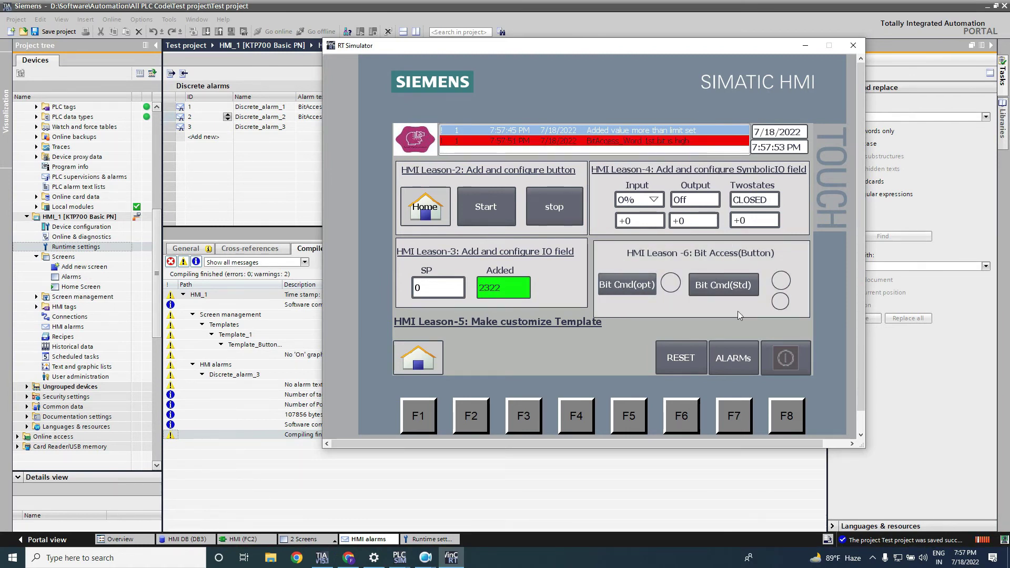
click(733, 288)
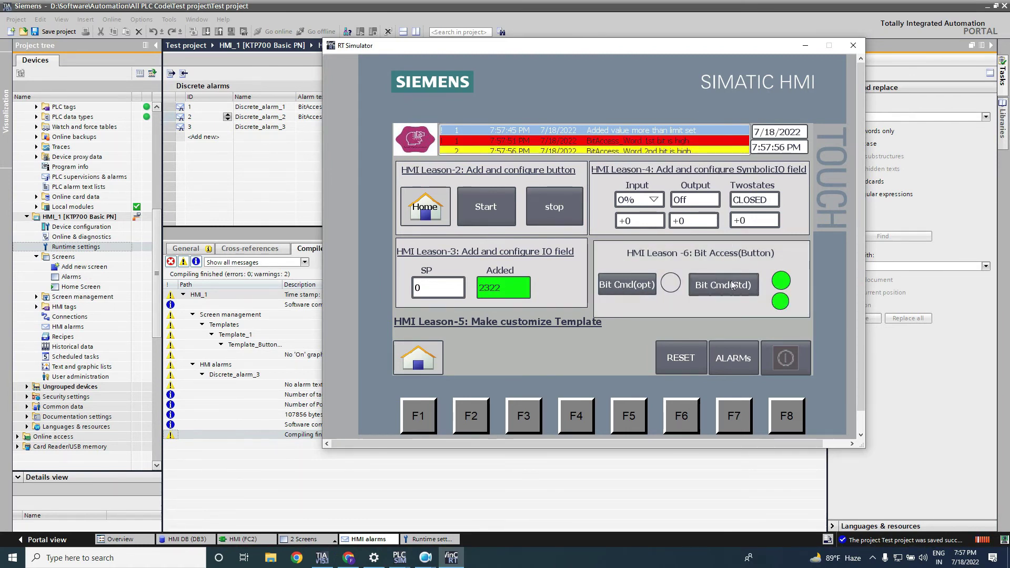
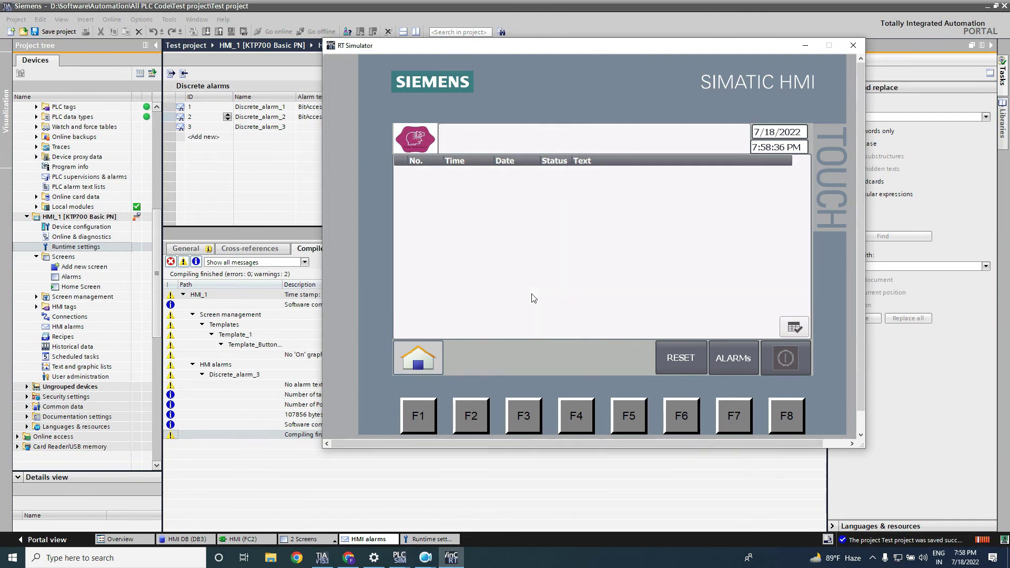
- Add a new screen to HMI_1 and rename it "alarms Buffer"
click(315, 538)
double_click(86, 268)
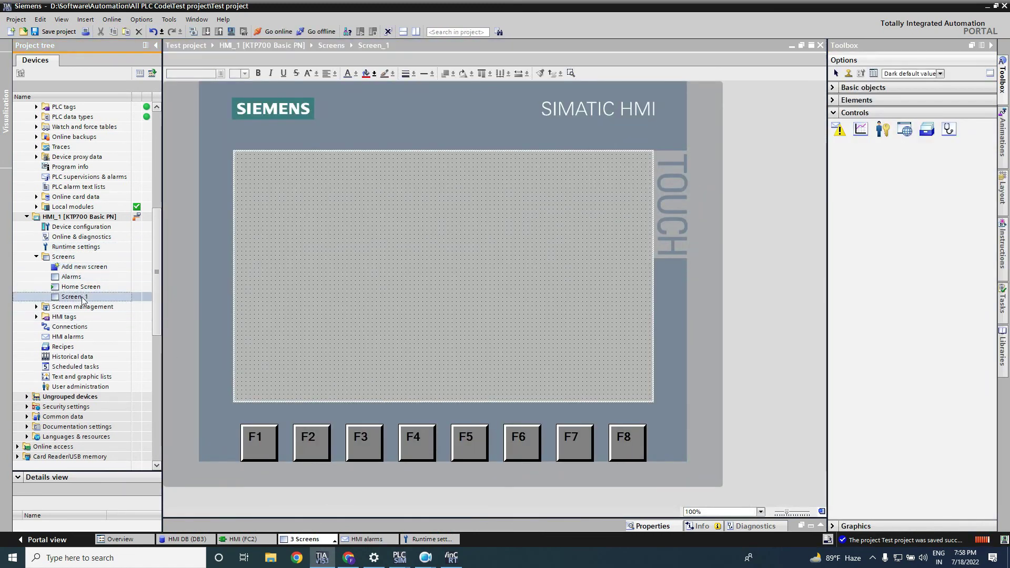
right_click(83, 300)
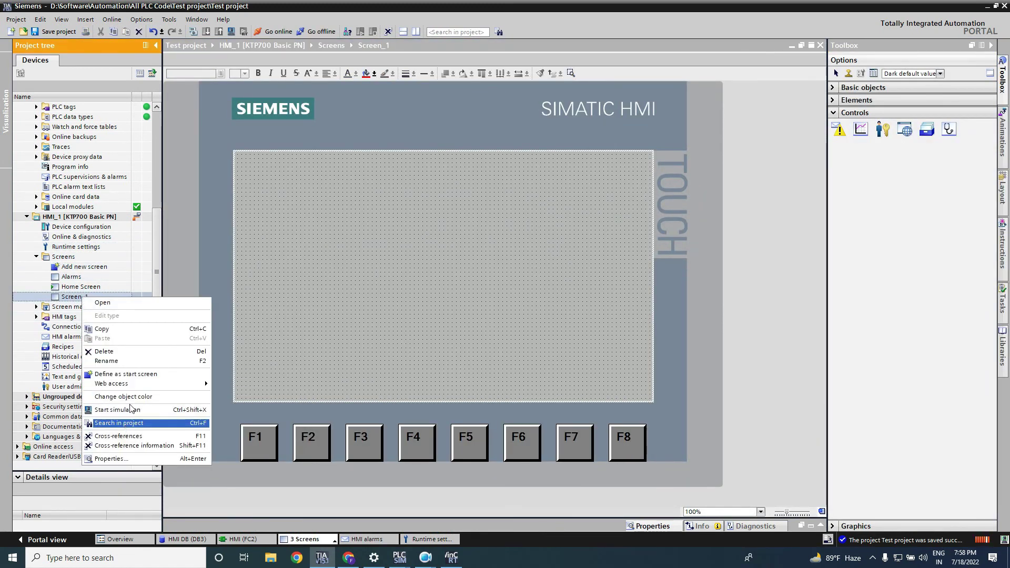
click(106, 361)
text(al)
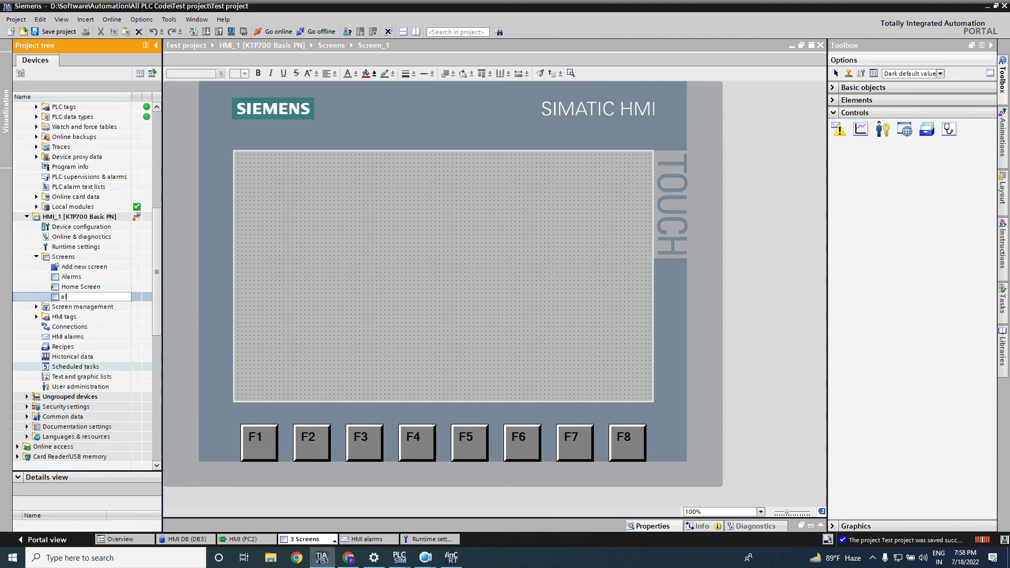
text(a)
key(BackSpace)
key(BackSpace)
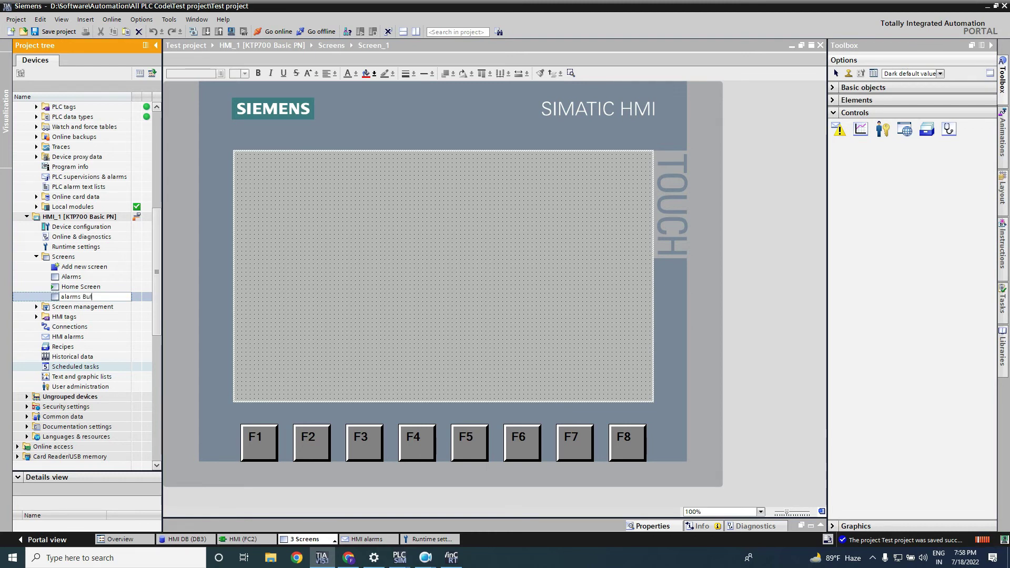
text(s Buffer)
key(Return)
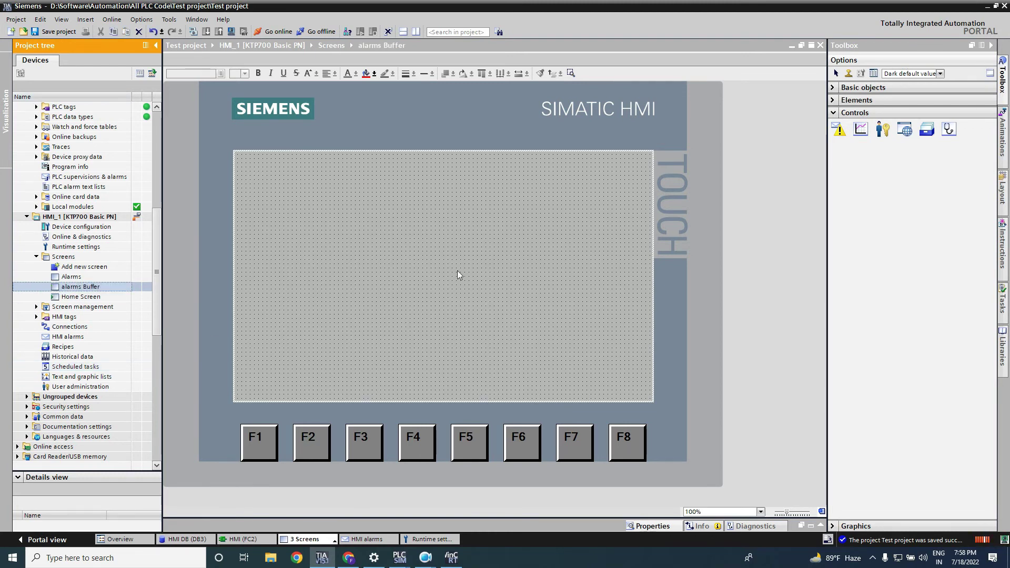
- Assign Template_1 as the template of the alarms Buffer screen
right_click(468, 262)
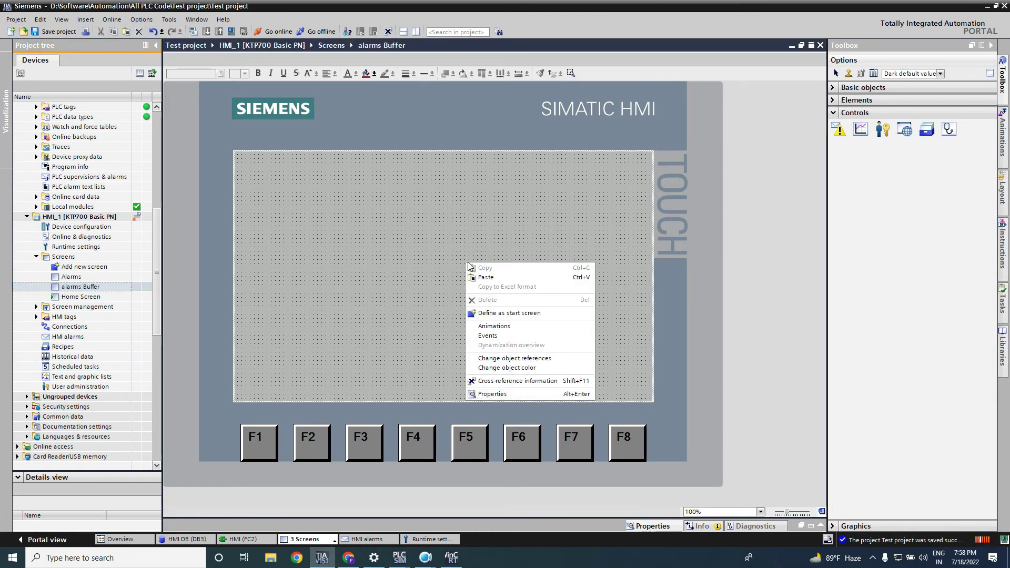
click(500, 393)
click(526, 349)
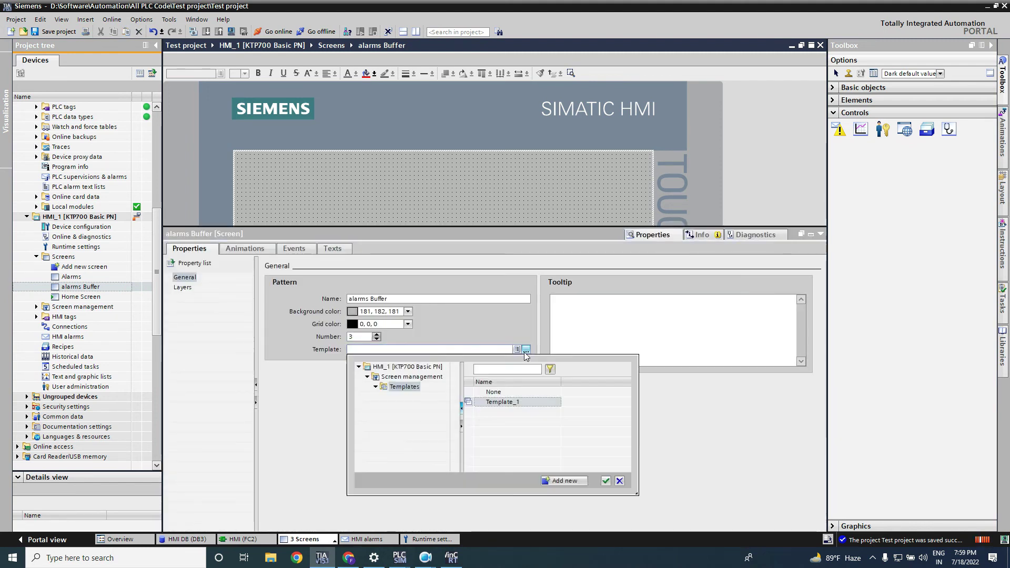
click(504, 402)
double_click(504, 403)
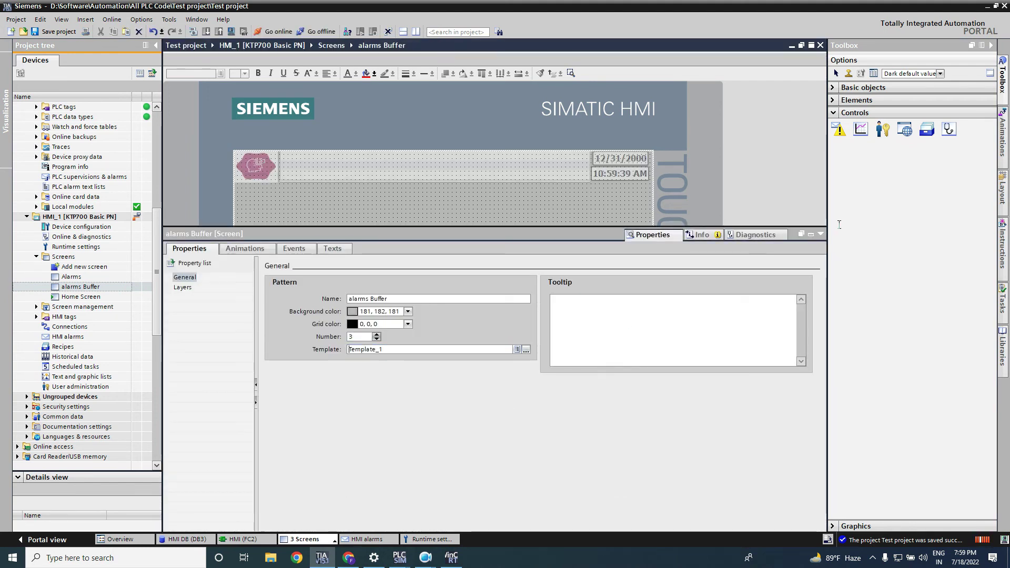
click(821, 234)
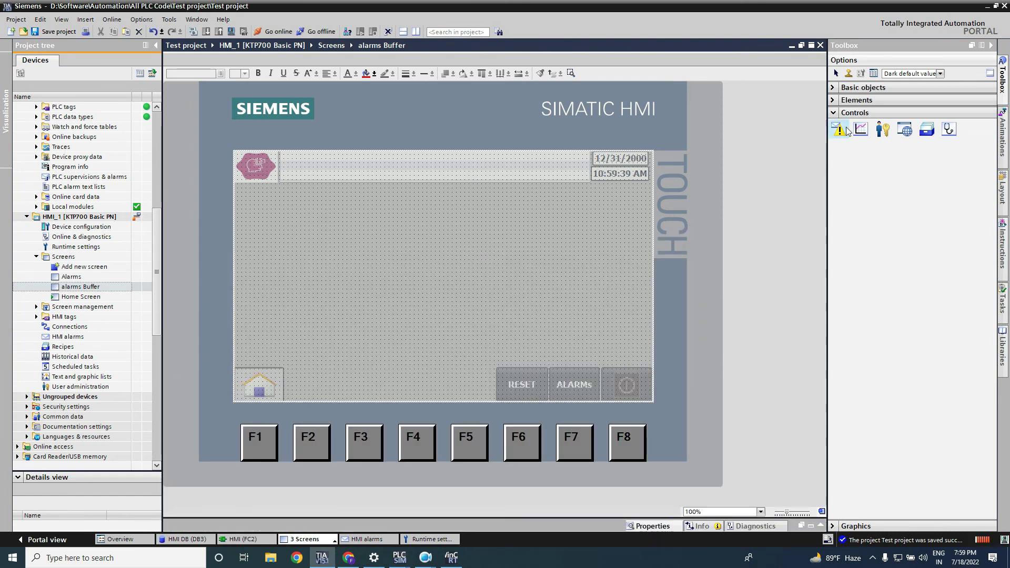
- Place an alarm view filling the area between the template's header and footer and set it to display the Alarm buffer
drag(328, 250, 391, 266)
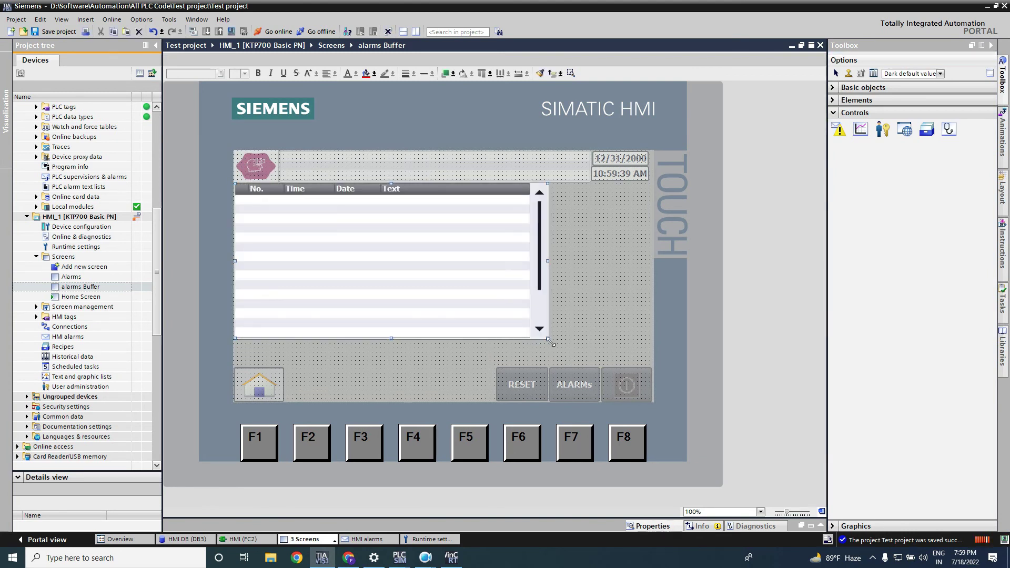
drag(548, 340, 652, 365)
right_click(516, 282)
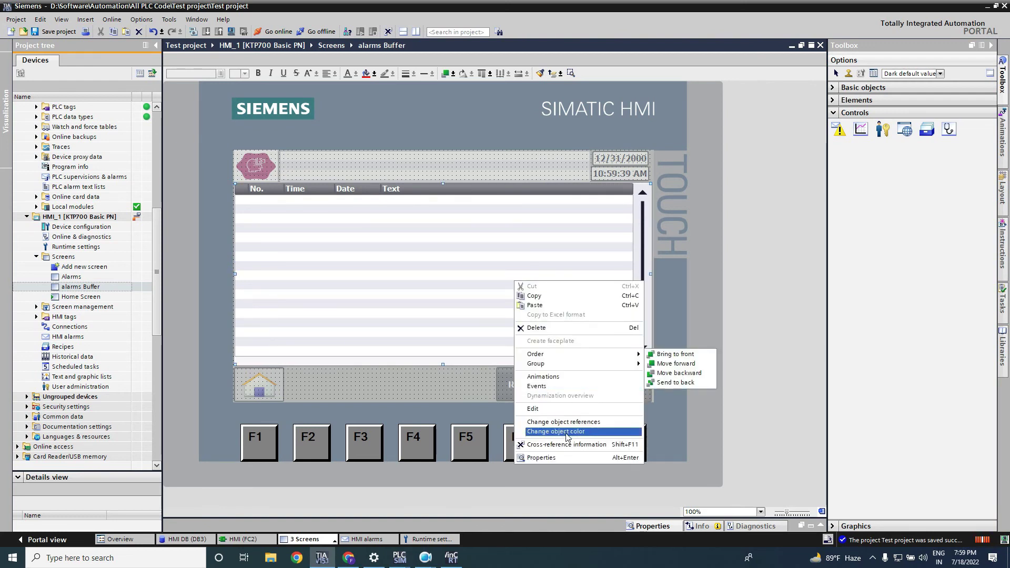
click(547, 457)
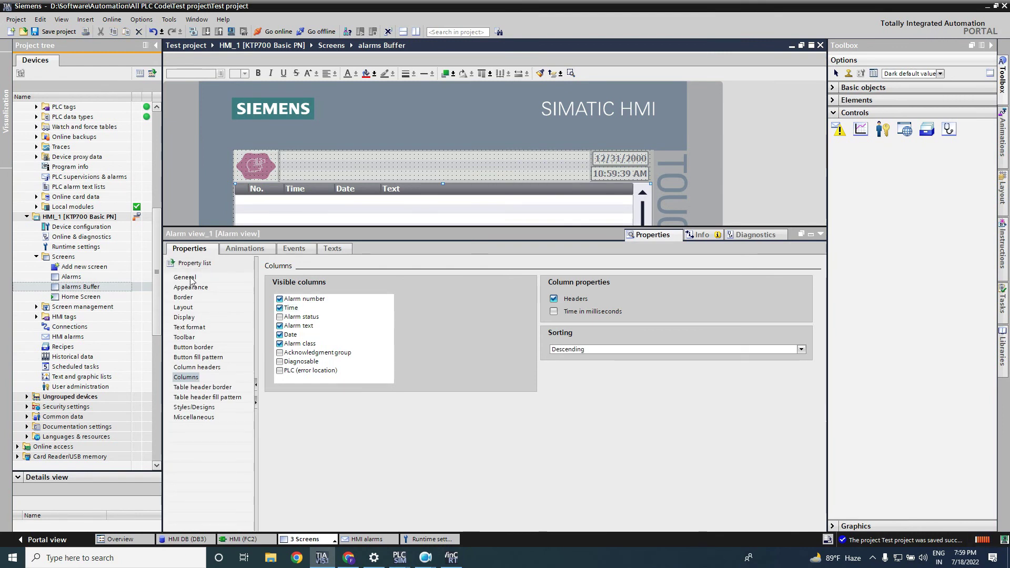
click(188, 278)
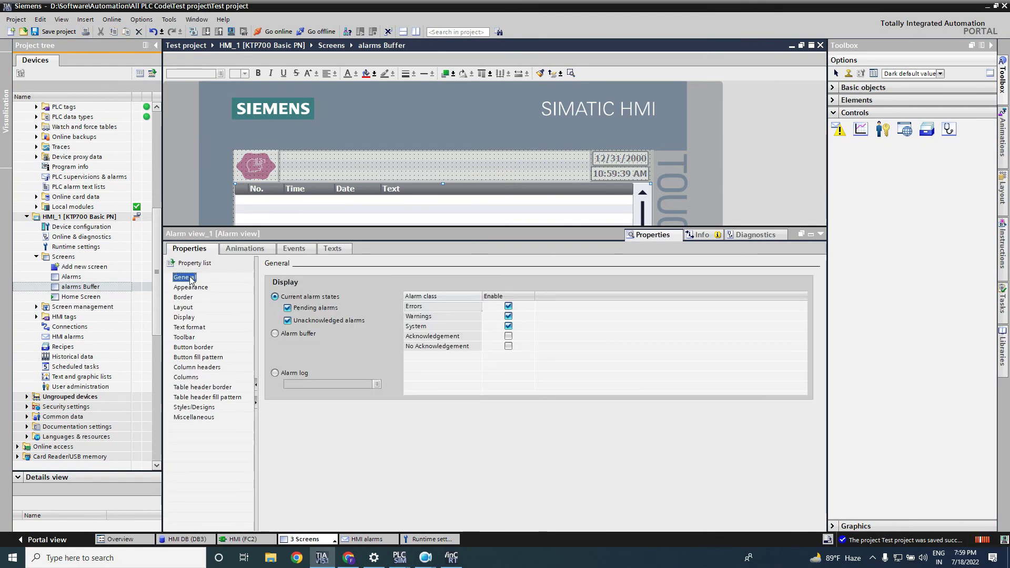
click(275, 337)
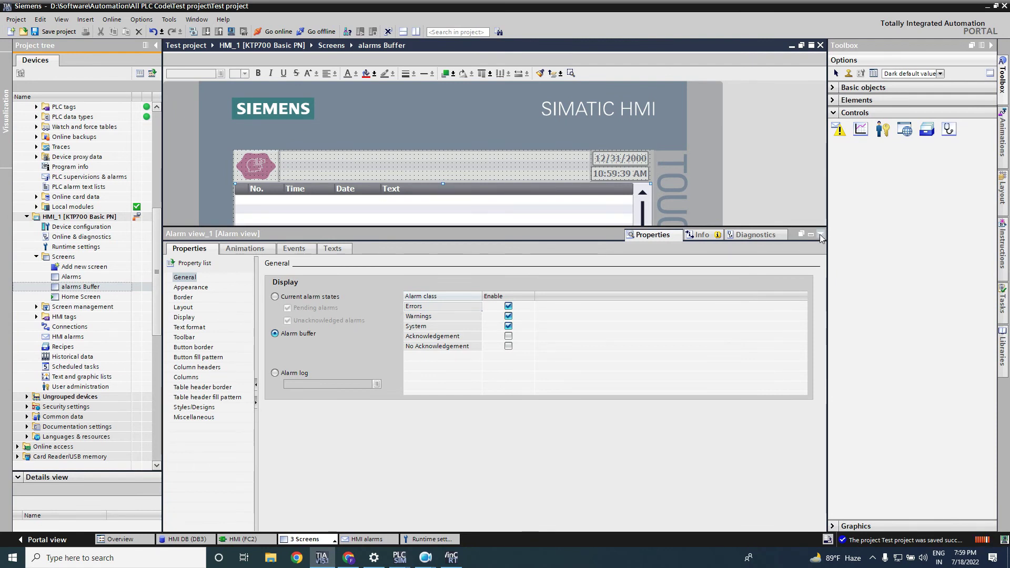
- Enable the Acknowledge button for the alarm view on the alarms Buffer screen and save the project
click(183, 337)
click(378, 311)
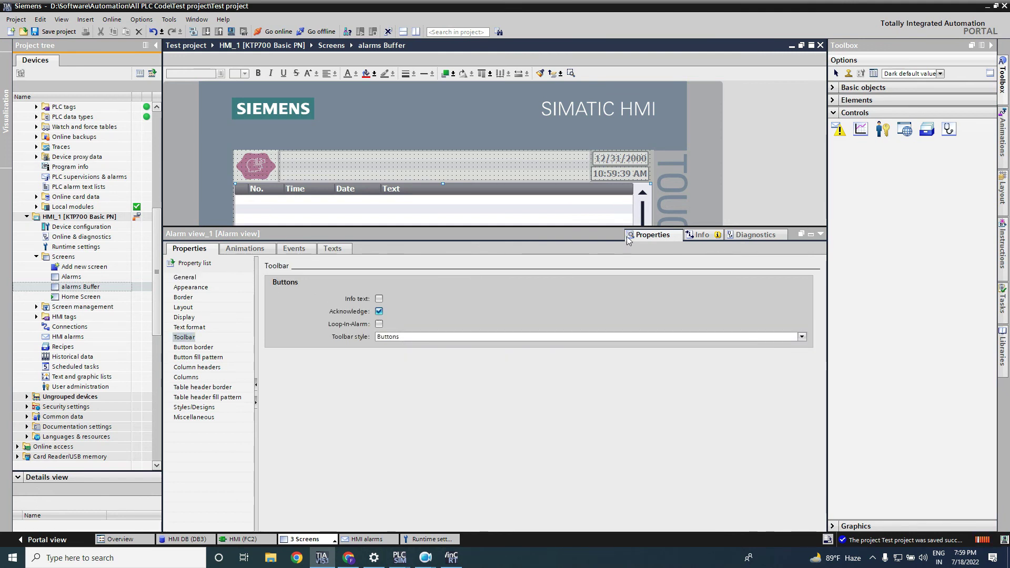
click(822, 235)
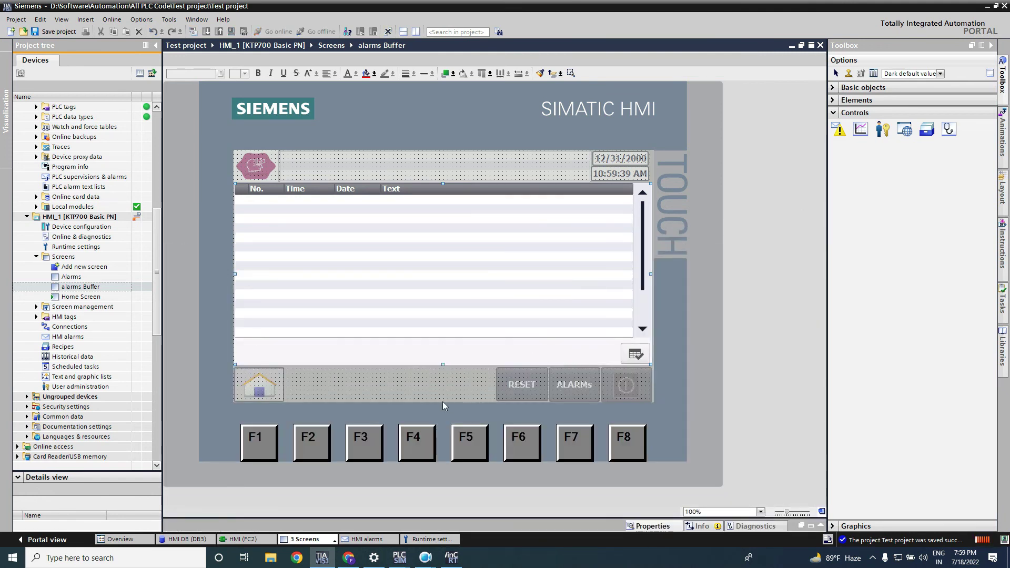
key(ctrl+s)
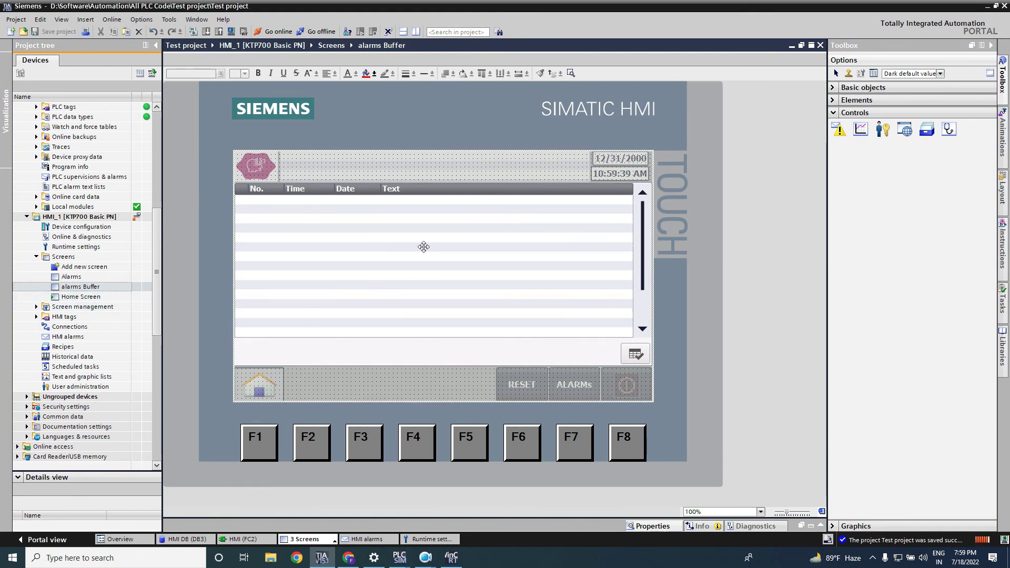
- Add a button labelled "Buffer" to the Alarms screen, beside the alarm view's acknowledge button
double_click(69, 277)
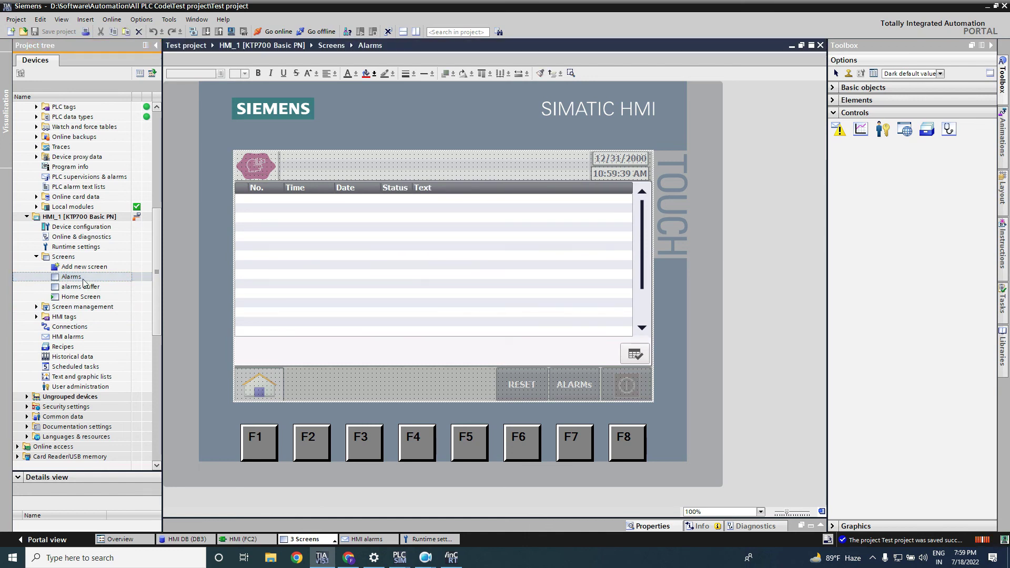
click(557, 356)
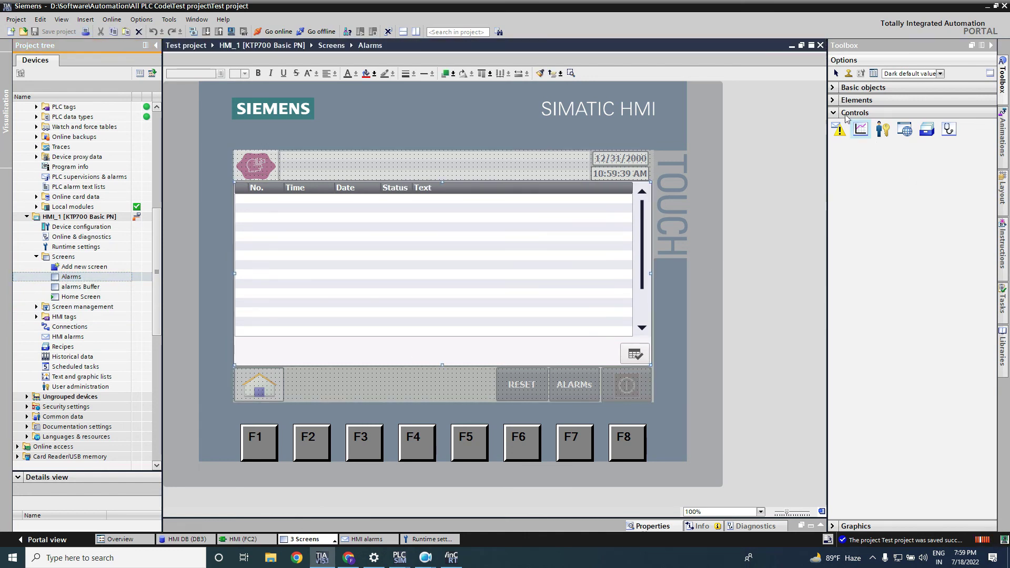
click(855, 100)
click(861, 116)
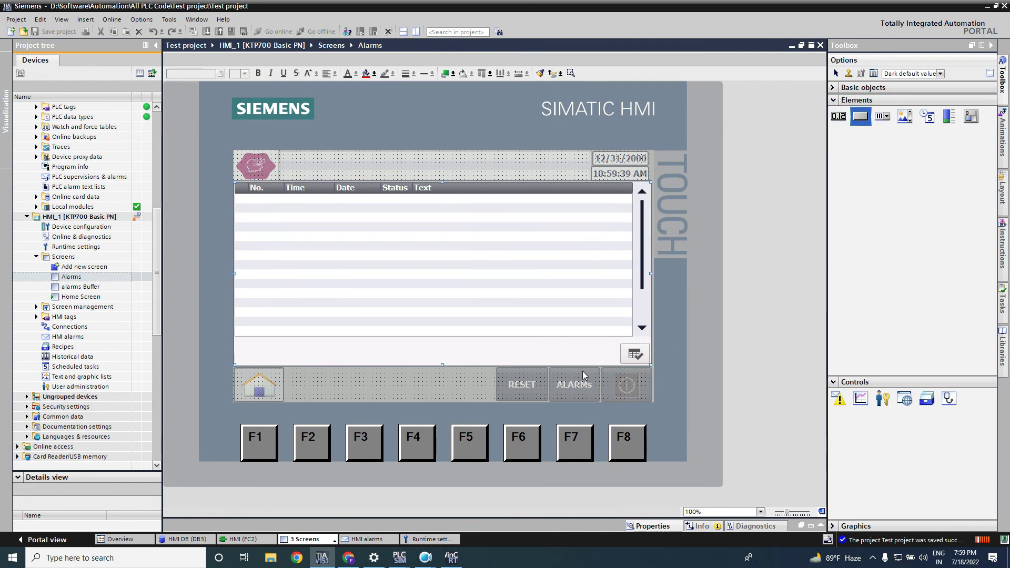
click(582, 357)
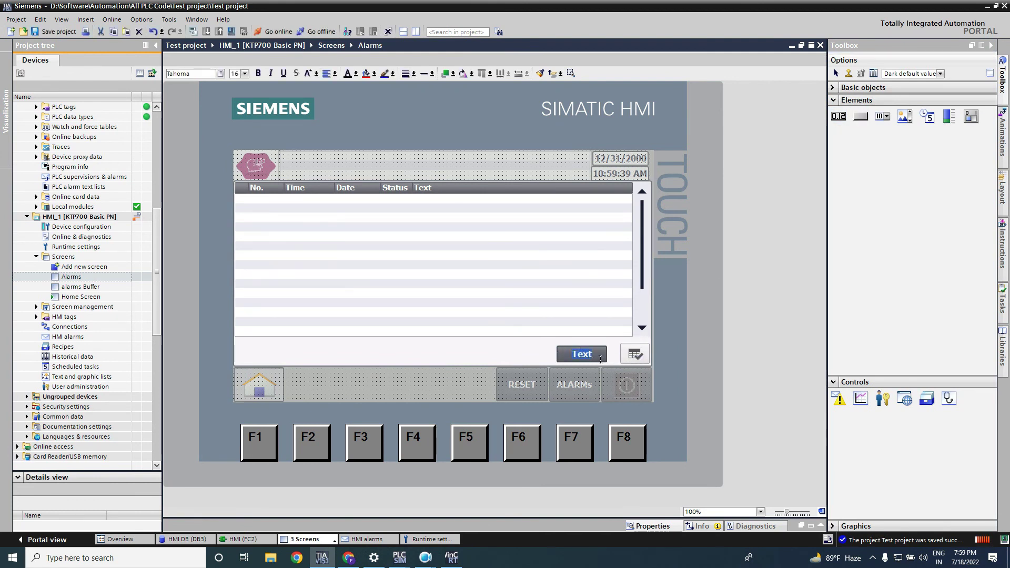
text(Buffer)
- Add the ActivateScreen function to the Click event of the Buffer button on the Alarms screen
right_click(585, 357)
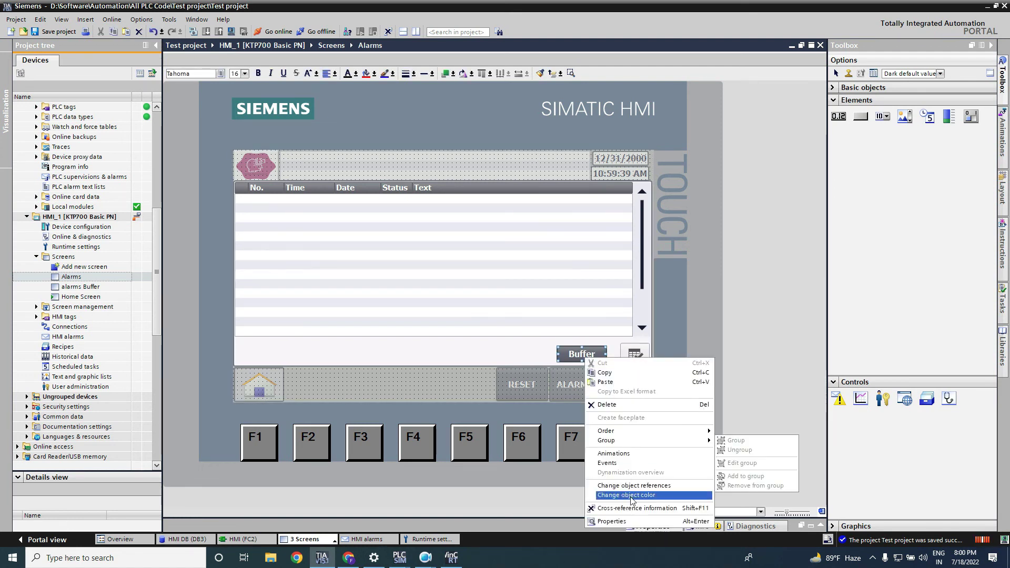
click(612, 521)
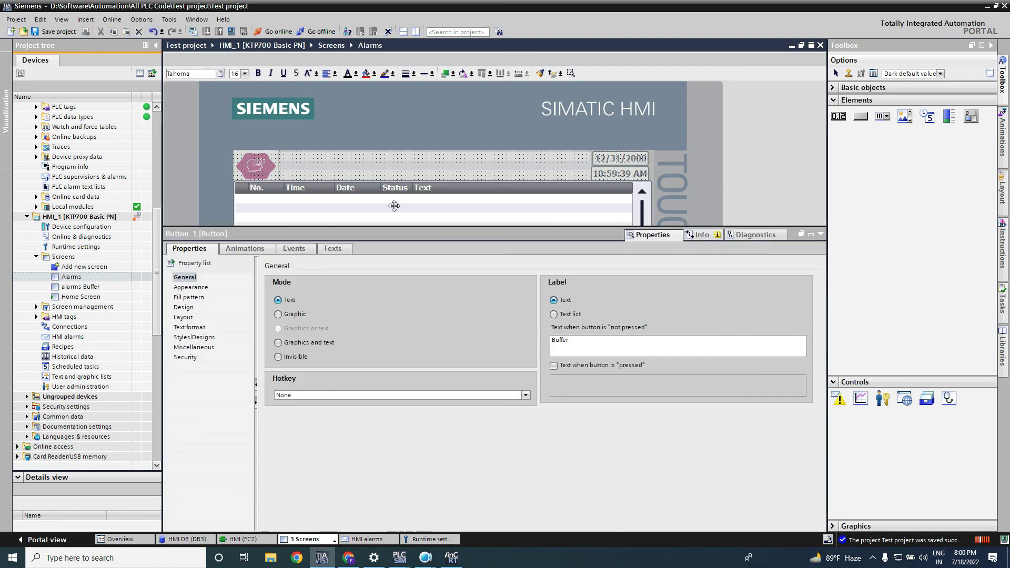
click(296, 249)
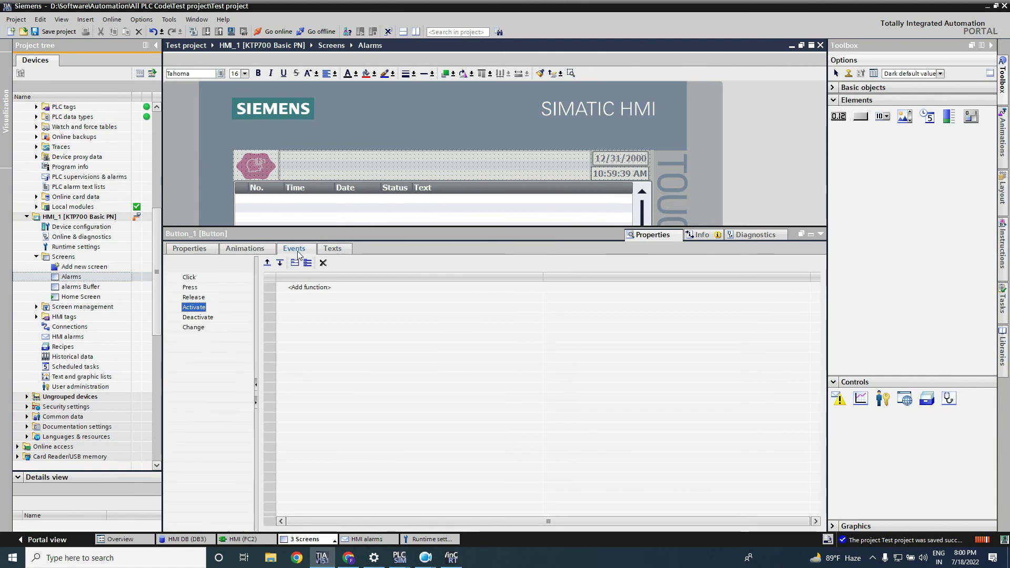
click(189, 277)
click(402, 287)
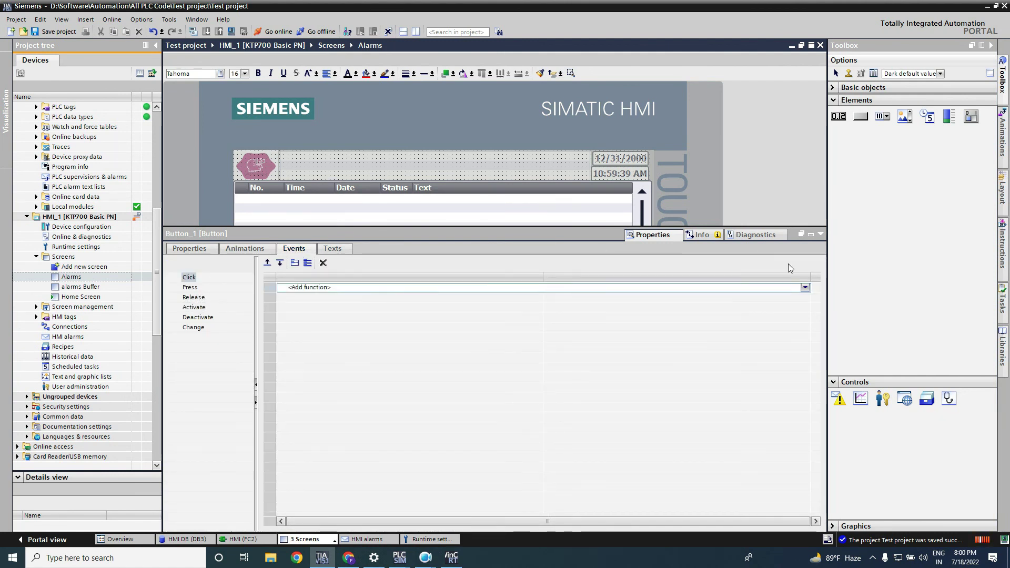
click(804, 288)
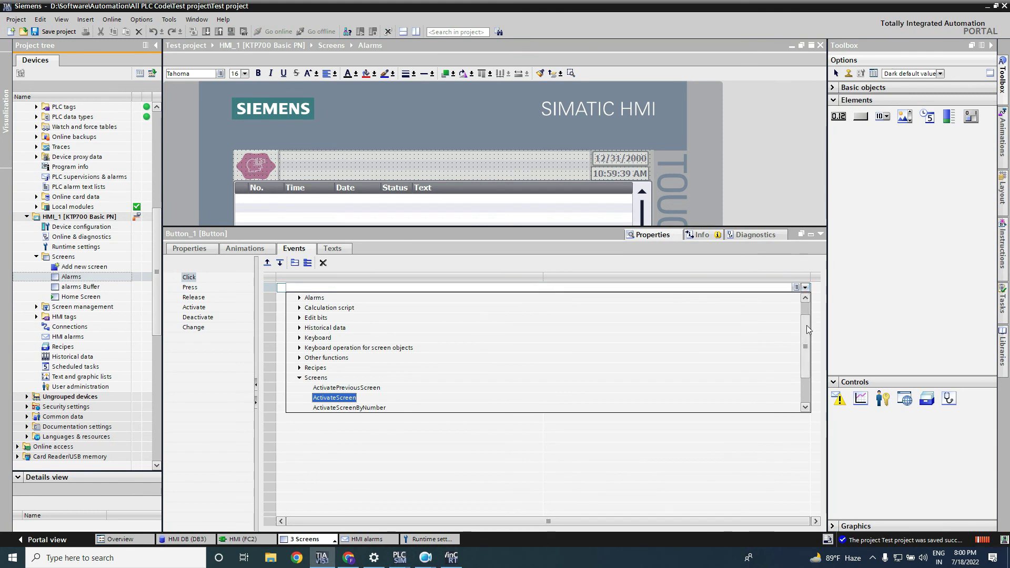
click(330, 398)
- Set alarms Buffer as the target screen of the Buffer button's ActivateScreen function
click(623, 297)
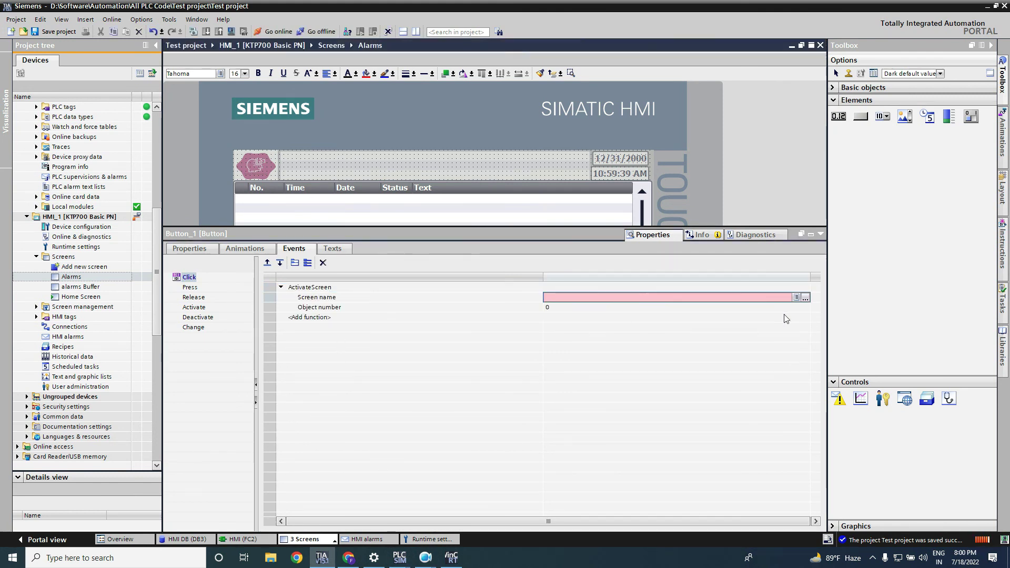
click(805, 298)
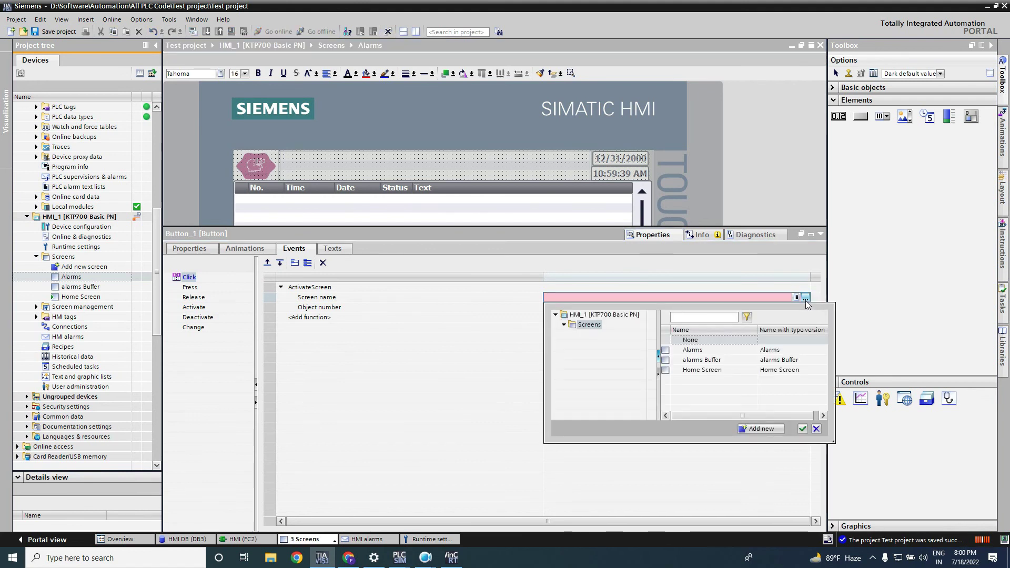
double_click(717, 365)
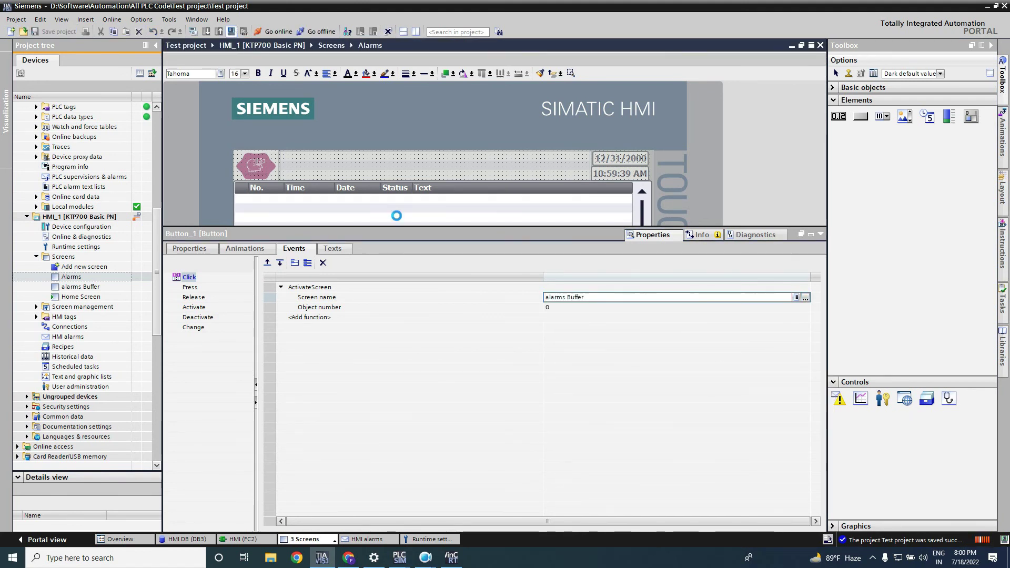
- Compile the HMI and start its simulation, and open the alarm buffer screen with the Buffer button
key(ctrl+b)
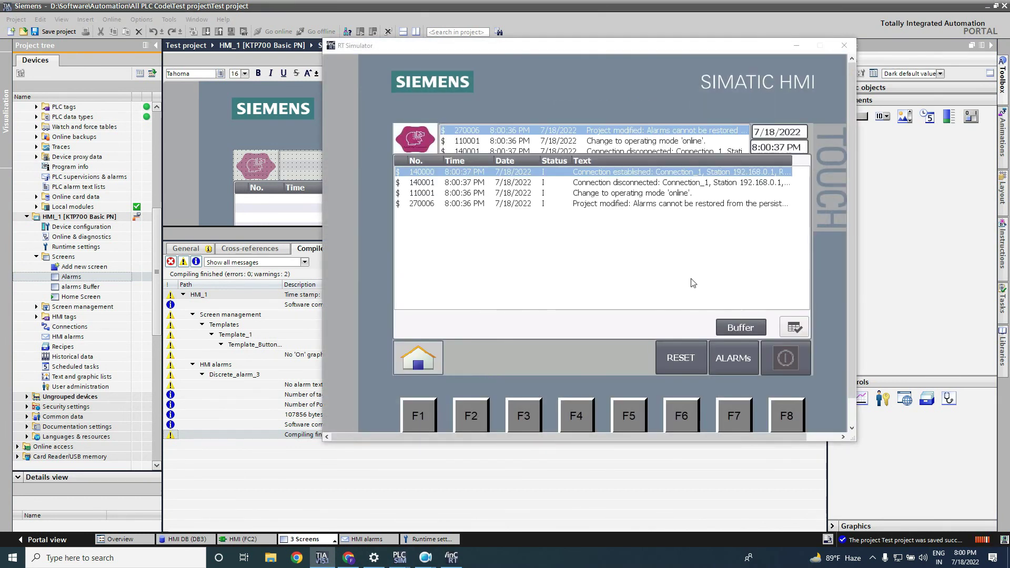
click(740, 326)
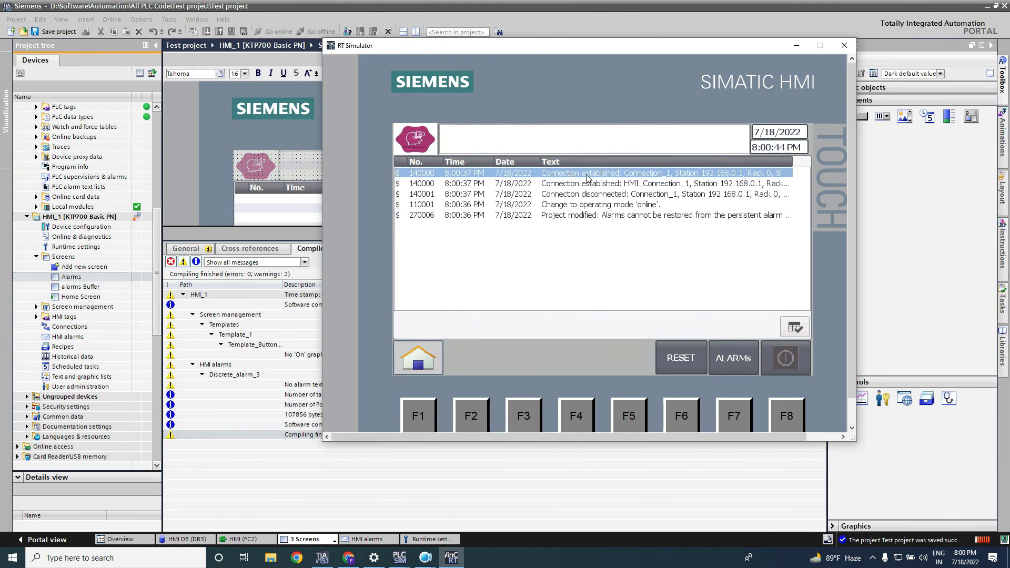
- Return to the Home Screen in the simulation and set the SP value to 1111 to trigger the limit alarm
click(421, 358)
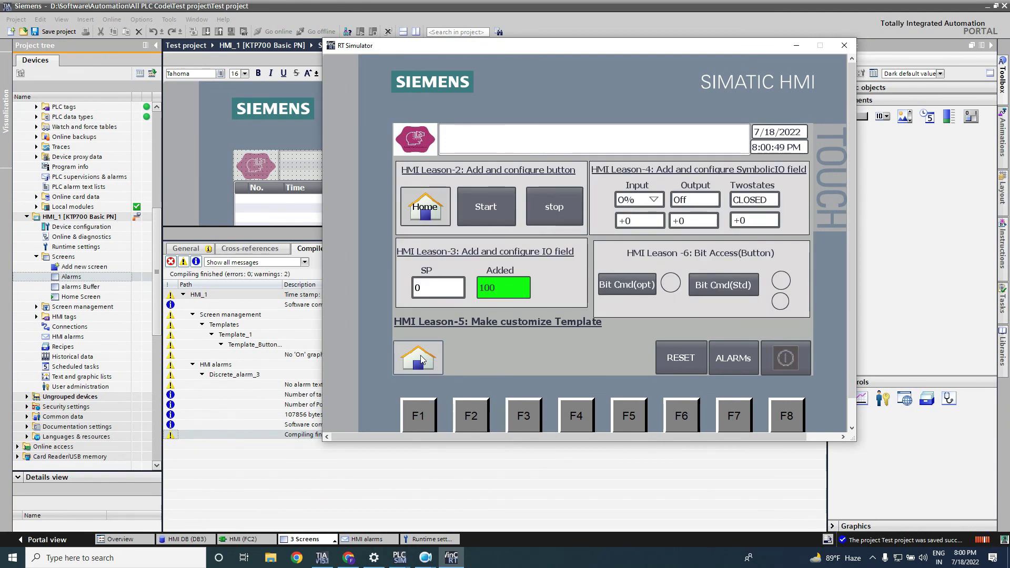
click(441, 290)
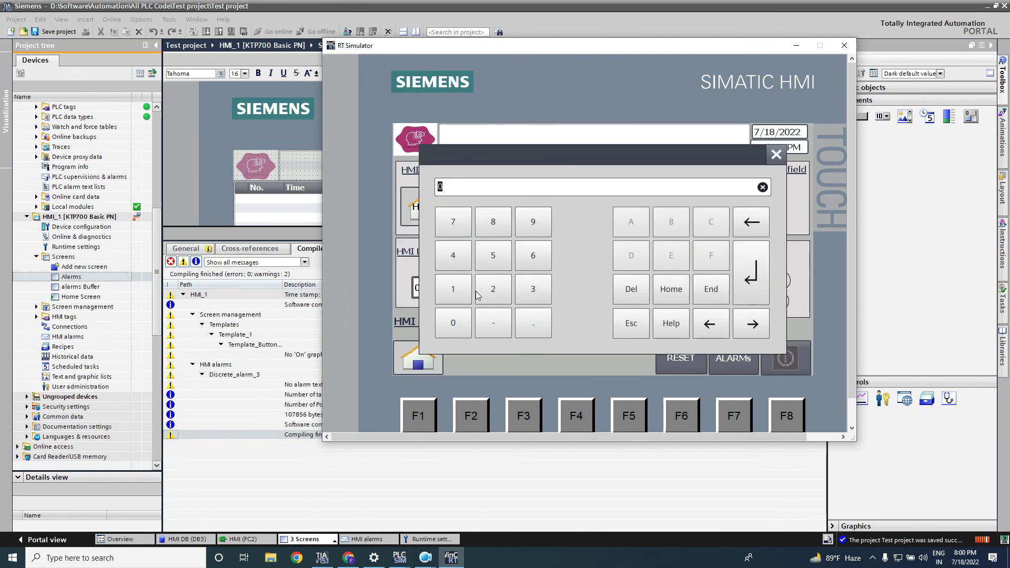
click(454, 290)
click(453, 289)
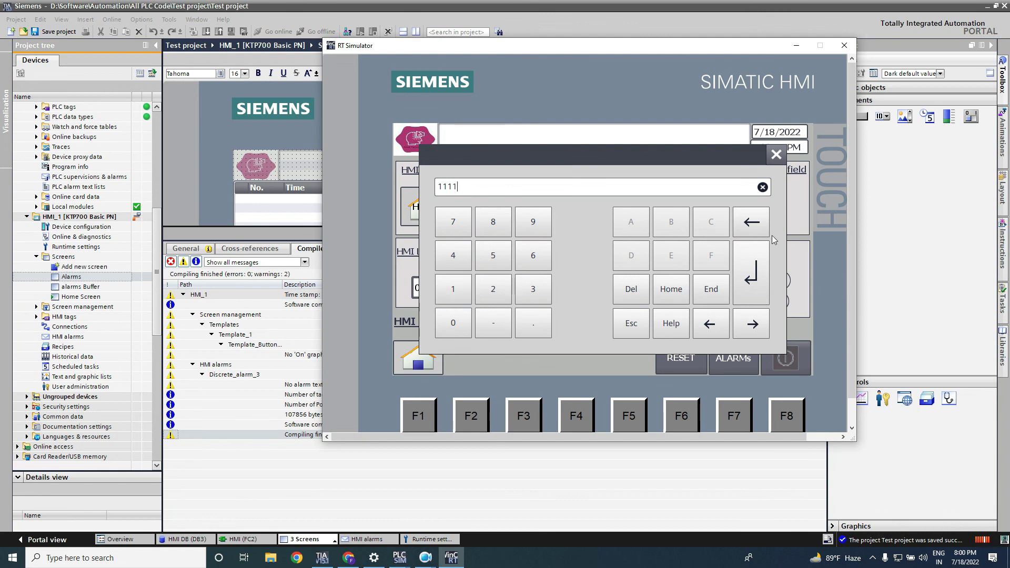
click(752, 266)
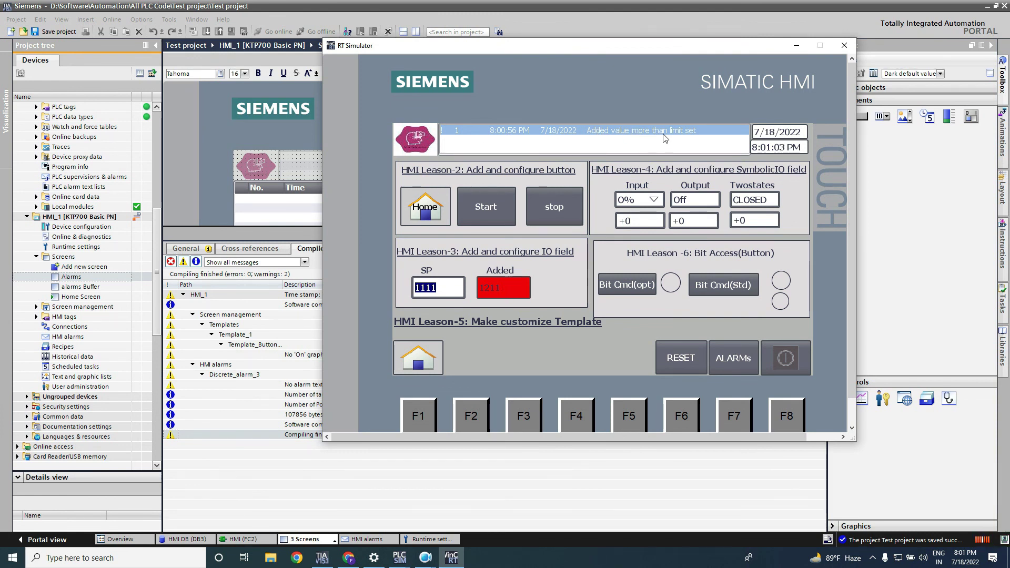
- Trigger the bit alarms by operating Bit Cmd(opt) and switching Bit Cmd(Std) on and back off
click(638, 286)
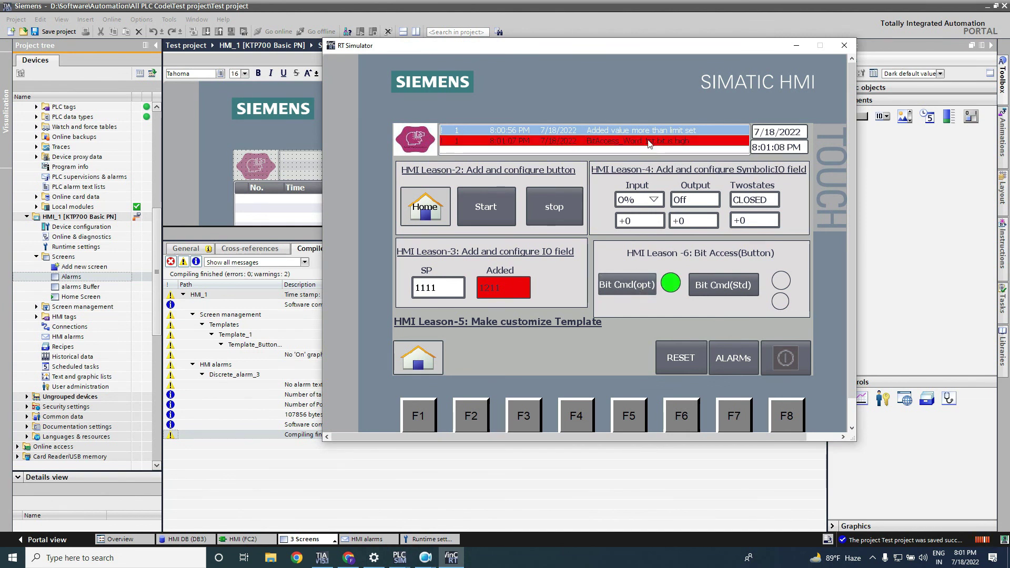
click(736, 286)
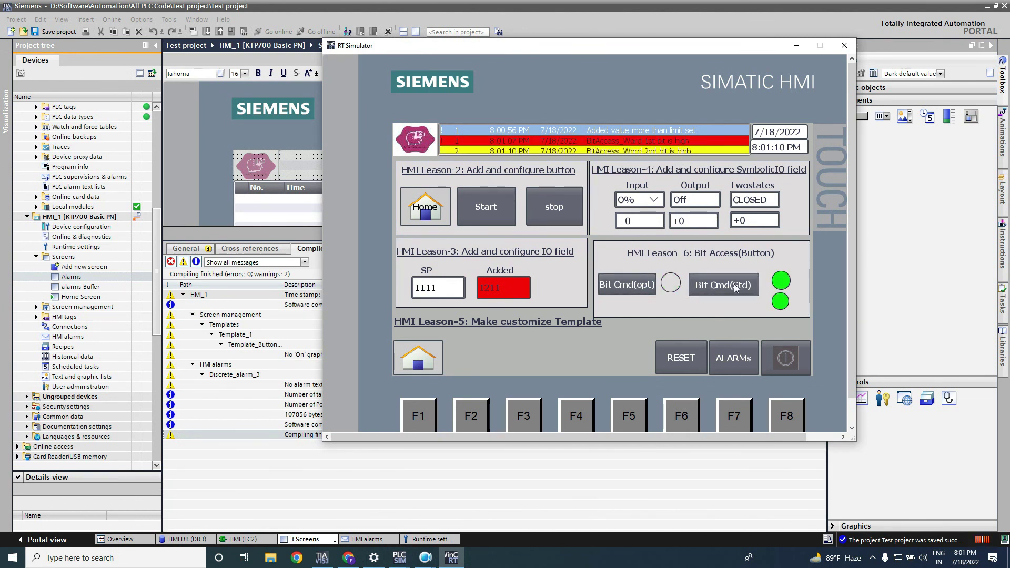
click(736, 285)
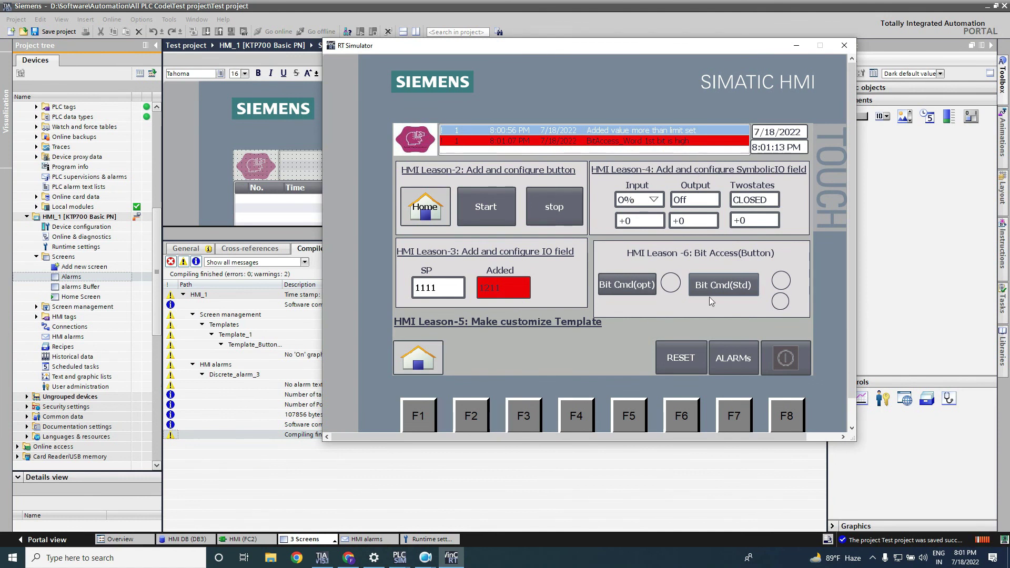
- Acknowledge the "BitAccess_Word 1st bit is high" alarm on the Alarms screen and open the alarm buffer screen
click(731, 355)
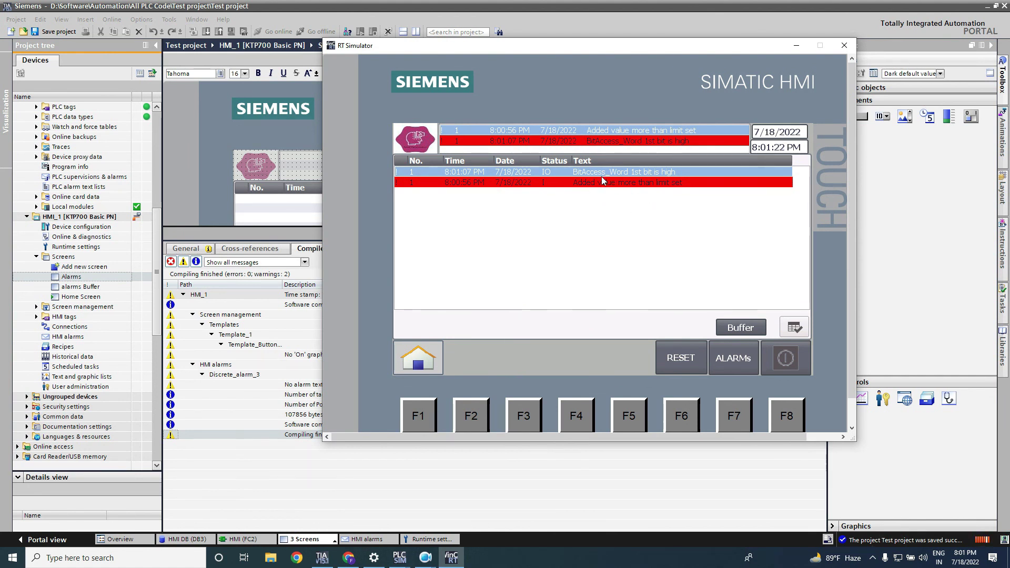
click(793, 331)
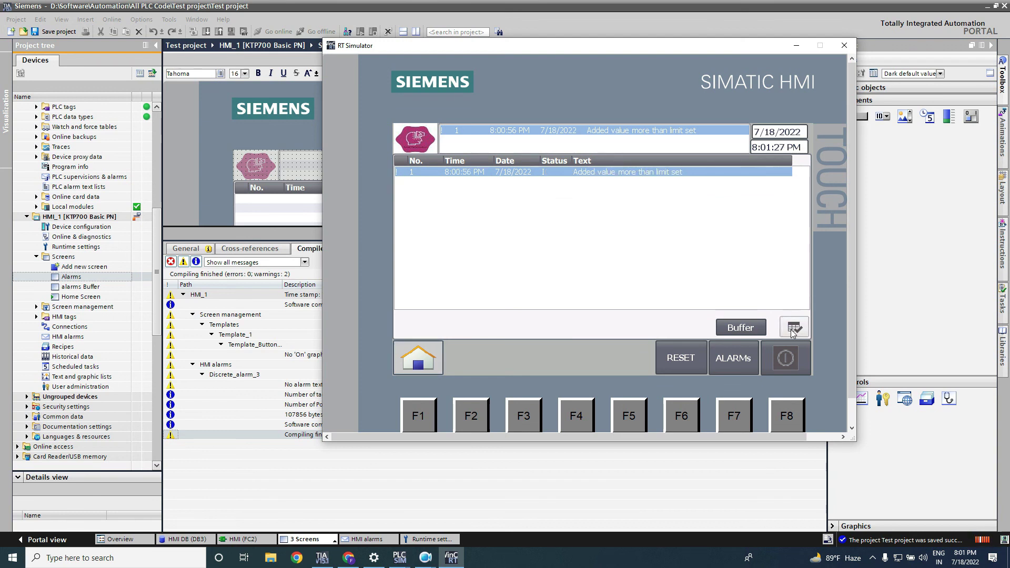
click(739, 330)
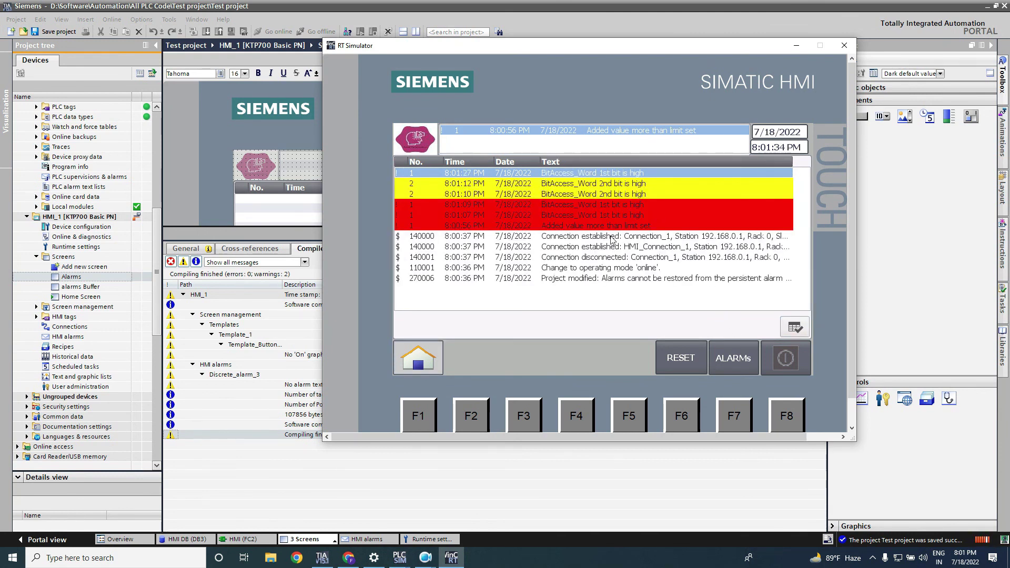